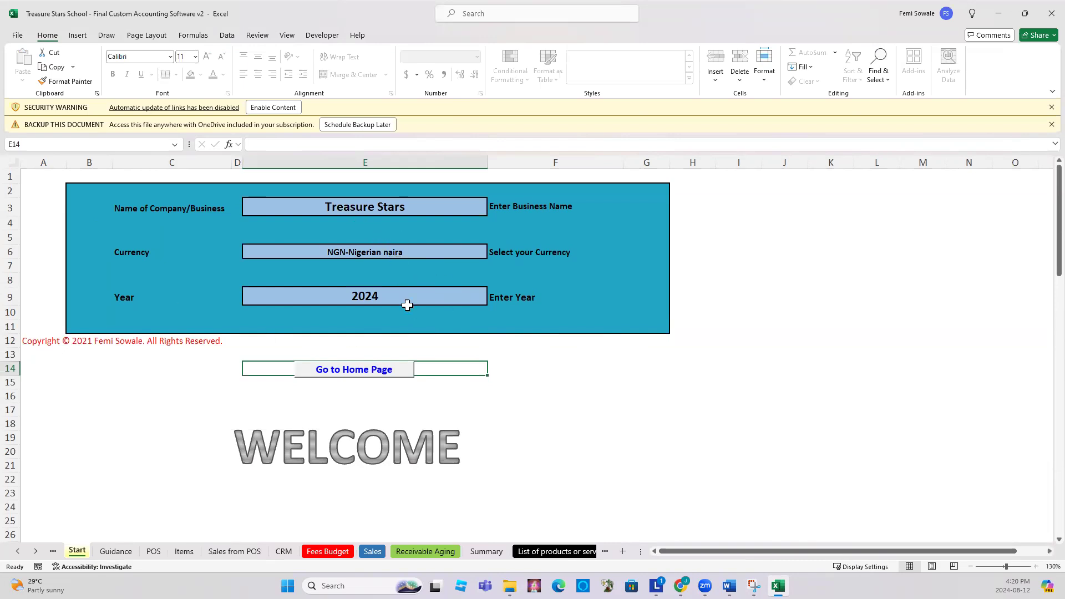
- Switch to the CRM sheet that holds the student records
click(287, 552)
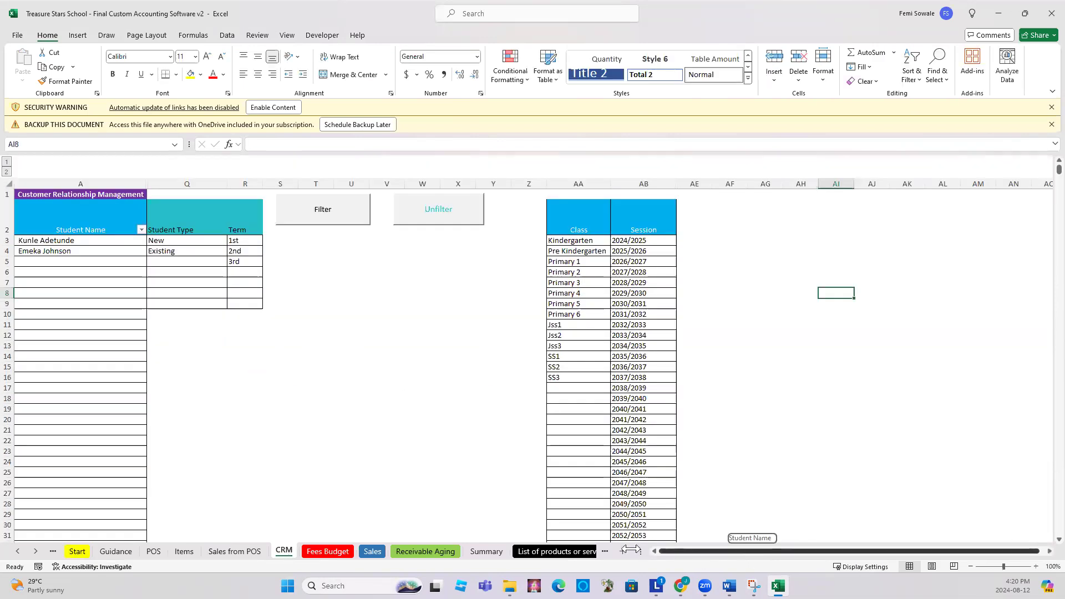
click(584, 206)
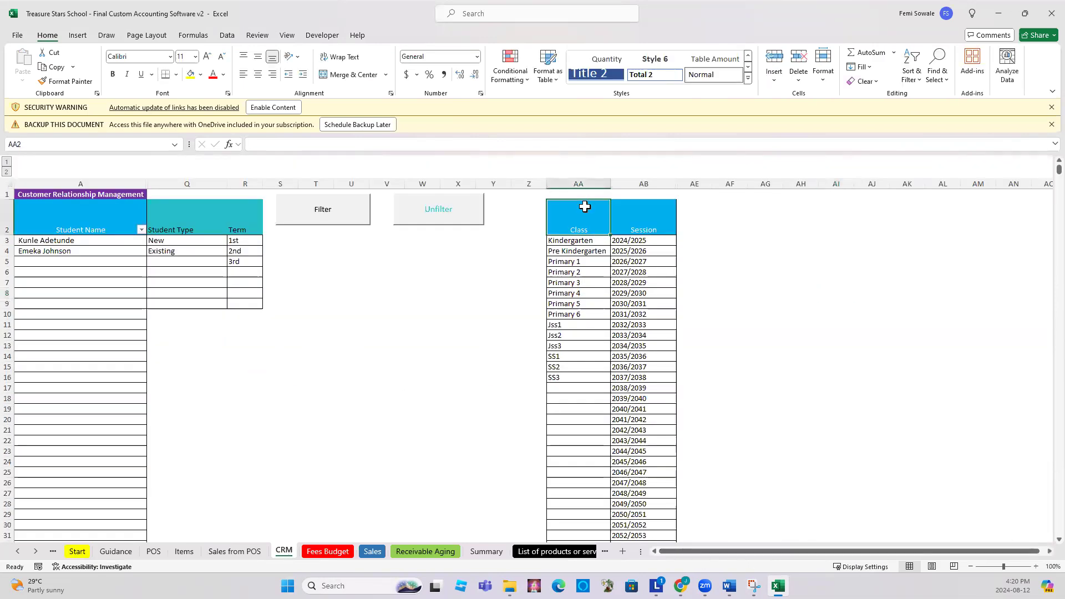
click(579, 242)
click(580, 254)
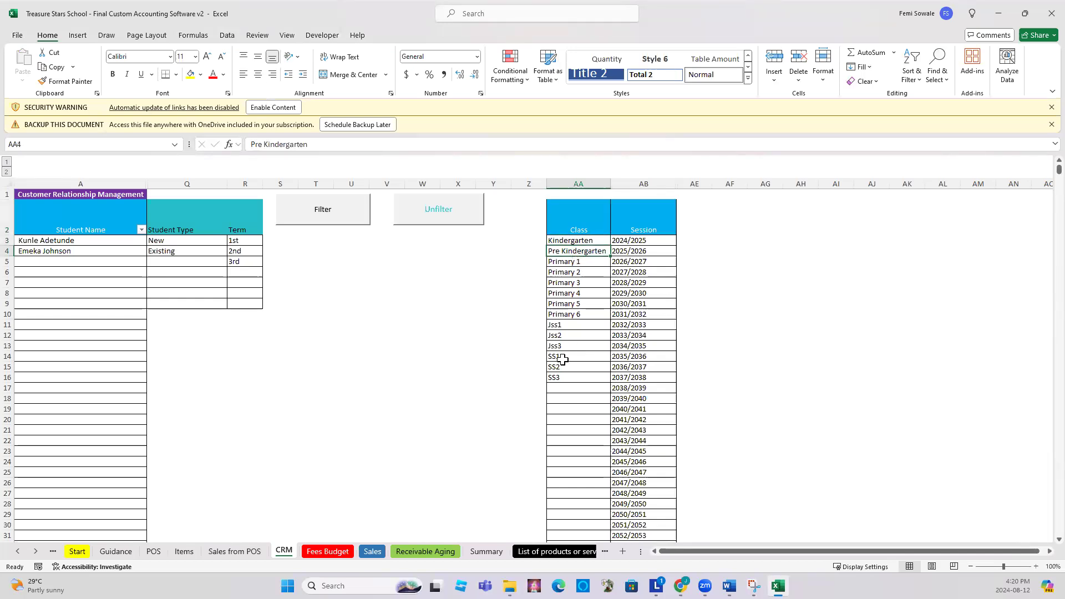
click(575, 241)
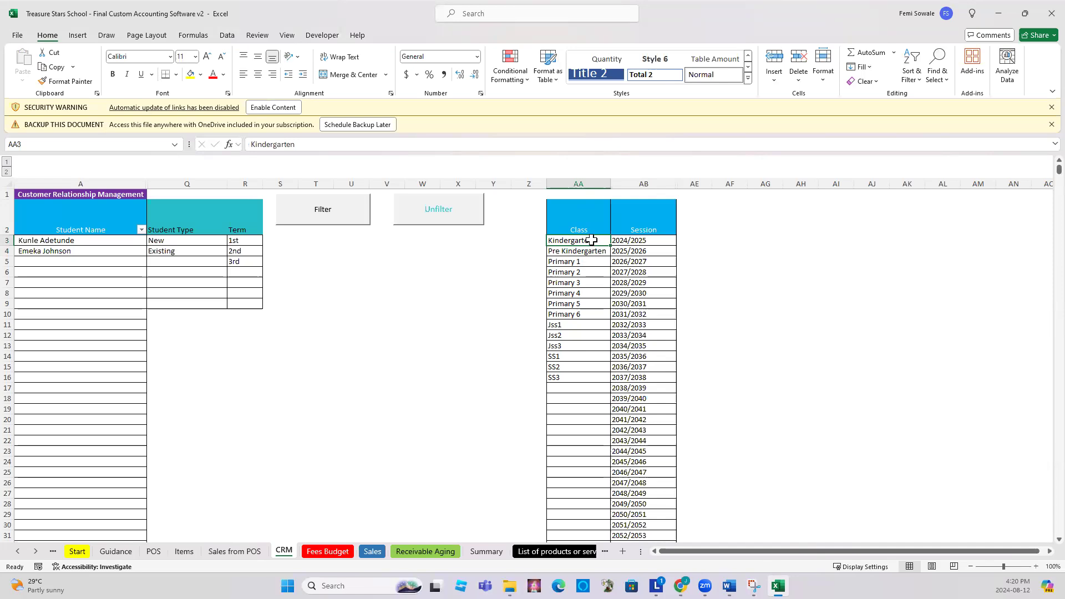
click(567, 376)
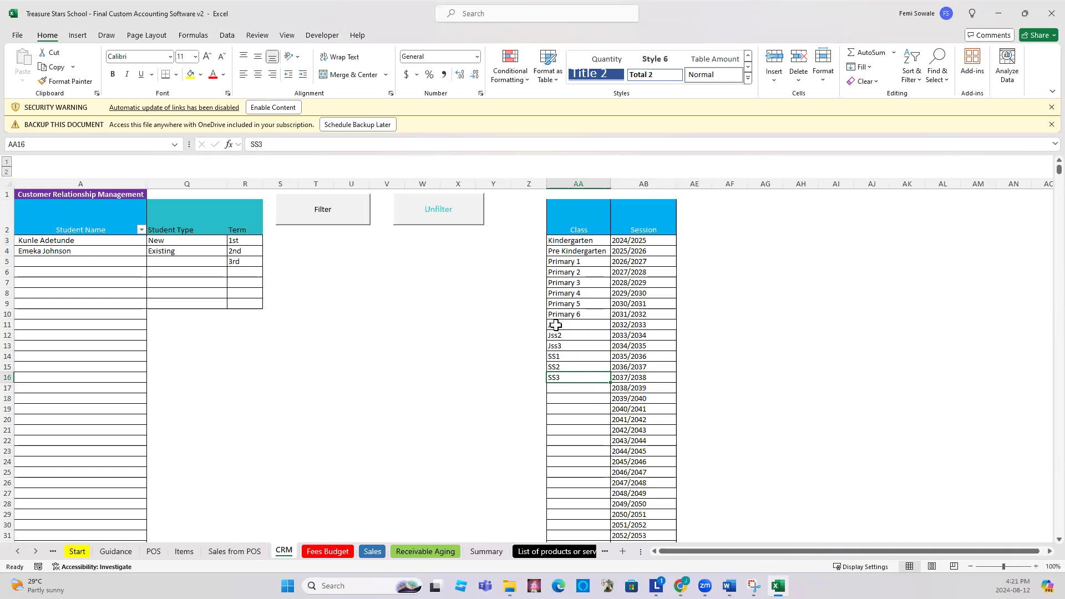
drag(560, 324, 554, 387)
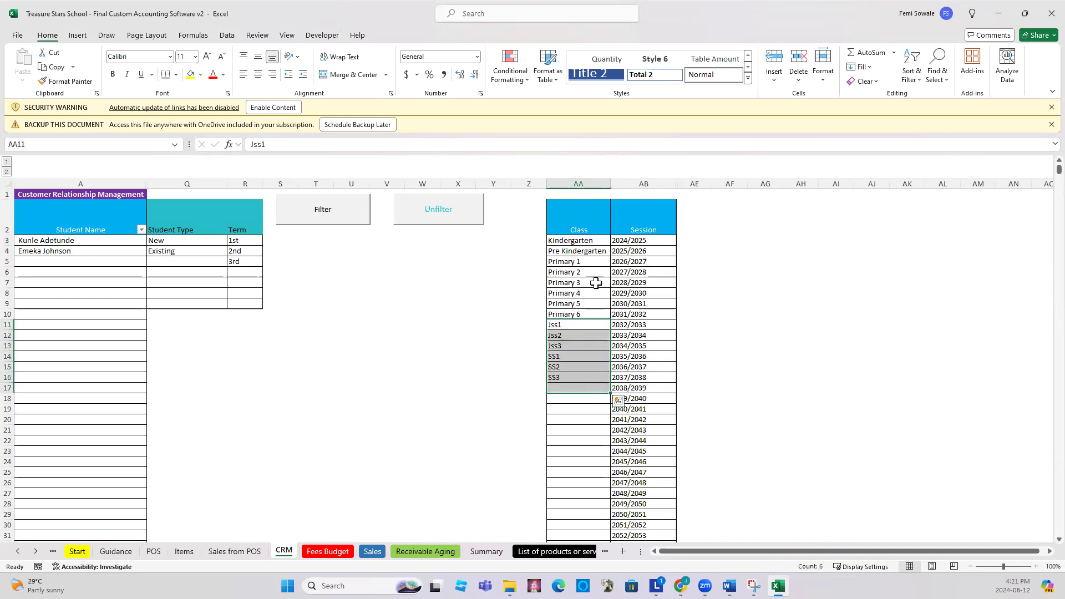
click(578, 241)
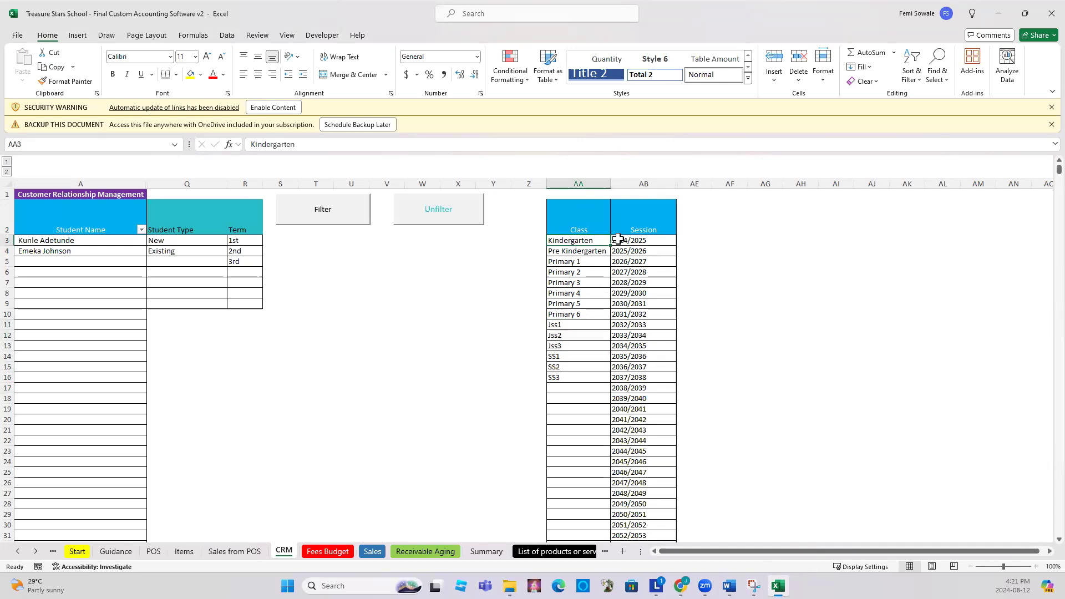
click(639, 228)
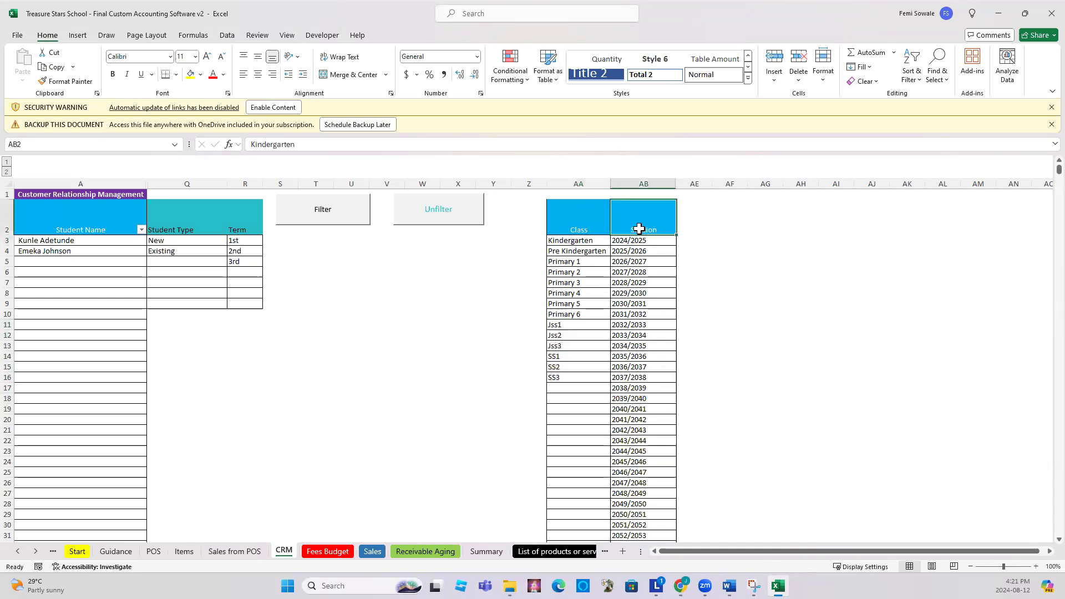
click(646, 506)
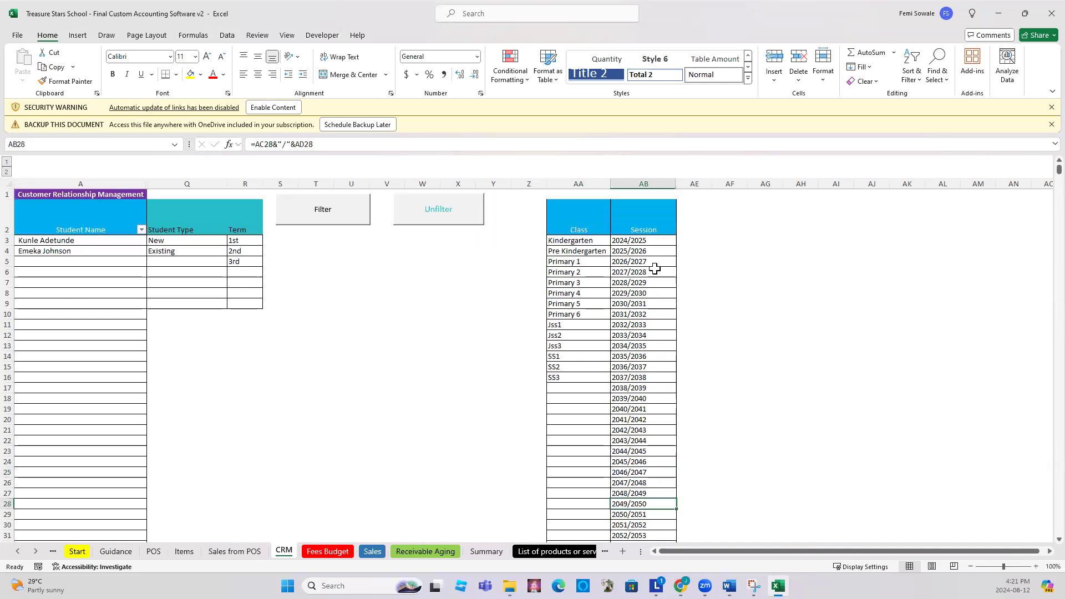
click(240, 219)
click(239, 240)
click(243, 253)
click(244, 259)
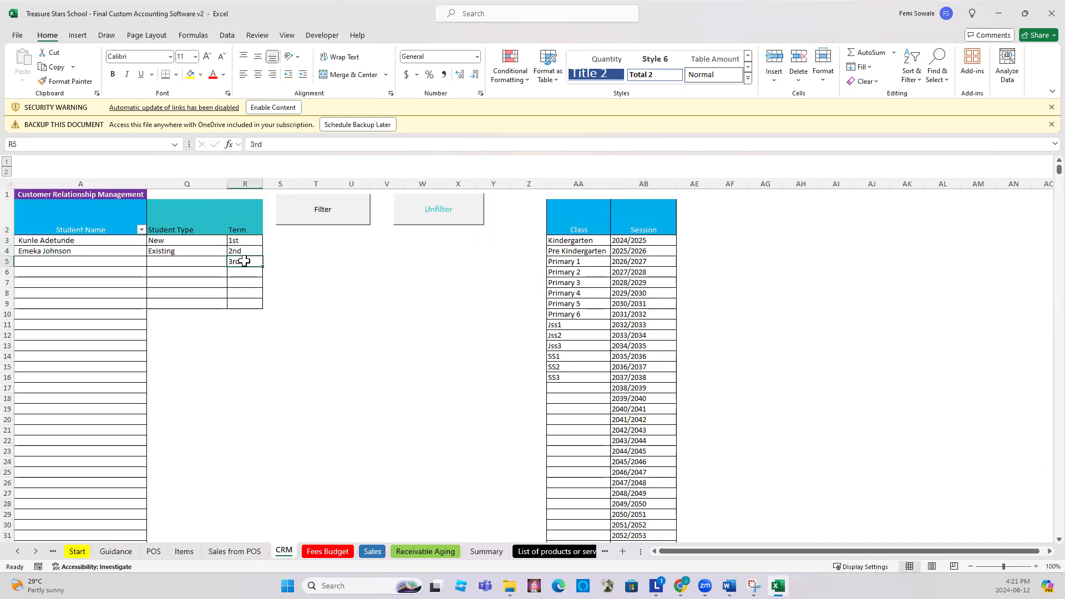
click(184, 241)
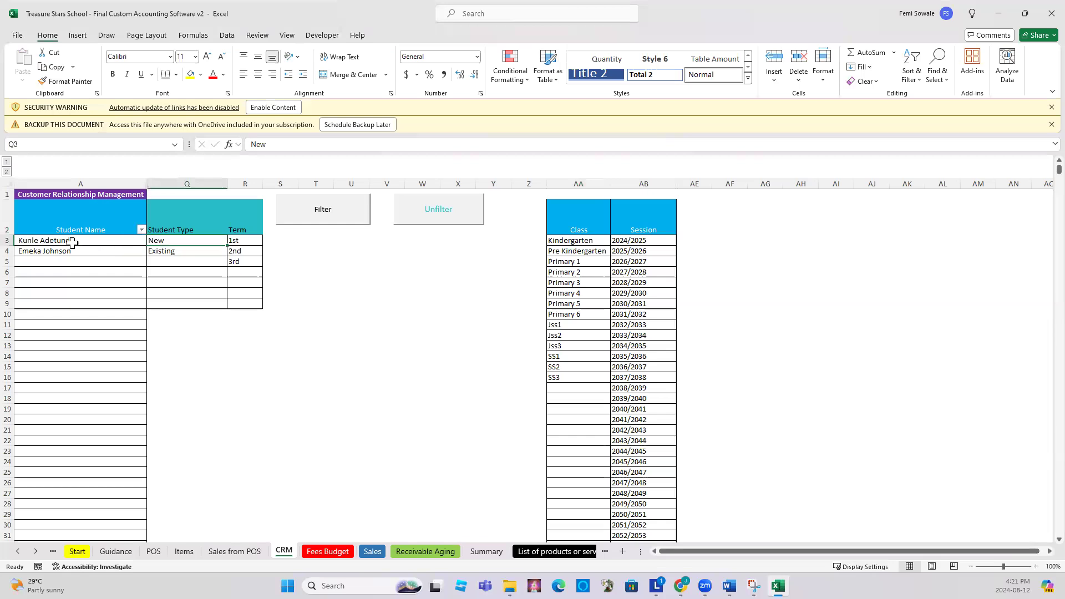
scroll(79, 281, down, 3)
scroll(79, 280, up, 3)
click(7, 172)
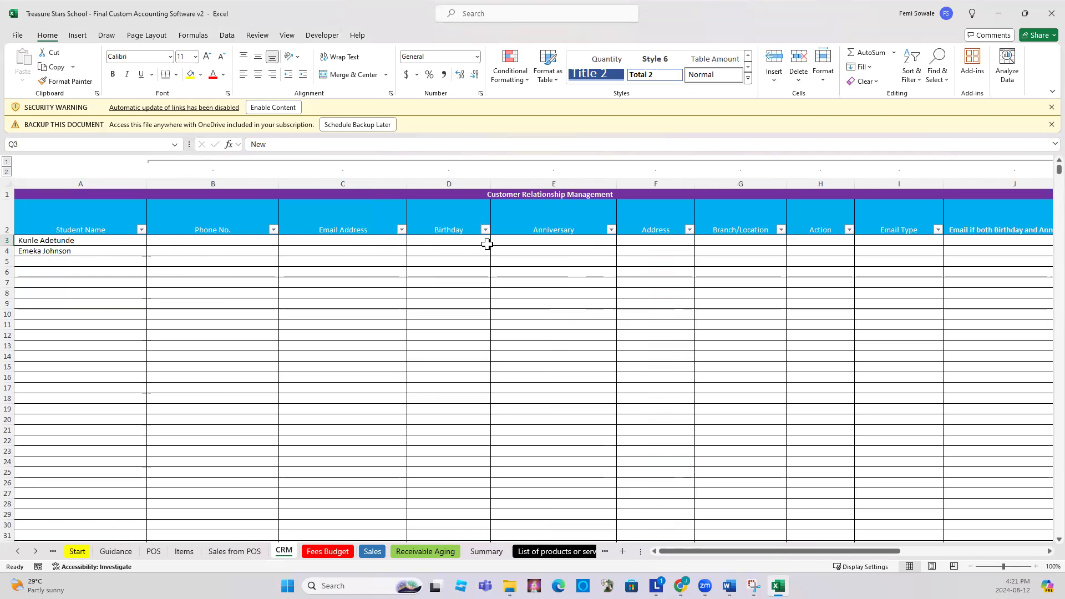
drag(790, 551, 561, 546)
click(7, 165)
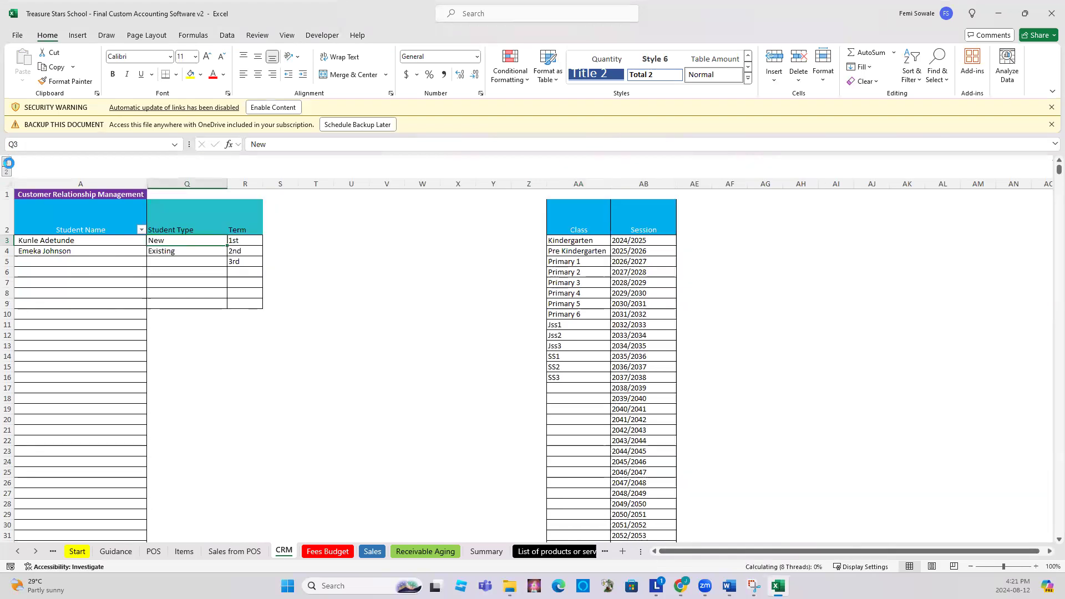
click(75, 240)
scroll(103, 255, down, 1)
scroll(103, 255, up, 1)
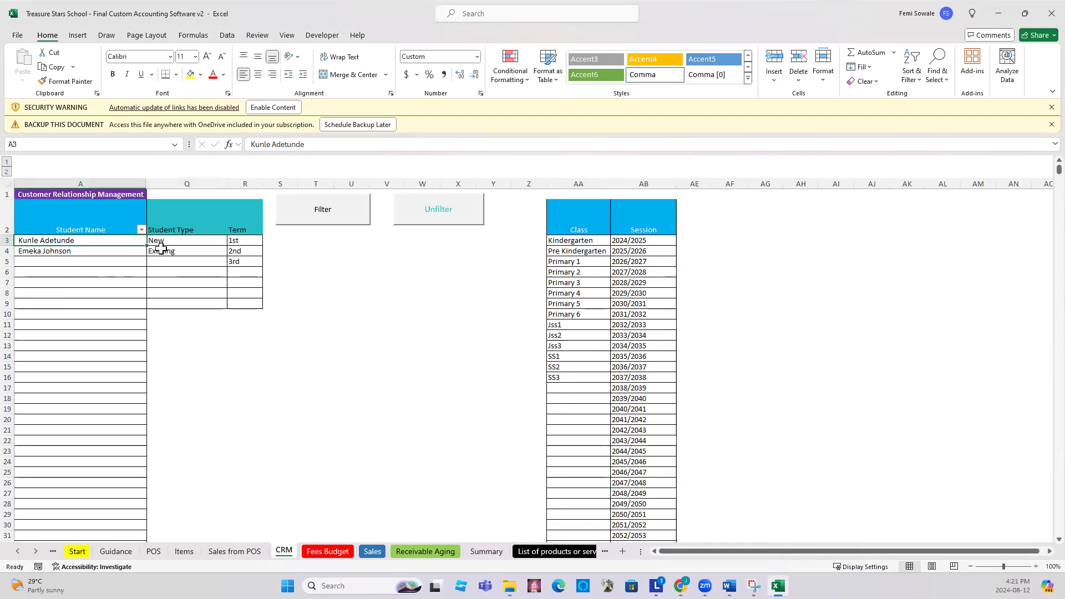
click(67, 262)
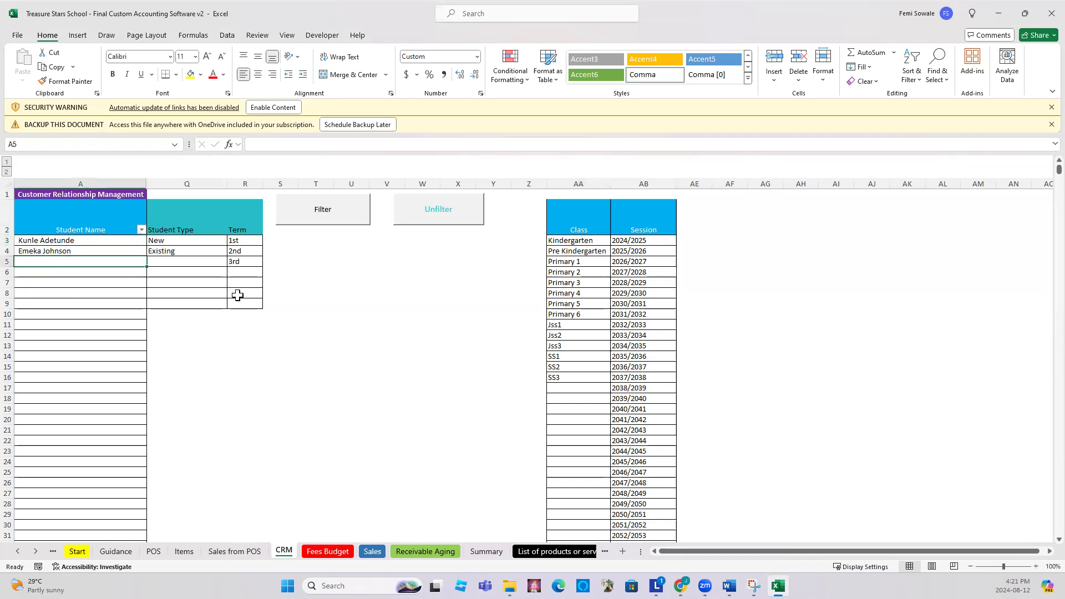
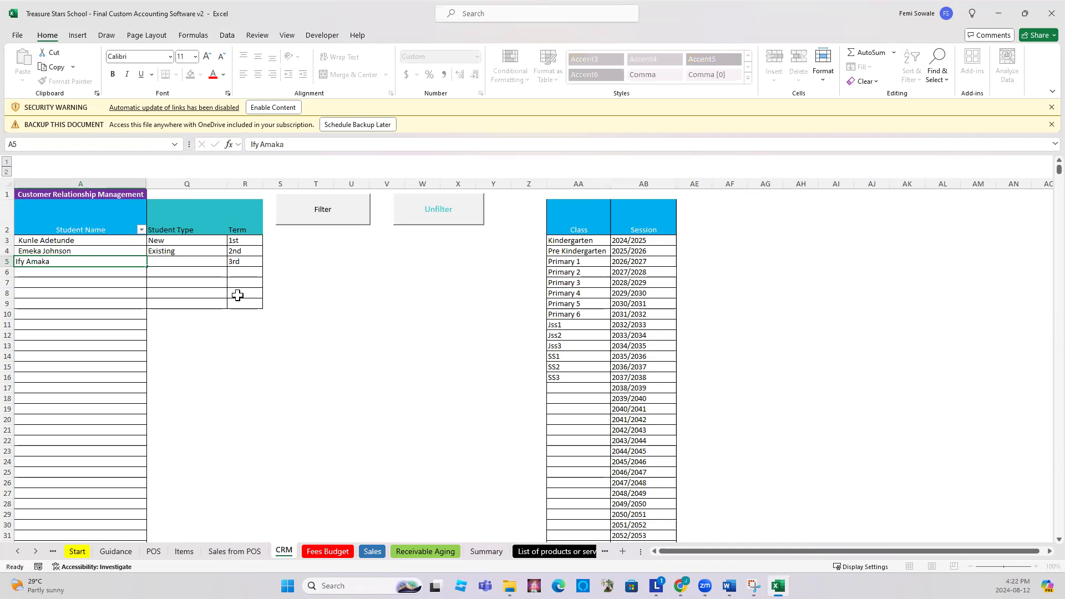
- Add two new student names in A5 and A6 below the existing CRM list
key(Return)
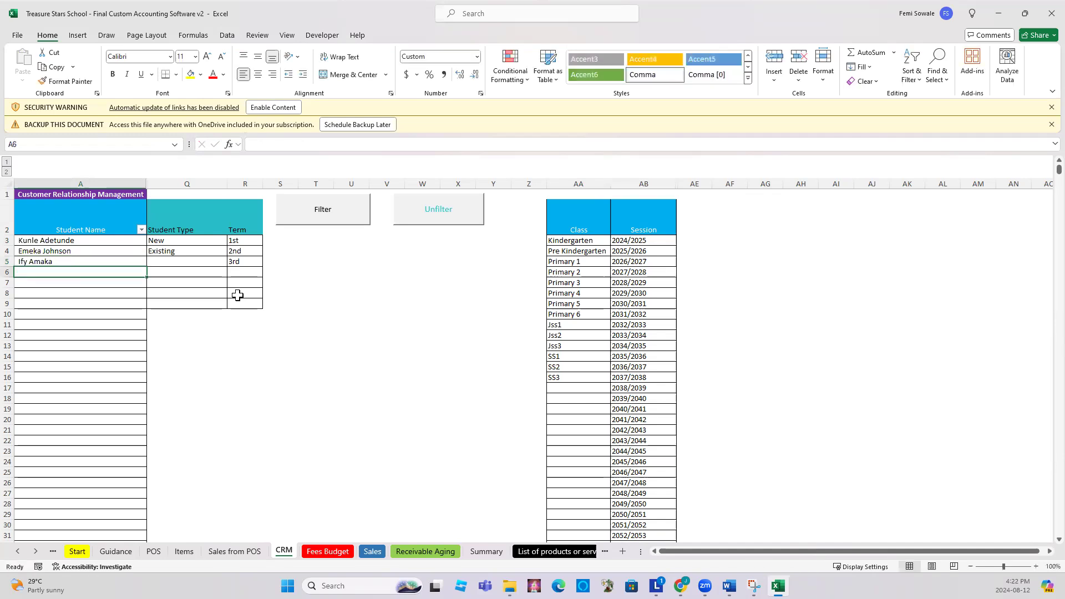
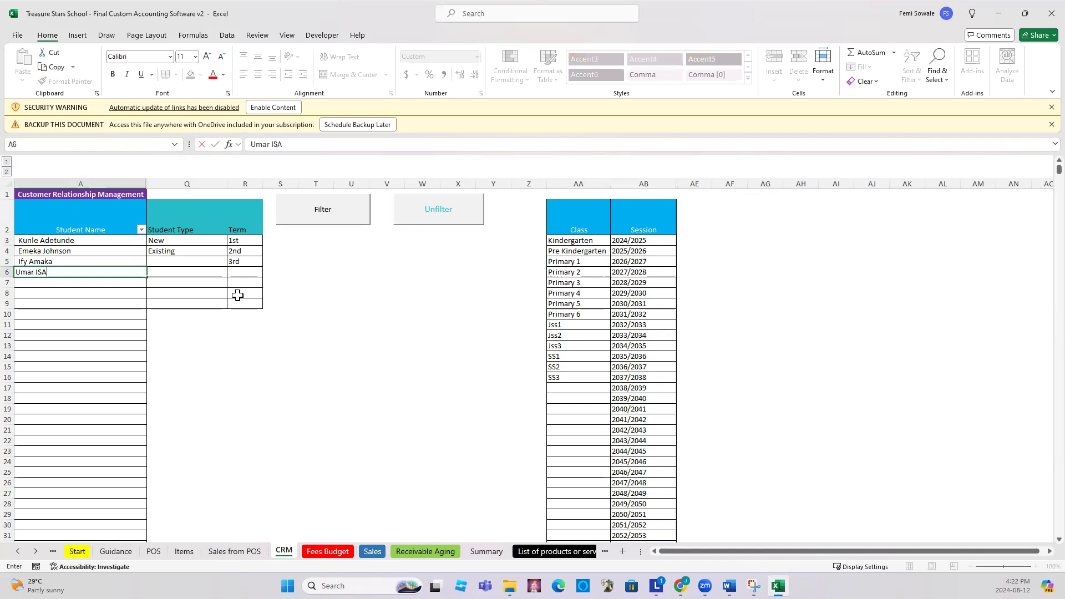
key(ctrl+Return)
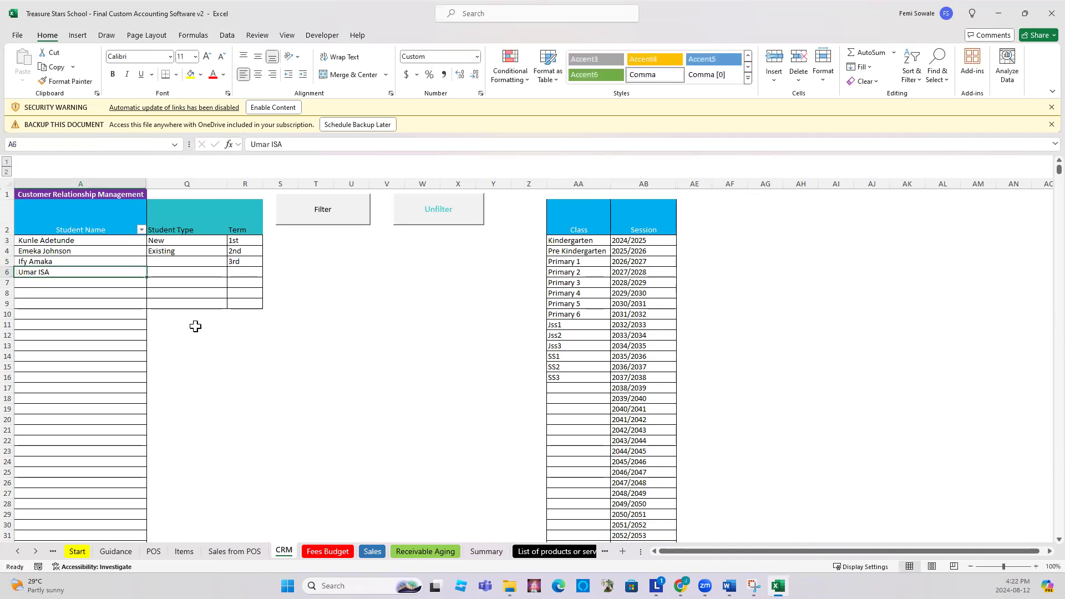
drag(47, 242, 48, 273)
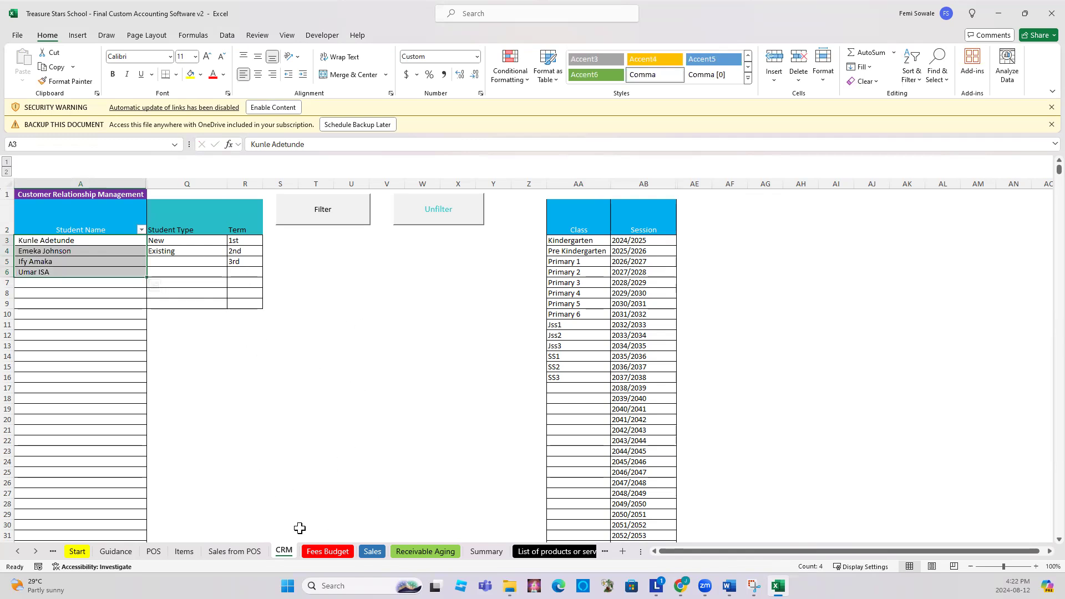
click(332, 553)
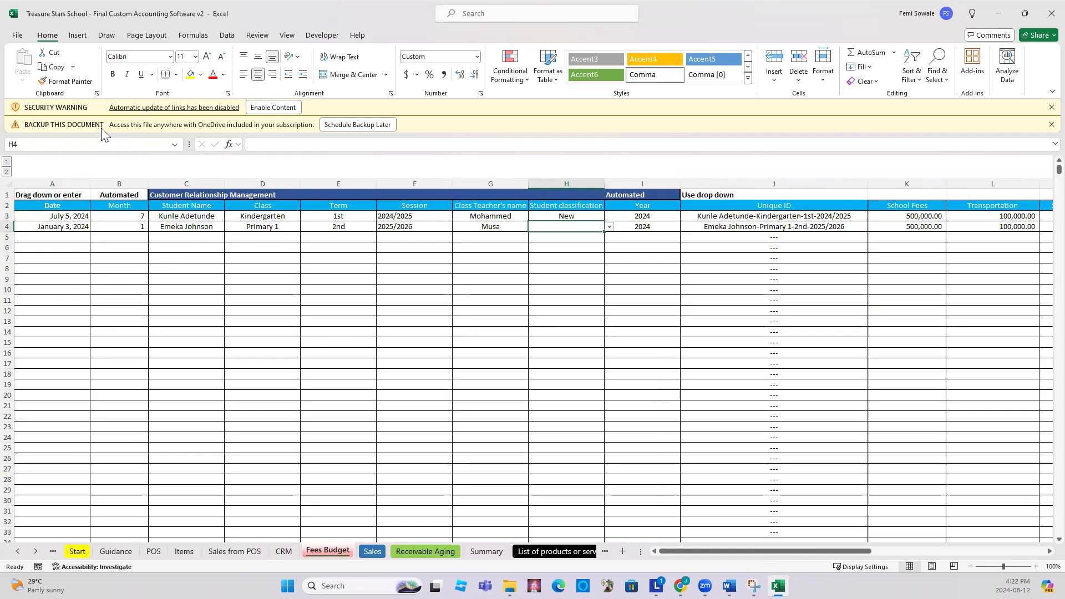
- Date row 5 September 1, 2024 and assign the newly added student to it
click(75, 237)
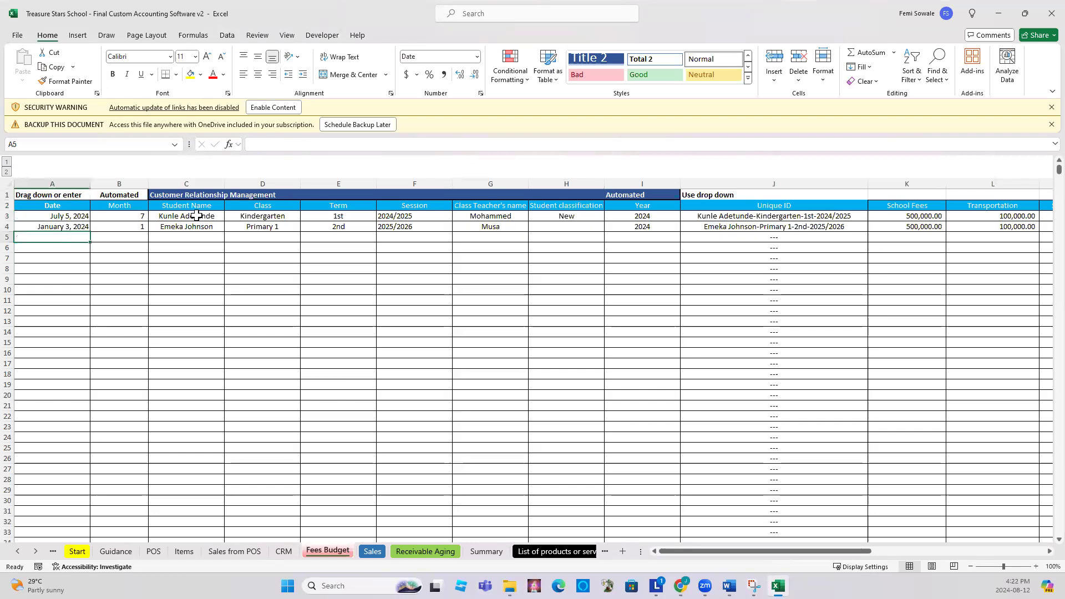
text(SEP 1)
key(Return)
click(84, 238)
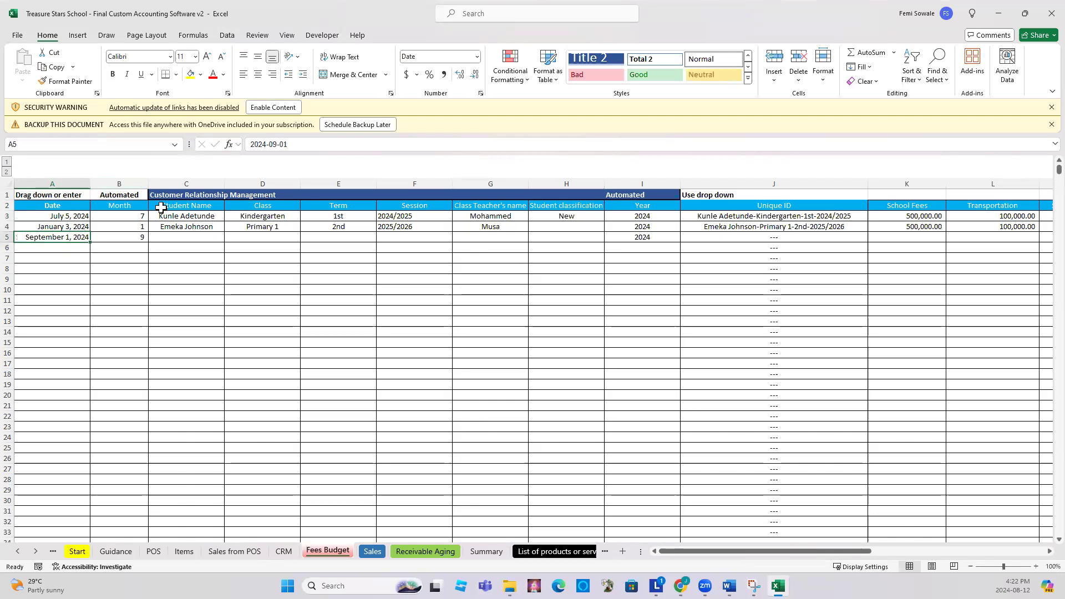
click(201, 239)
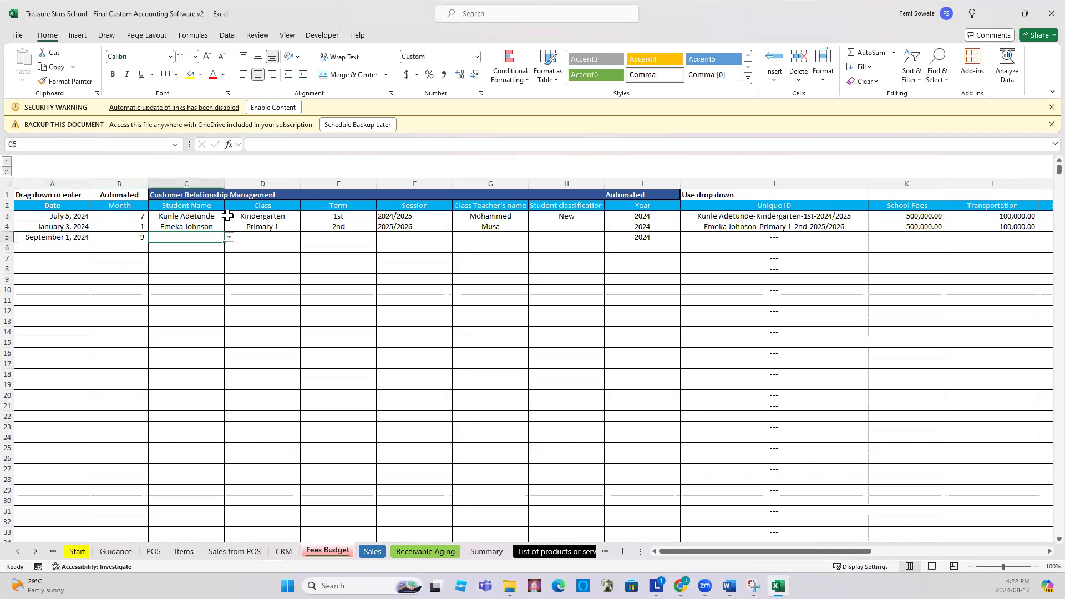
click(229, 238)
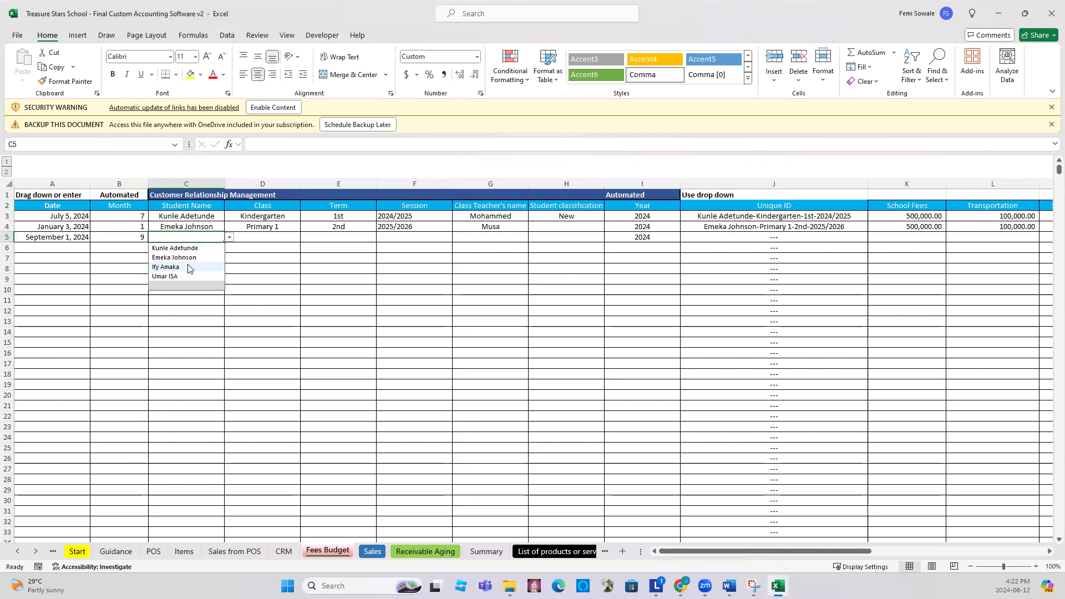
click(188, 267)
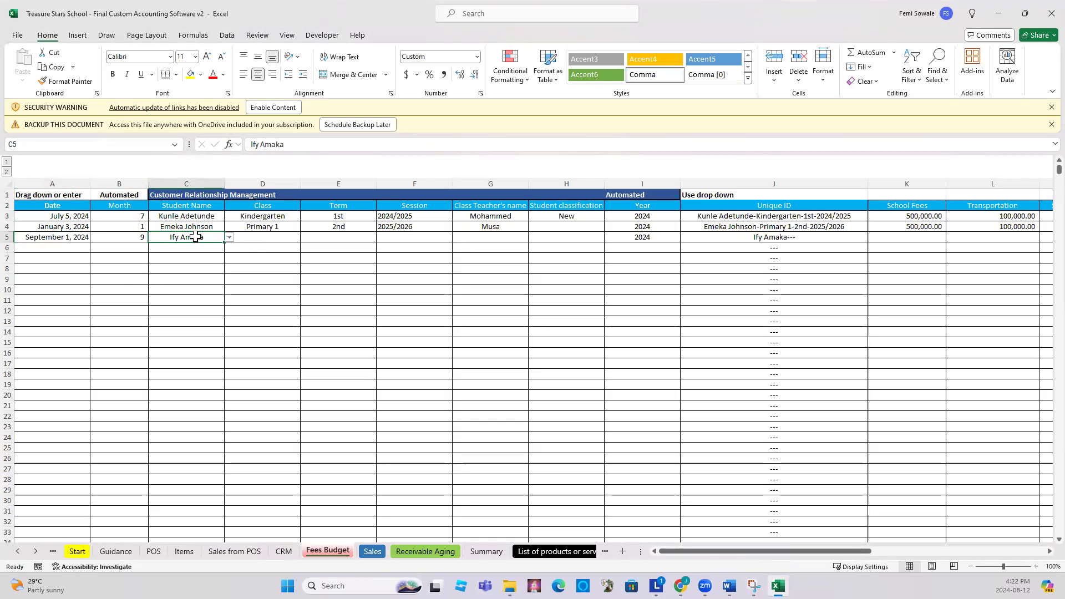
- Set row 5's class to Primary 3 from the Class dropdown
click(281, 237)
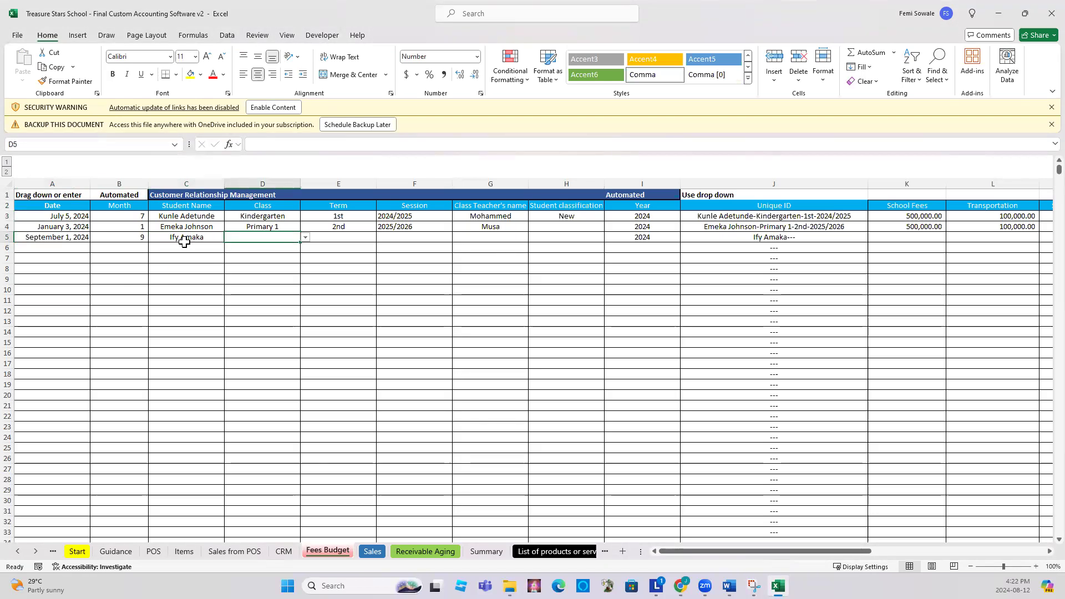
click(305, 238)
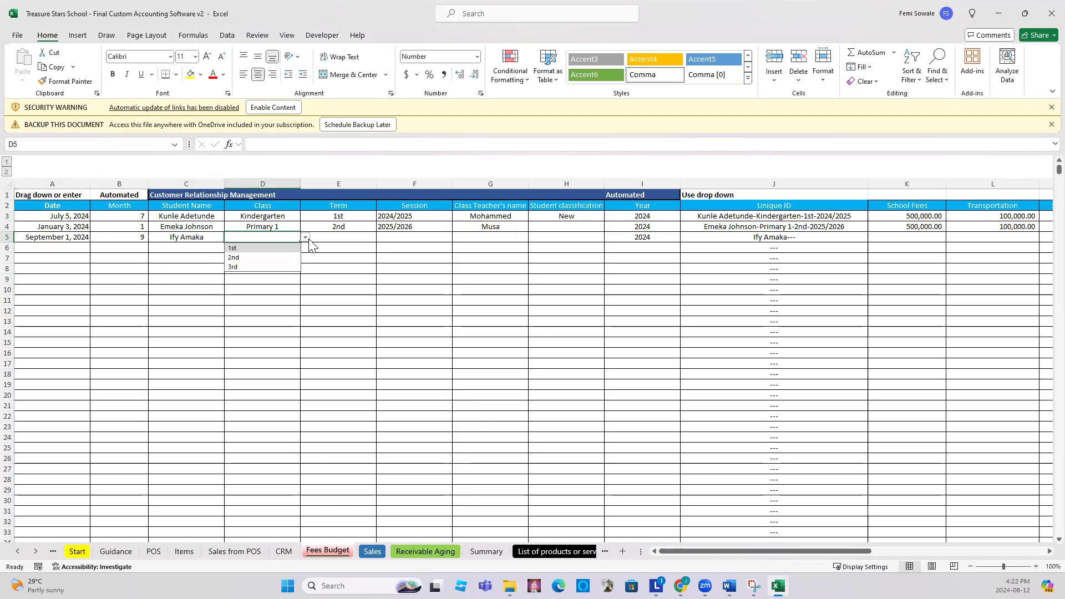
click(297, 225)
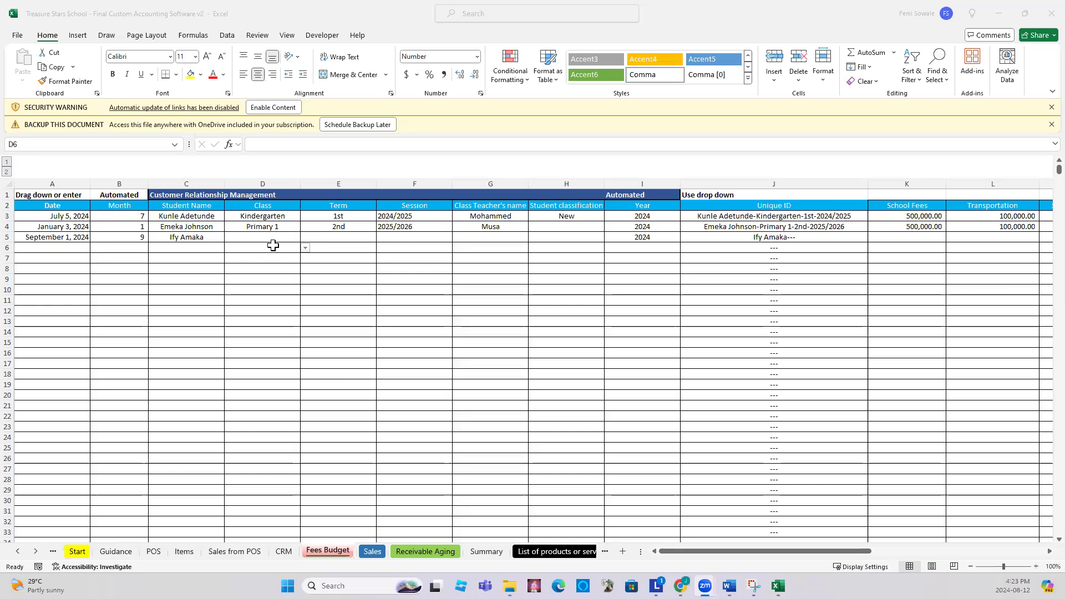
click(273, 246)
click(269, 236)
click(305, 237)
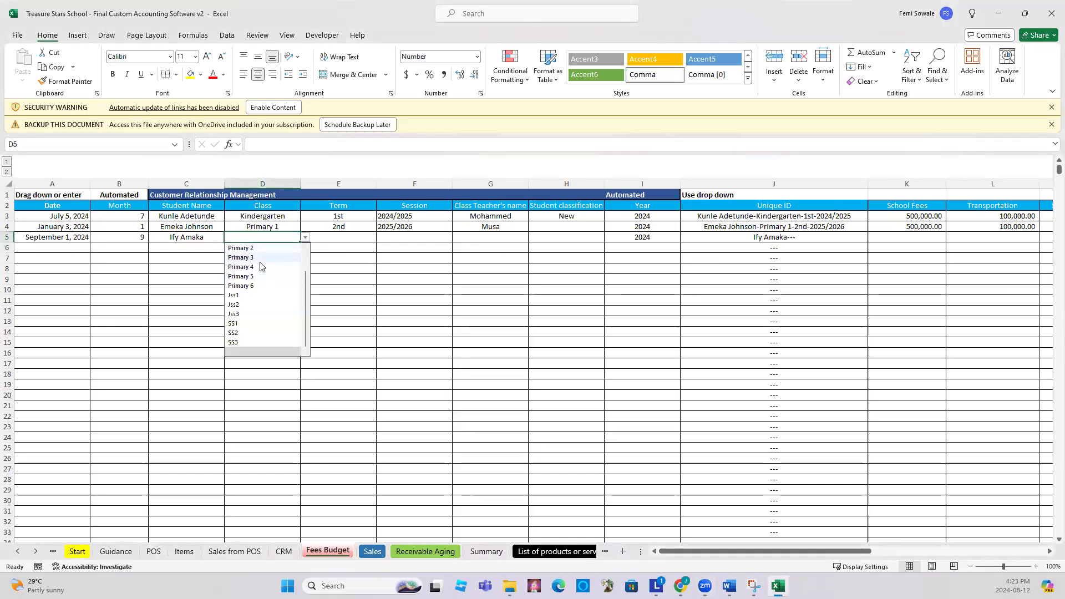
scroll(261, 267, up, 1)
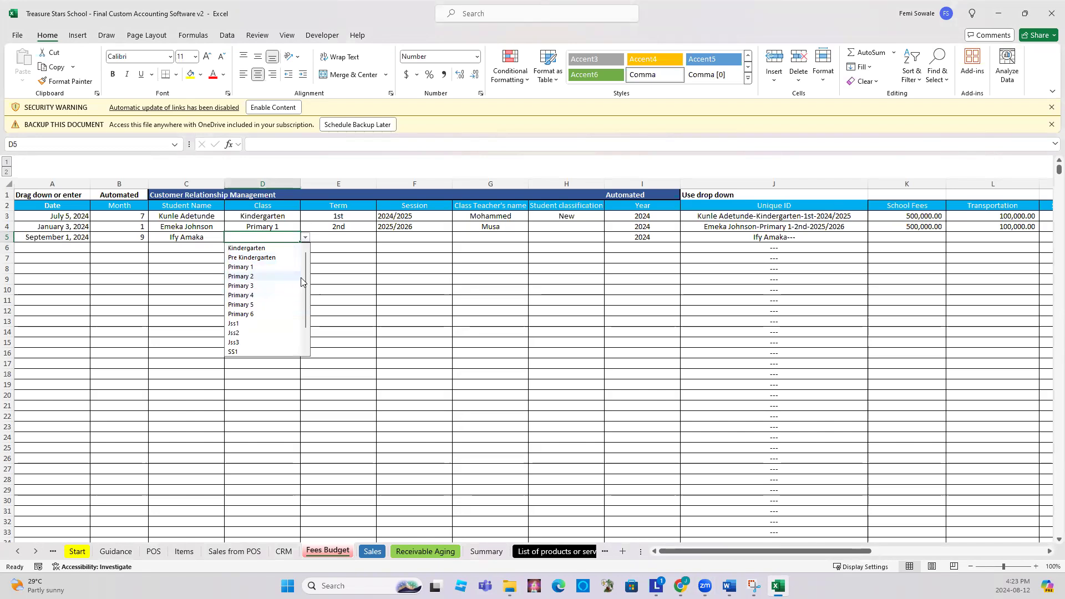
mouse_move(308, 266)
mouse_down()
mouse_move(303, 300)
mouse_move(304, 280)
mouse_up()
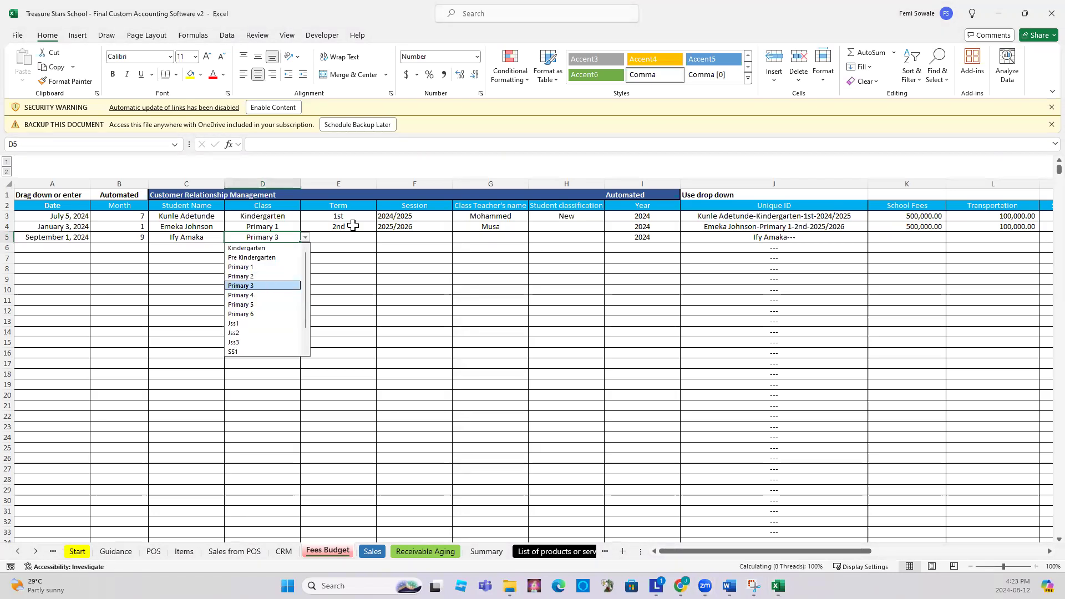
click(252, 285)
click(369, 237)
click(381, 238)
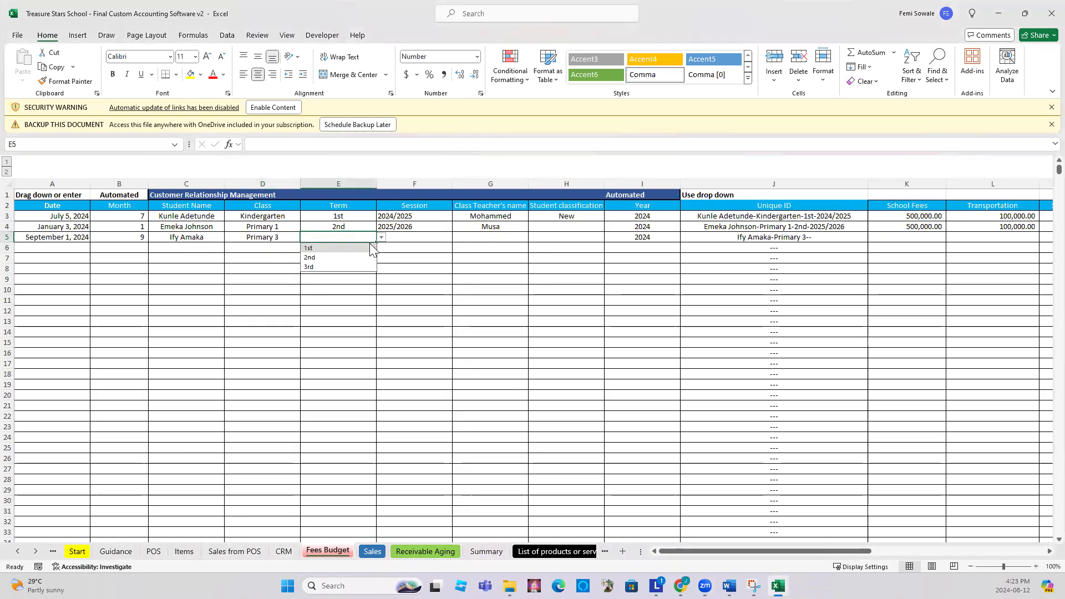
- Set row 5's term to 1st, session to 2025/2026, and pick the class teacher
click(367, 248)
click(418, 236)
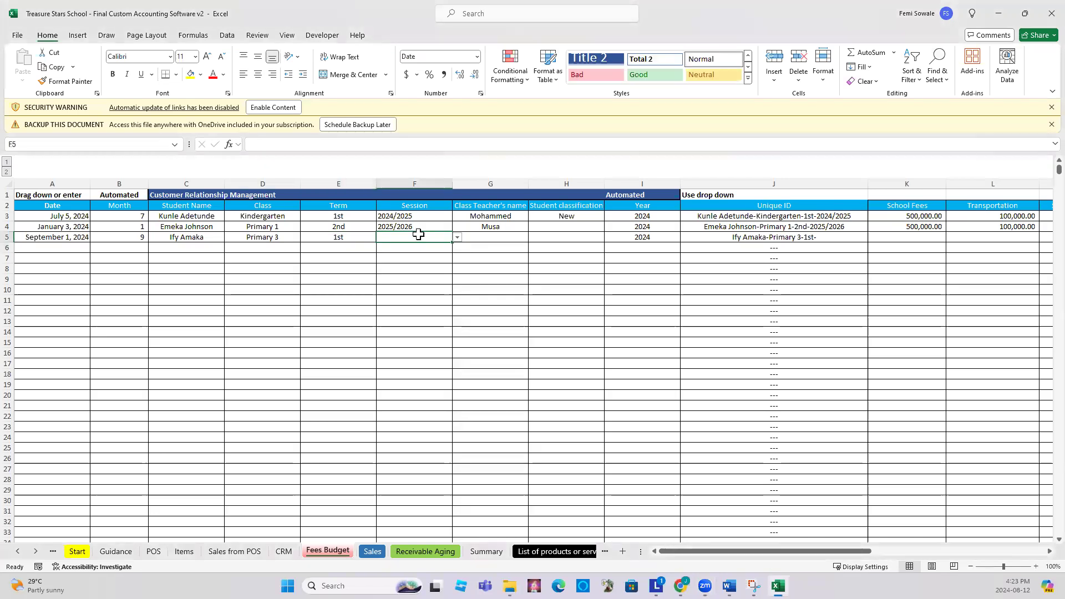
click(458, 238)
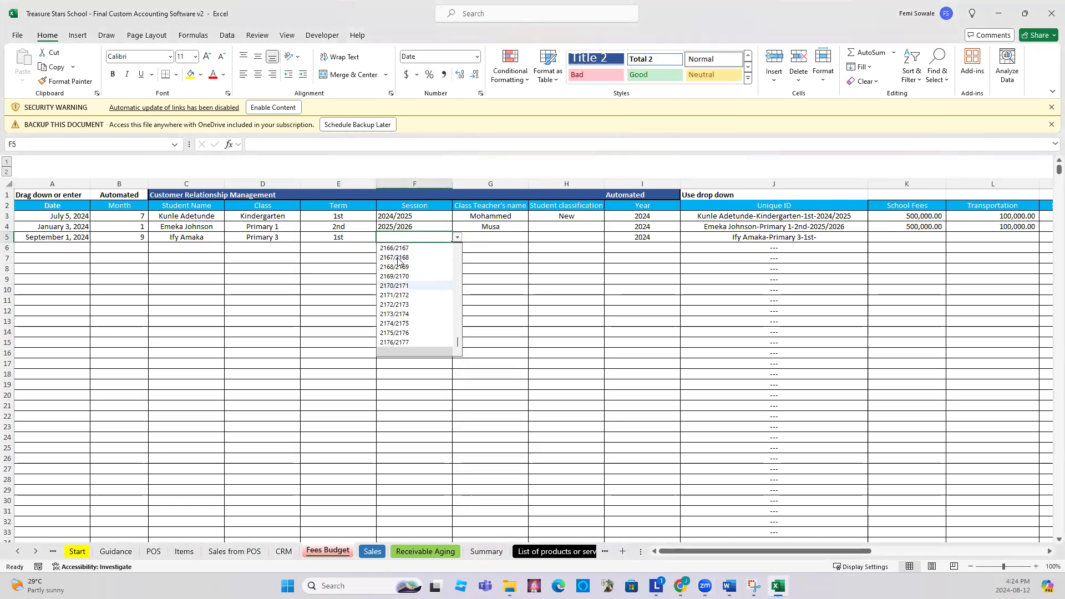
drag(459, 338, 458, 250)
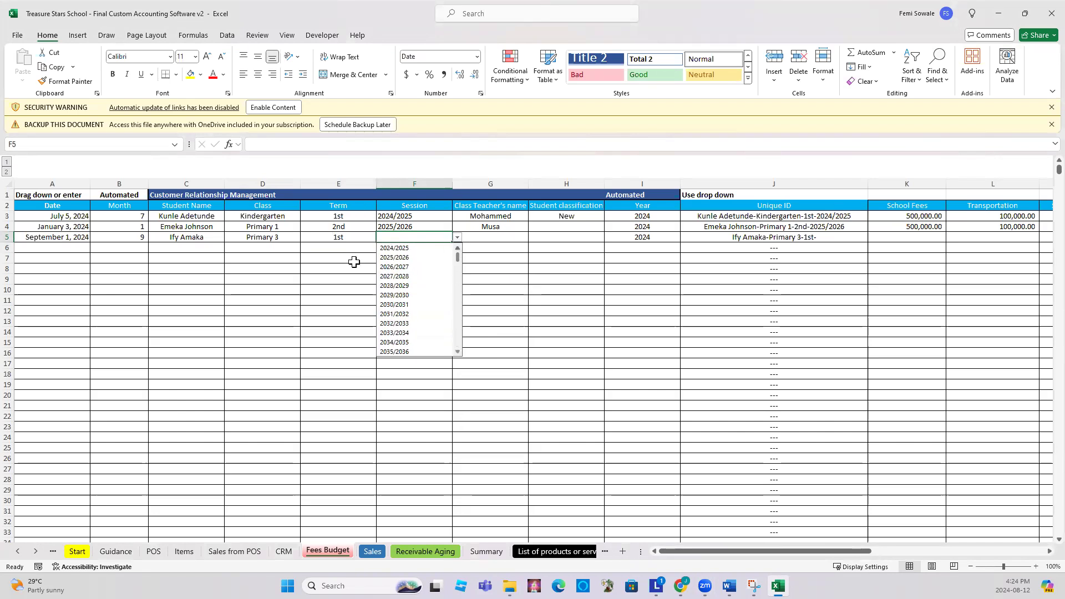
click(388, 259)
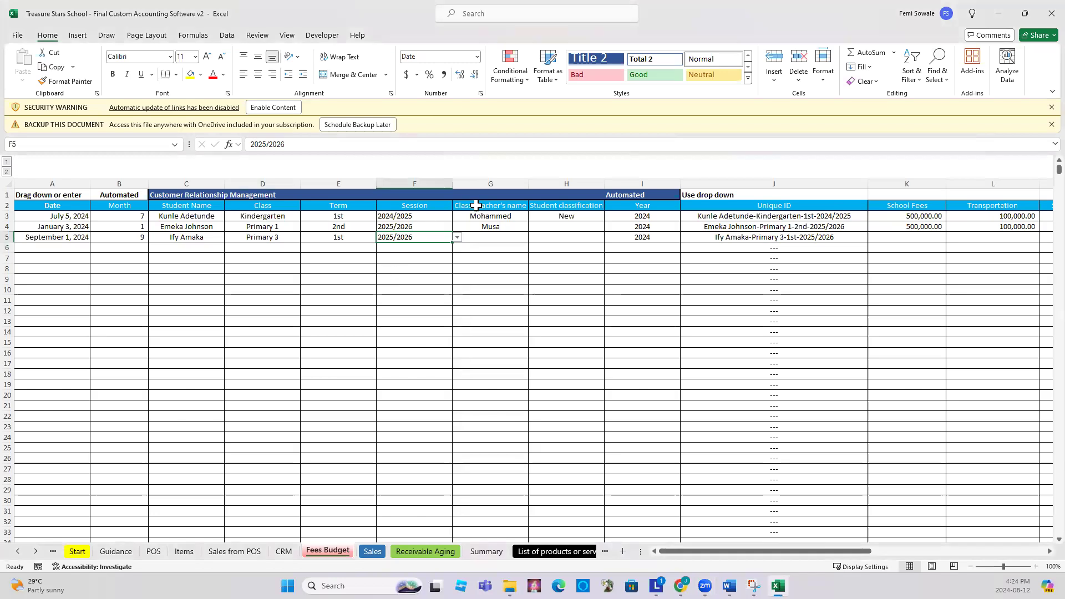
click(485, 238)
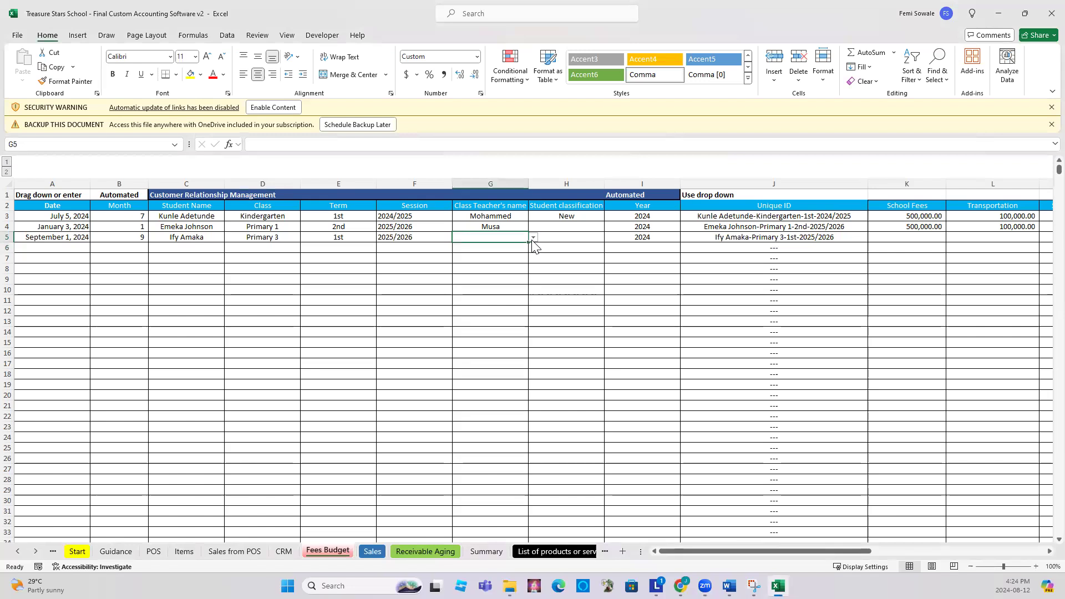
click(533, 238)
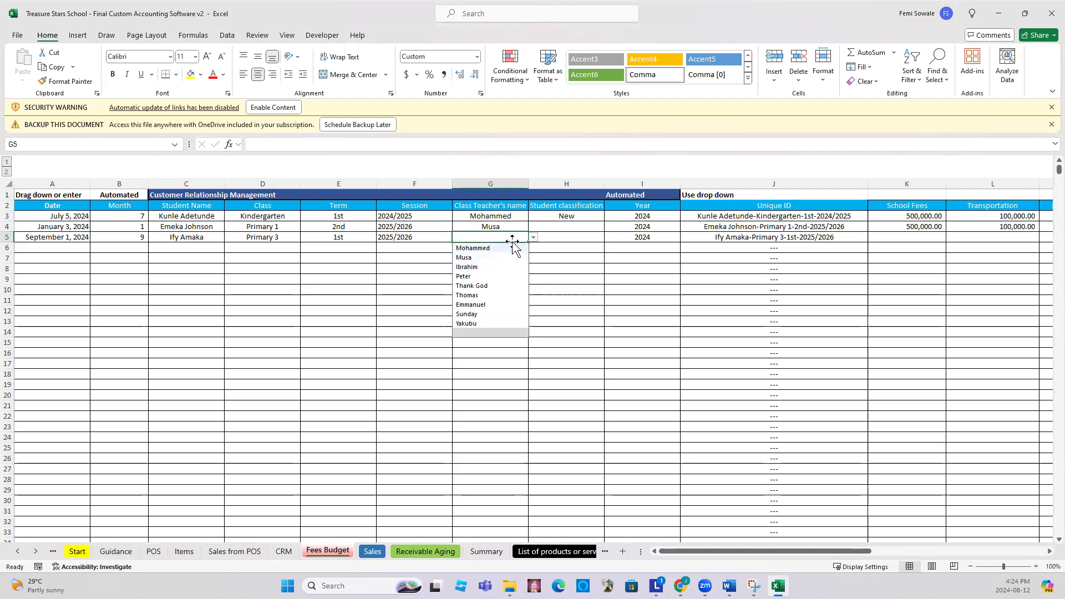
click(478, 286)
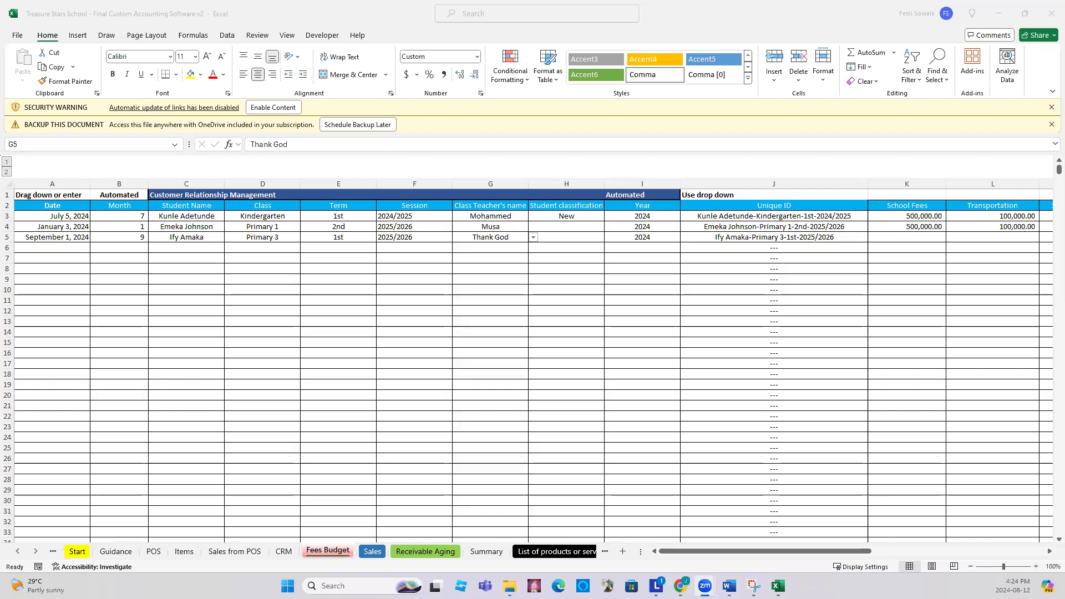
- Classify the student as Existing and check the Year and Unique ID formulas
click(582, 237)
click(608, 238)
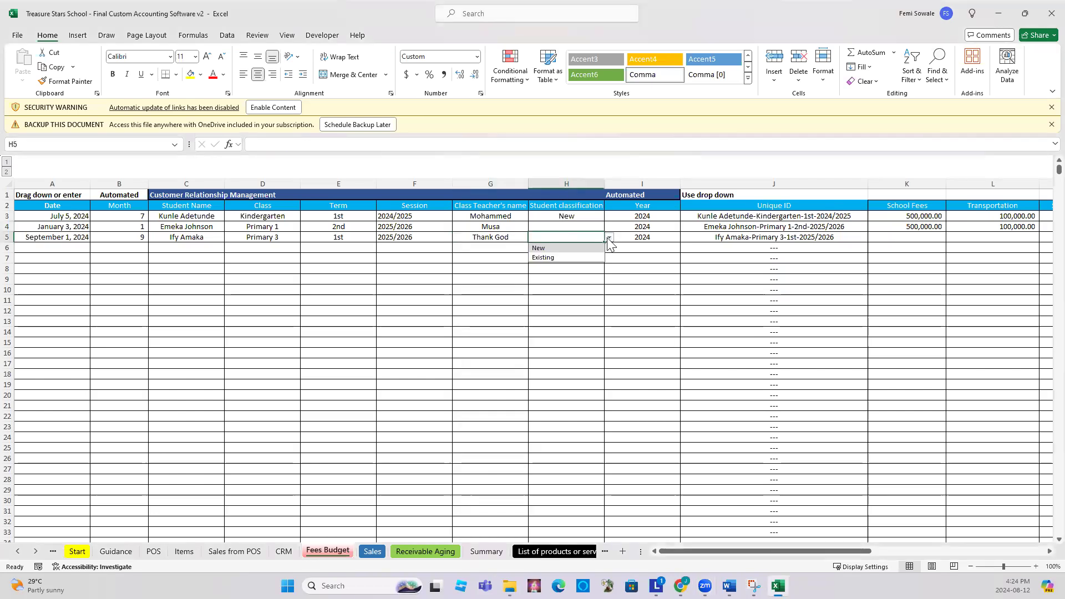
click(577, 258)
click(577, 258)
click(644, 239)
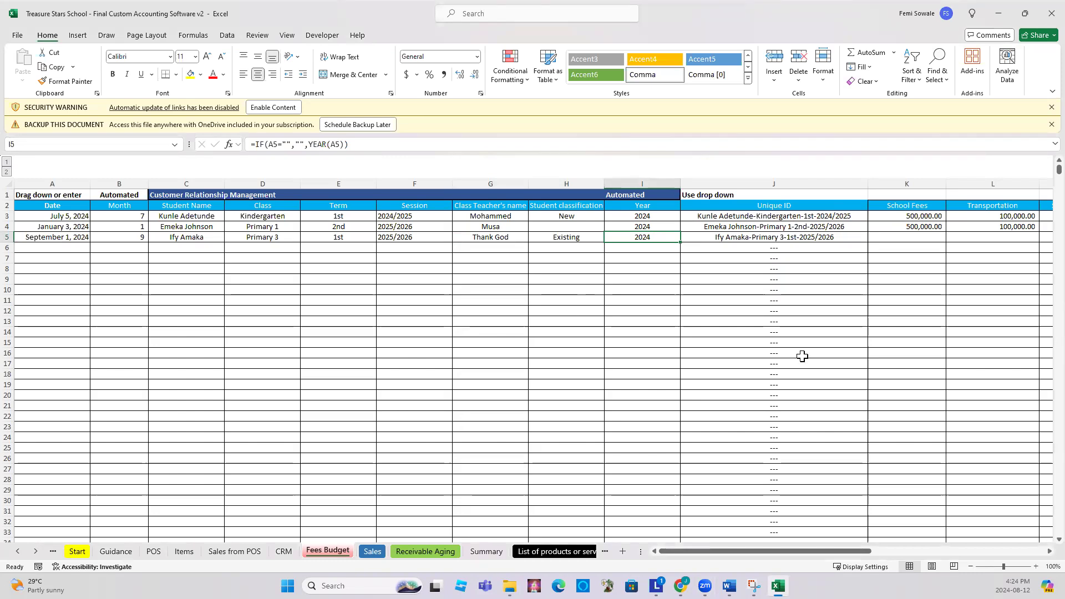
click(708, 238)
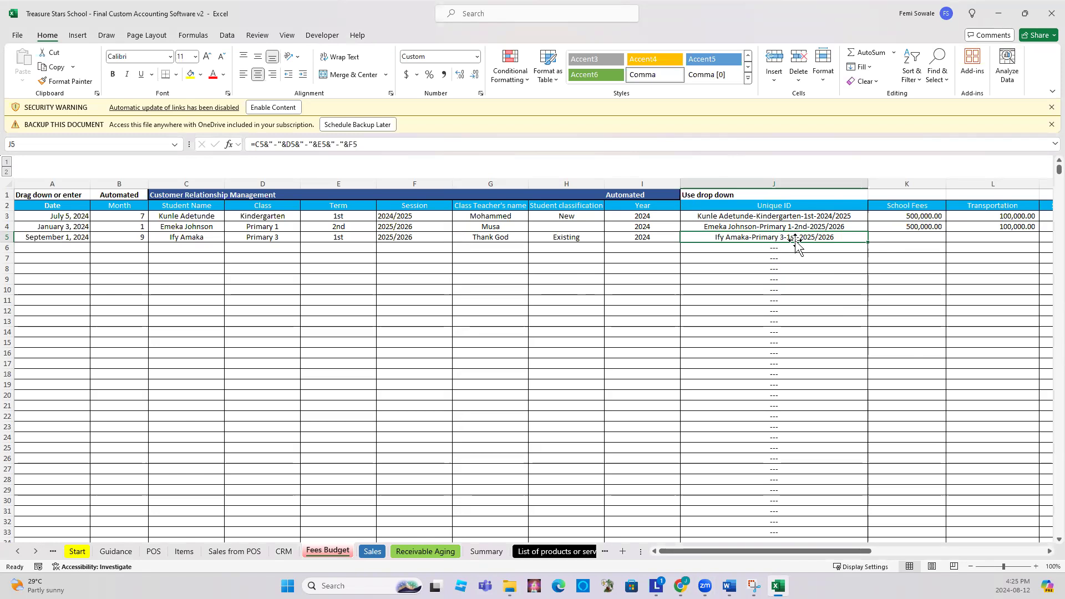
drag(866, 552, 941, 560)
- Enter 750,000 school fees, 100,000 transportation and 75,000 stationery for row 5
click(549, 238)
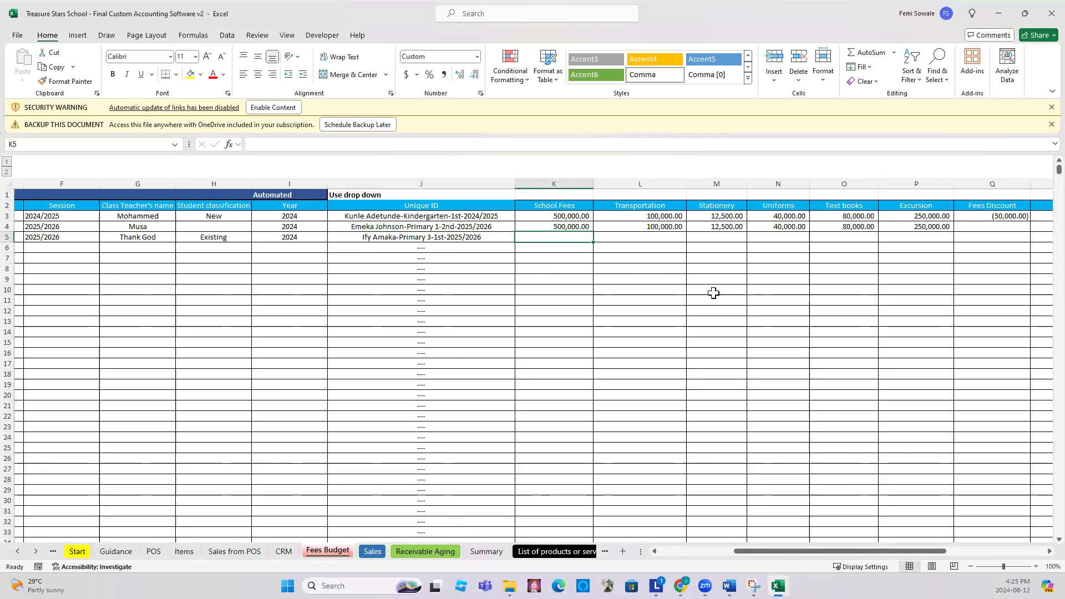
text(750000)
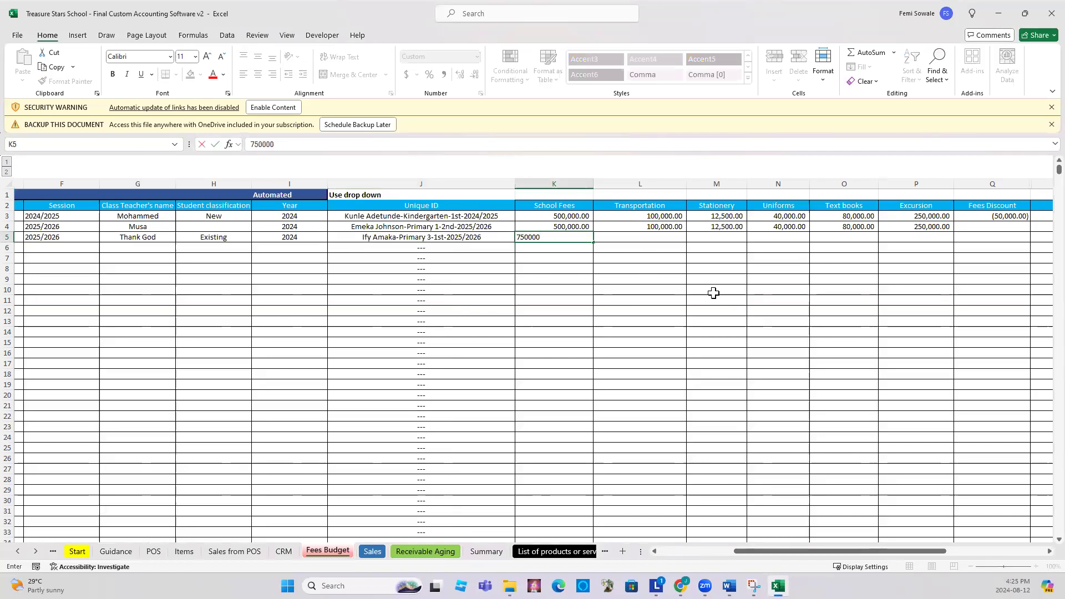
key(Tab)
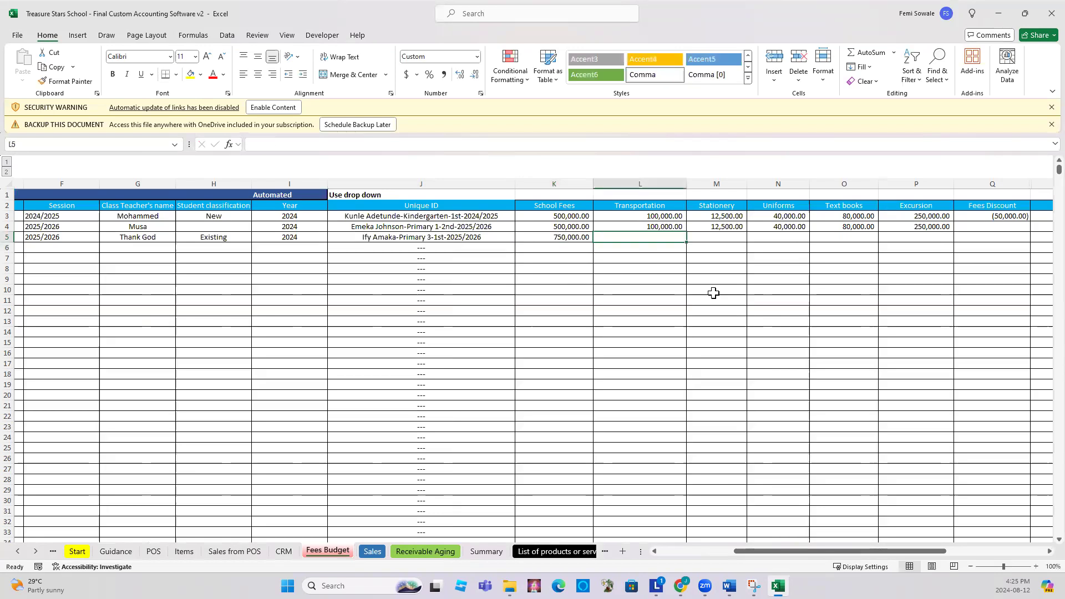
text(100)
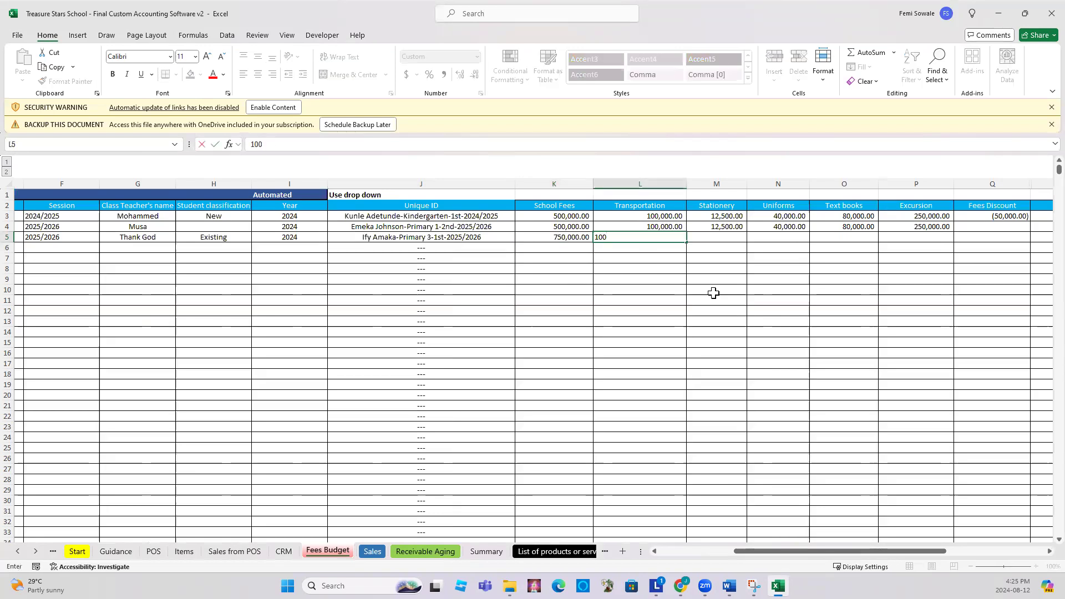
text(,000)
key(Tab)
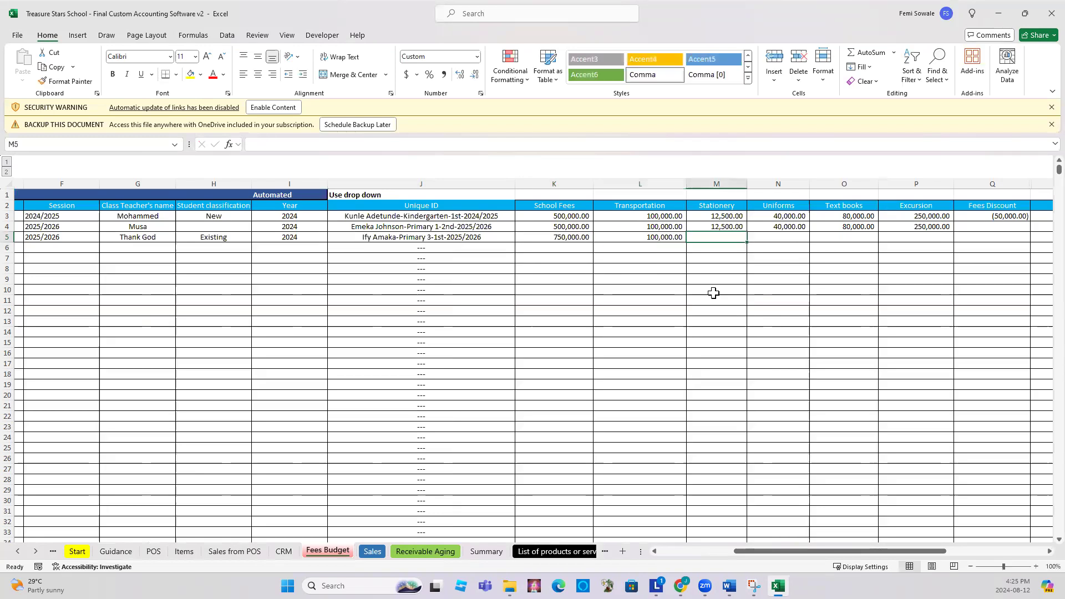
text(75000)
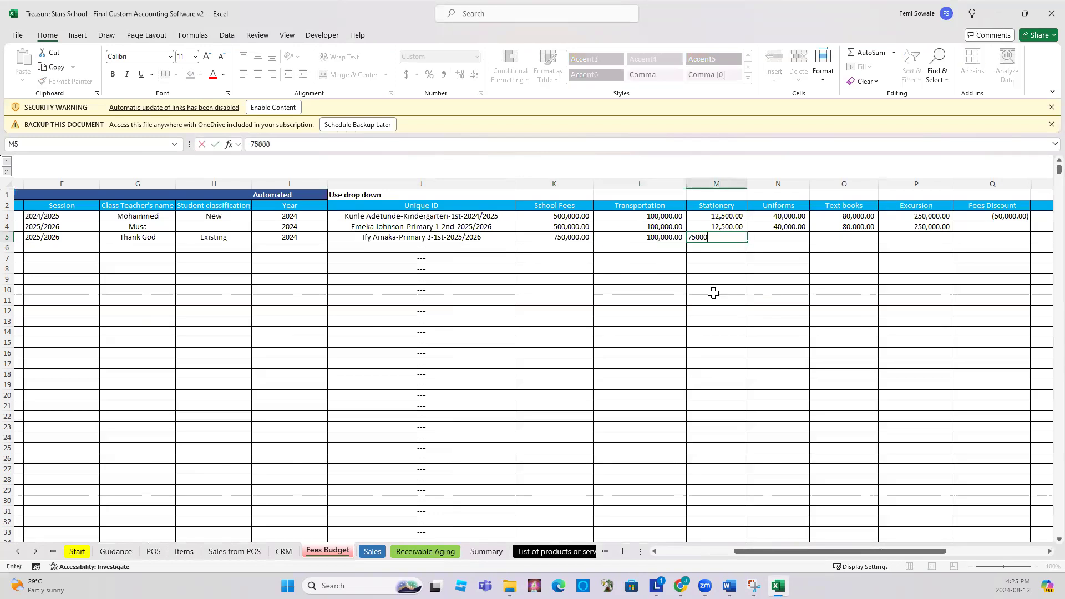
key(Tab)
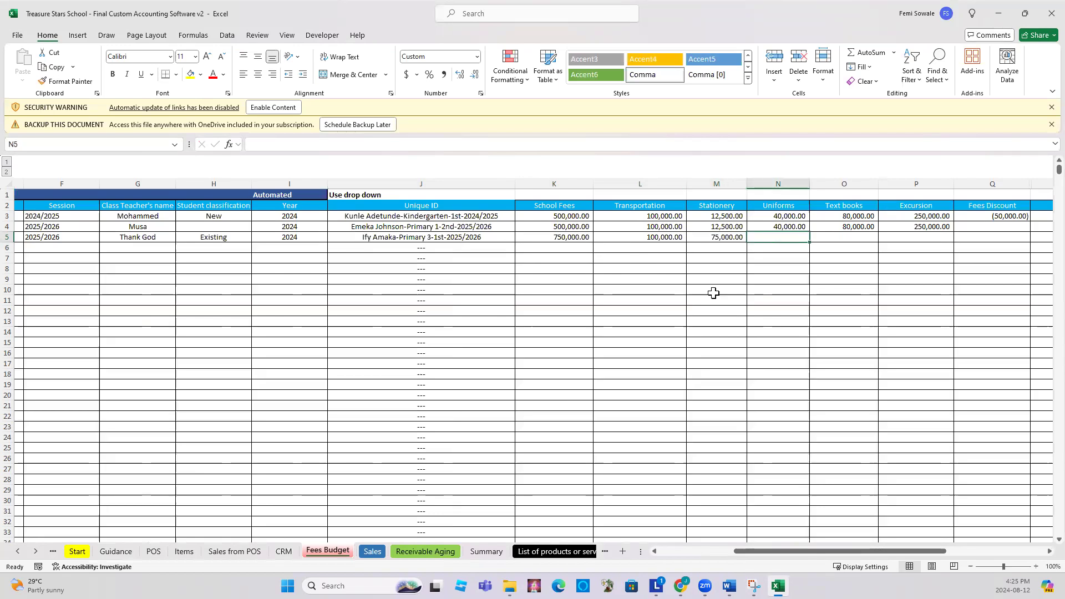
- Leave uniforms blank, enter 50,000 text books, 50,000 excursion and -25,000 discount, checking the total
key(Tab)
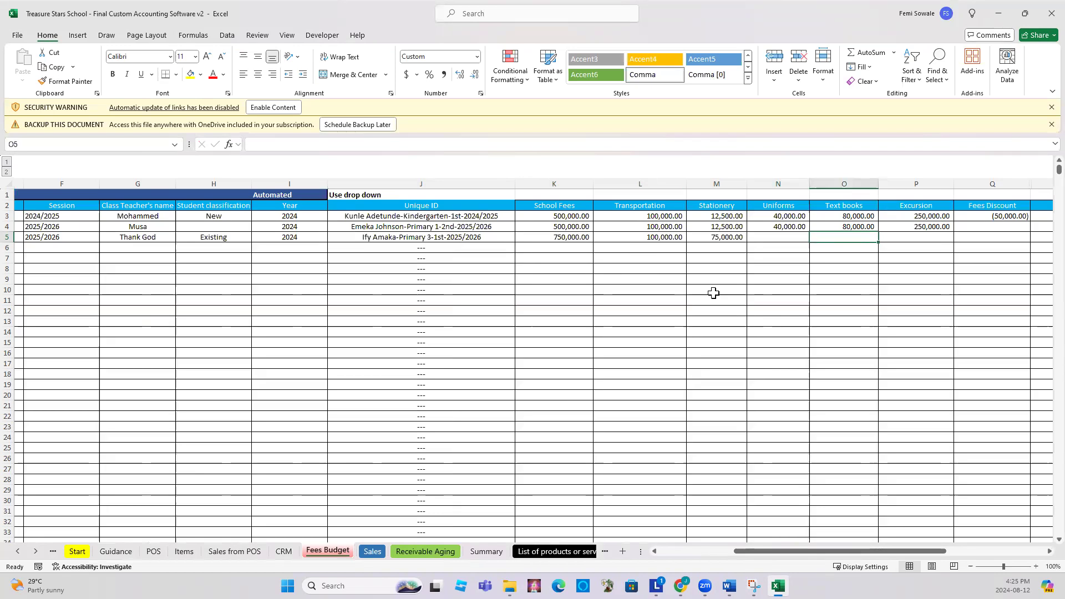
text(50000)
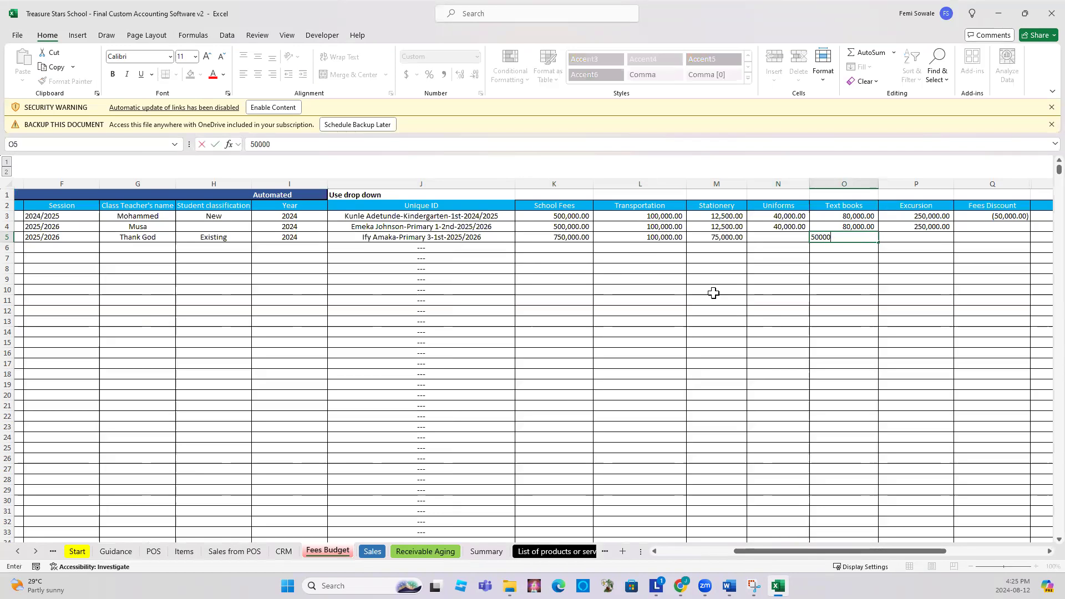
key(Tab)
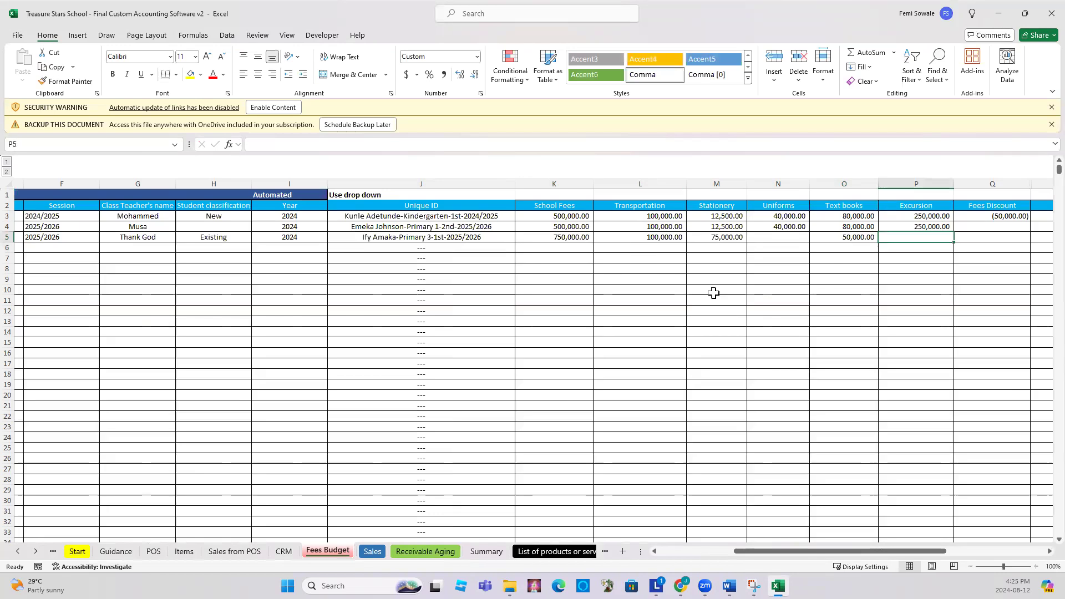
text(50,)
text(0000)
key(Tab)
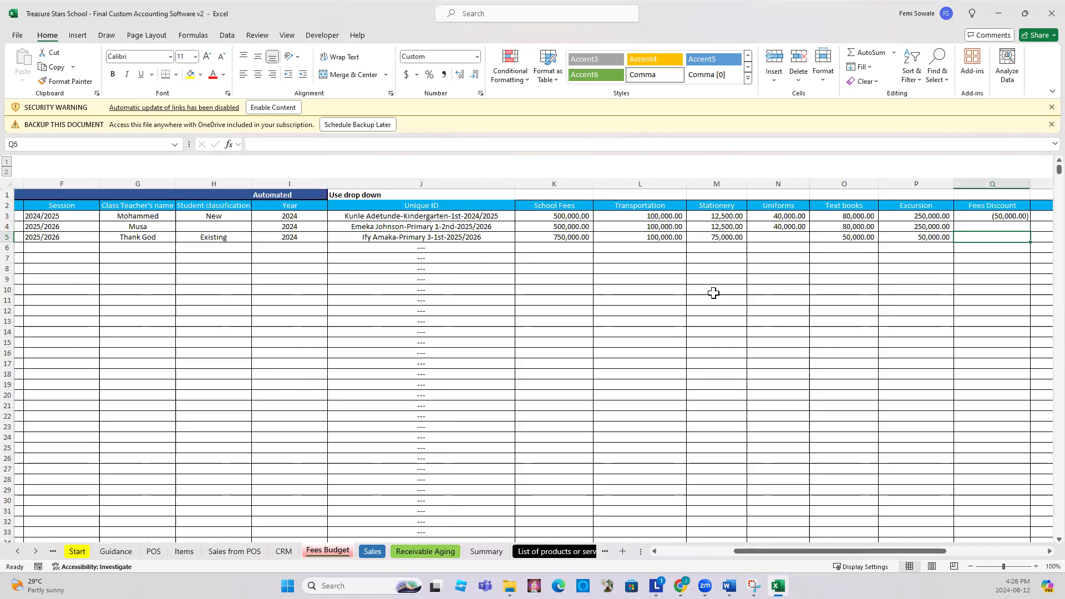
text(-)
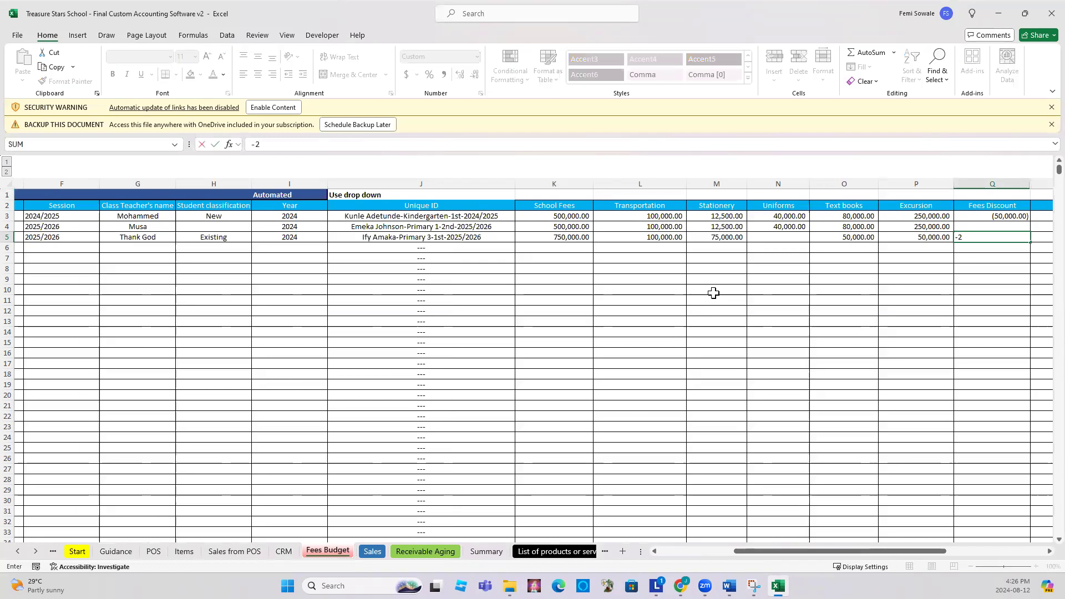
text(25000)
key(Tab)
key(Tab)
key(Tab)
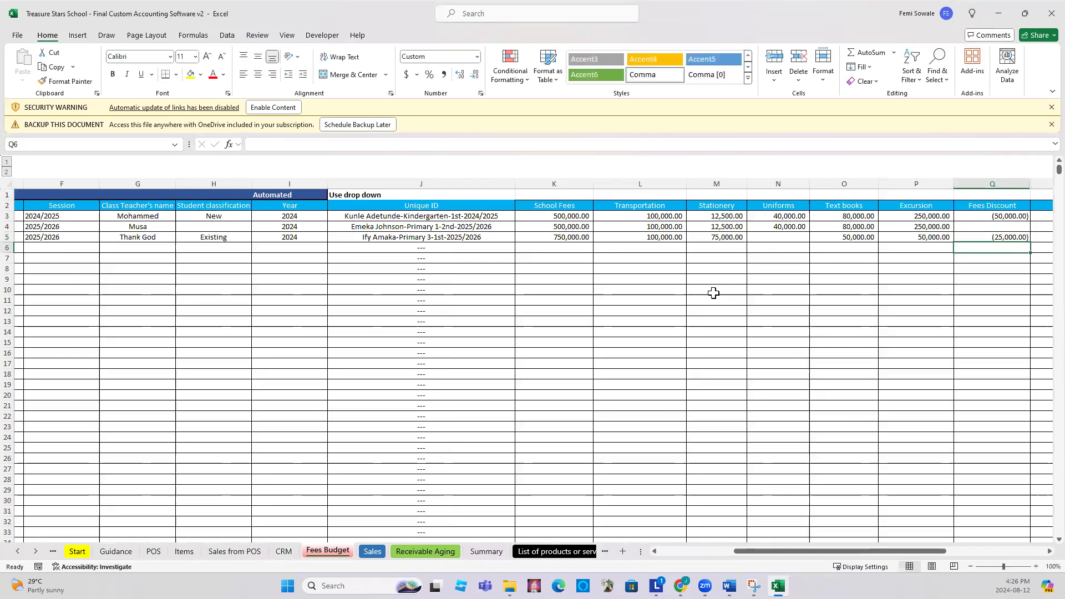
key(shift+Tab)
key(shift+Tab)
key(shift+Tab)
key(Tab)
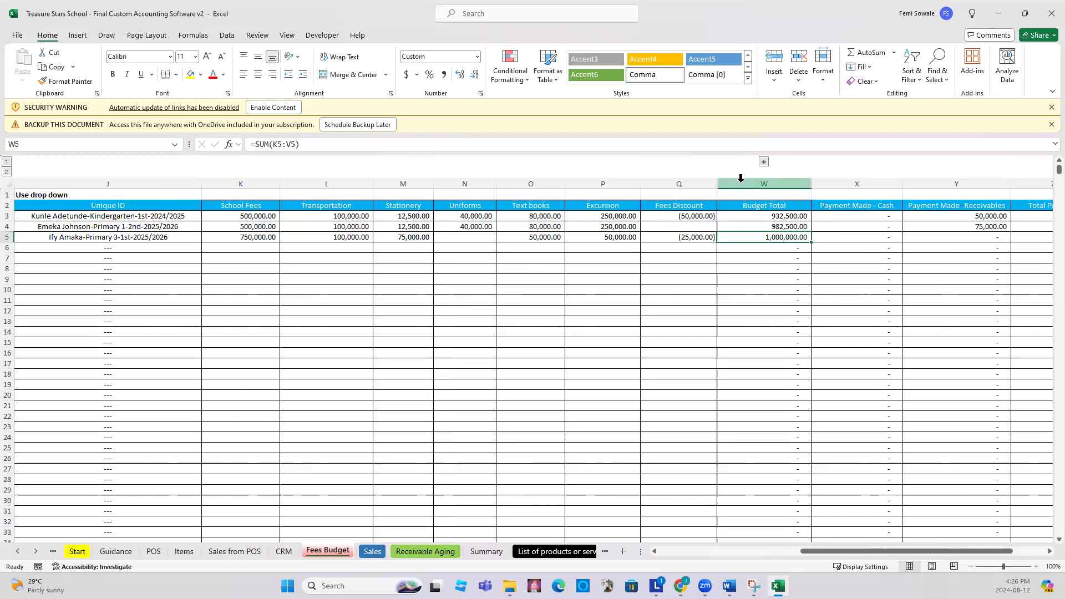
- Expand placeholder columns R to V and inspect the Place Holder 1–5 headings
click(764, 163)
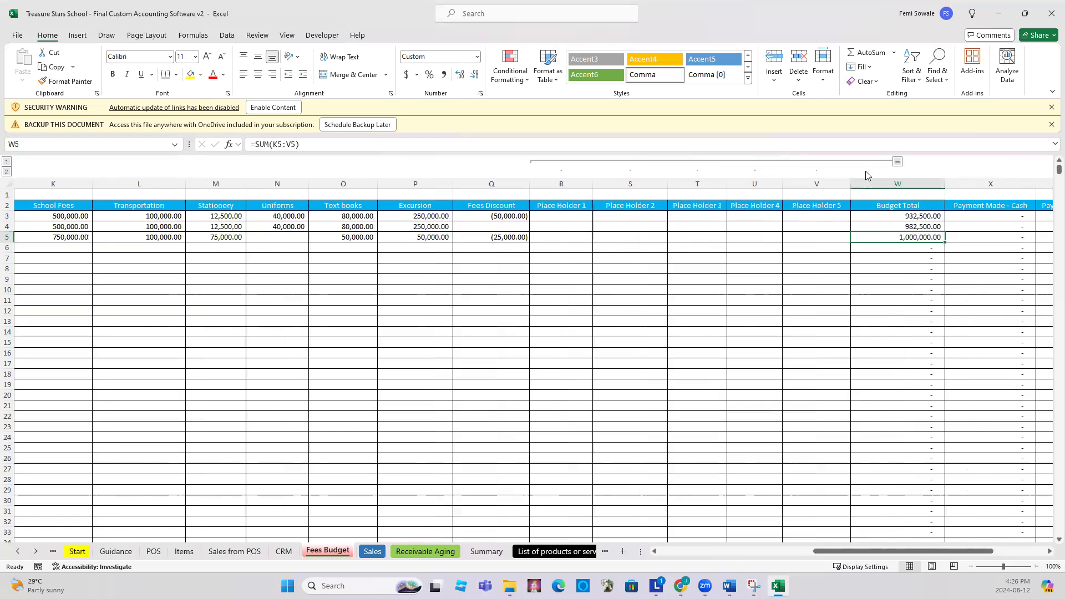
click(549, 207)
click(618, 207)
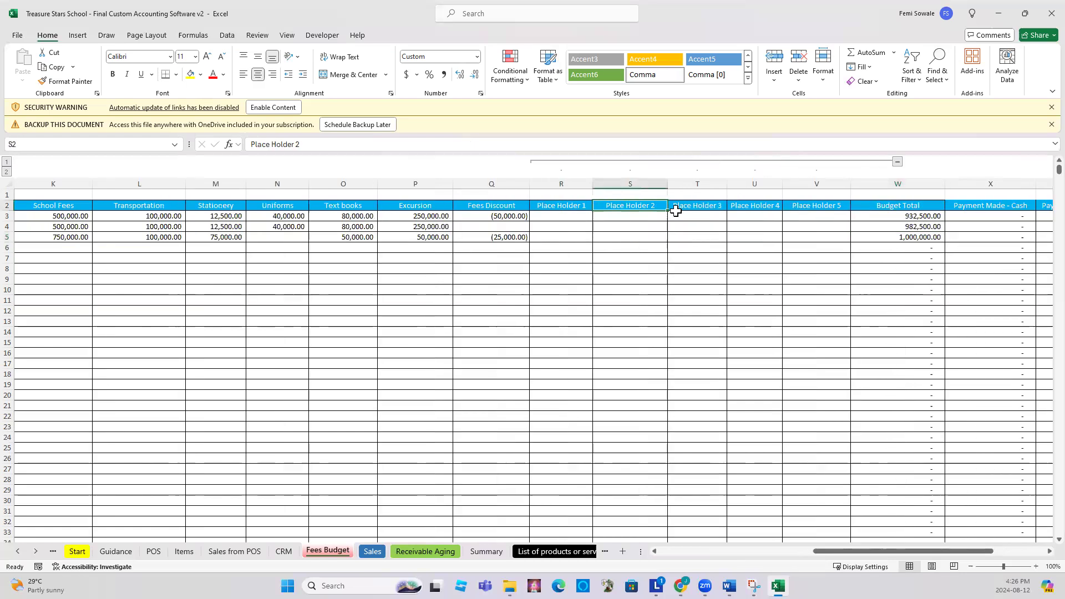
click(705, 206)
click(756, 204)
click(808, 206)
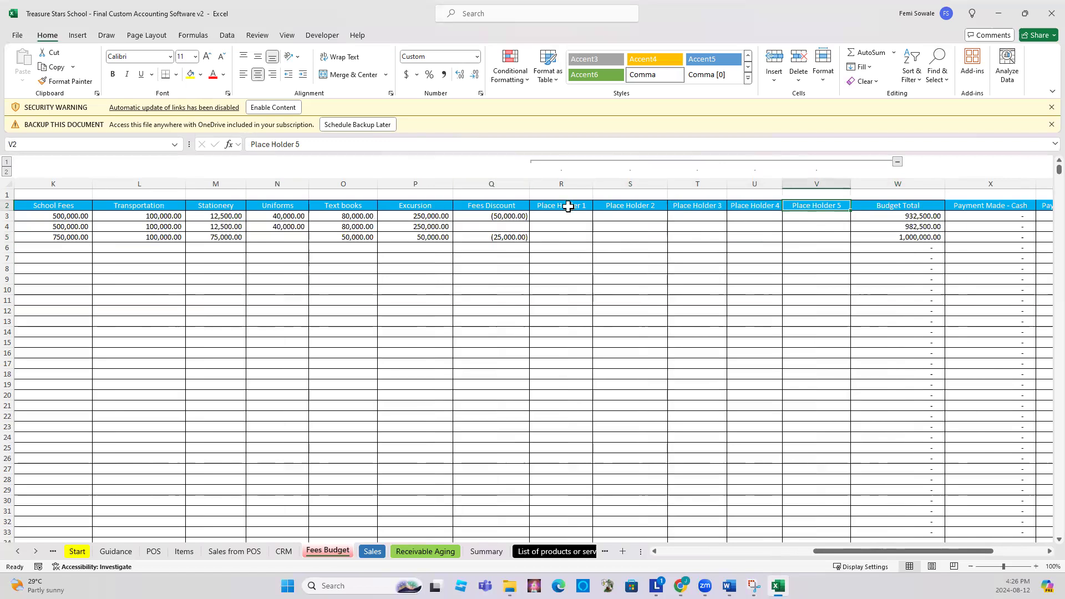
- Collapse the placeholder group and check row 5's Budget Total formula
click(897, 162)
click(607, 266)
click(595, 238)
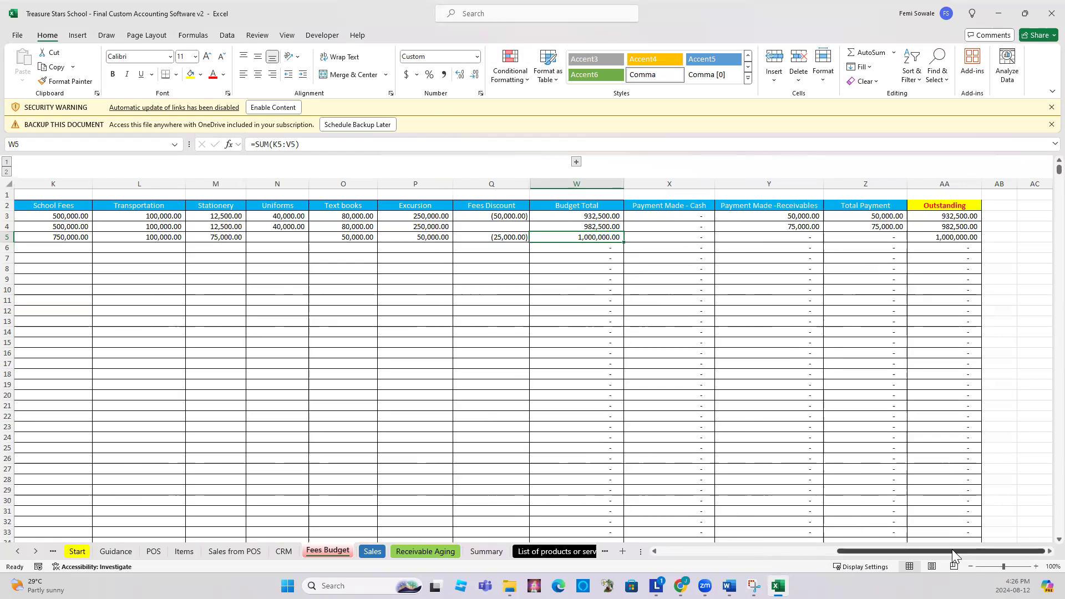
drag(952, 549, 683, 555)
- Review the Sales sheet's row 5: 1,000,000.00 credit sale, 75000 VAT, 1,075,000.00 total charged
click(369, 552)
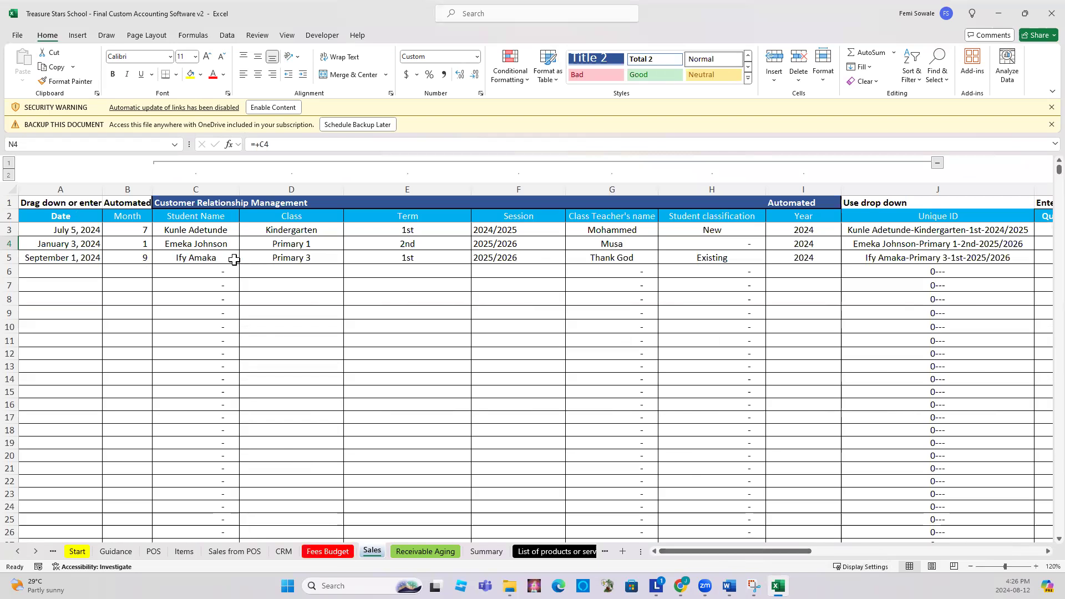
drag(790, 552, 843, 552)
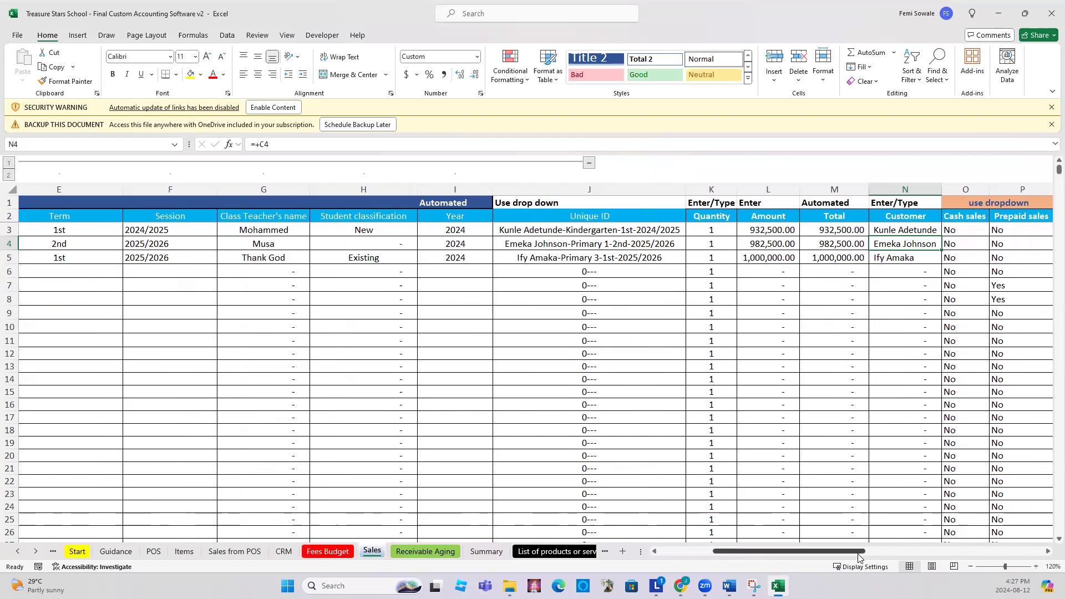
drag(858, 553, 987, 544)
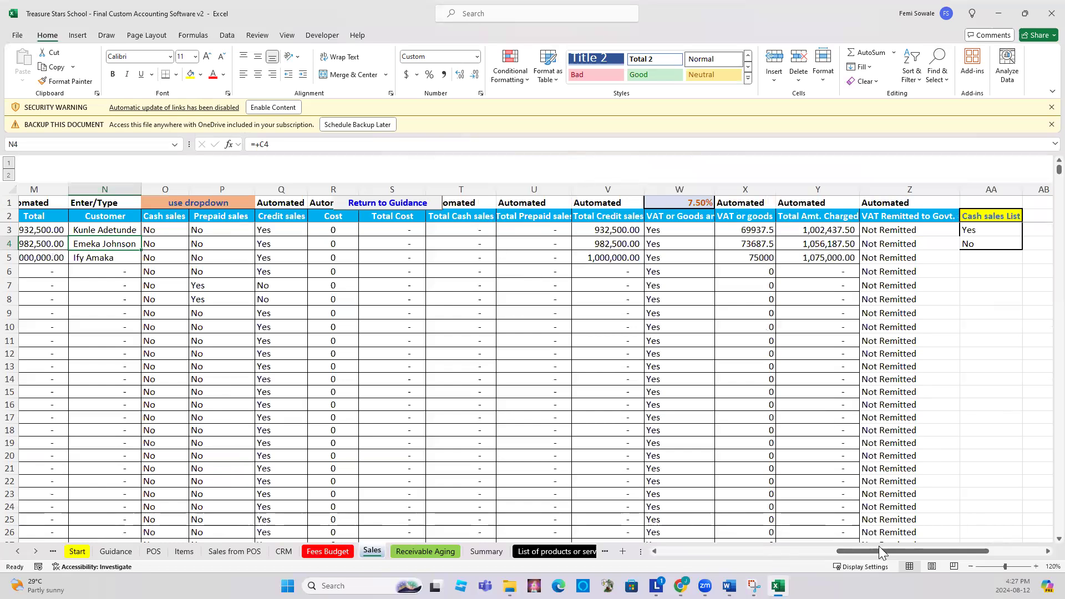
drag(876, 549, 835, 553)
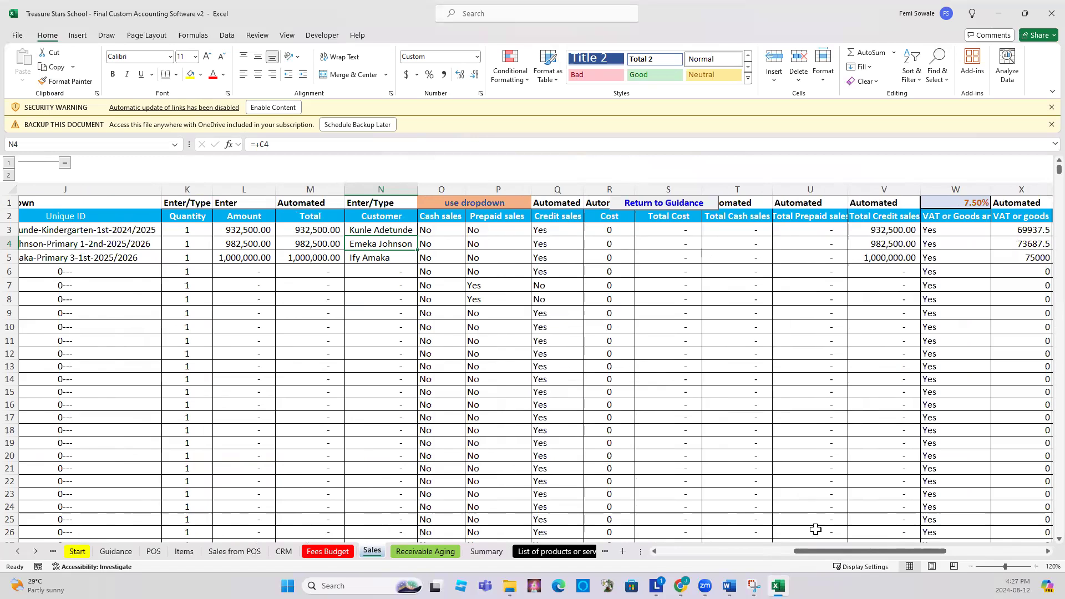
drag(816, 551, 832, 550)
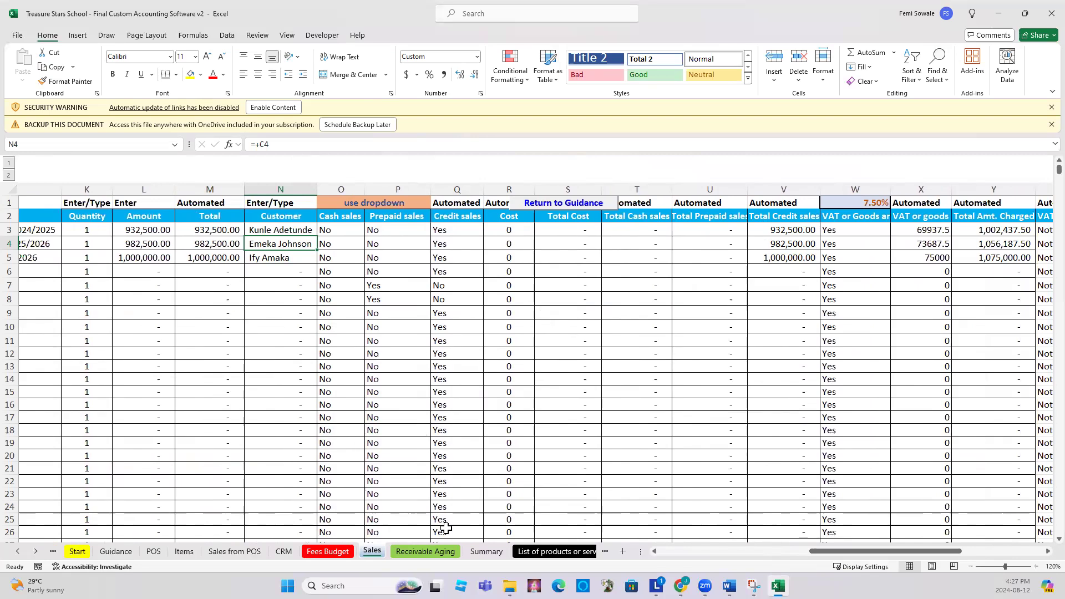
- Enter 21-Sep as row 5's first payment date, copying D4's date format down column D
click(428, 551)
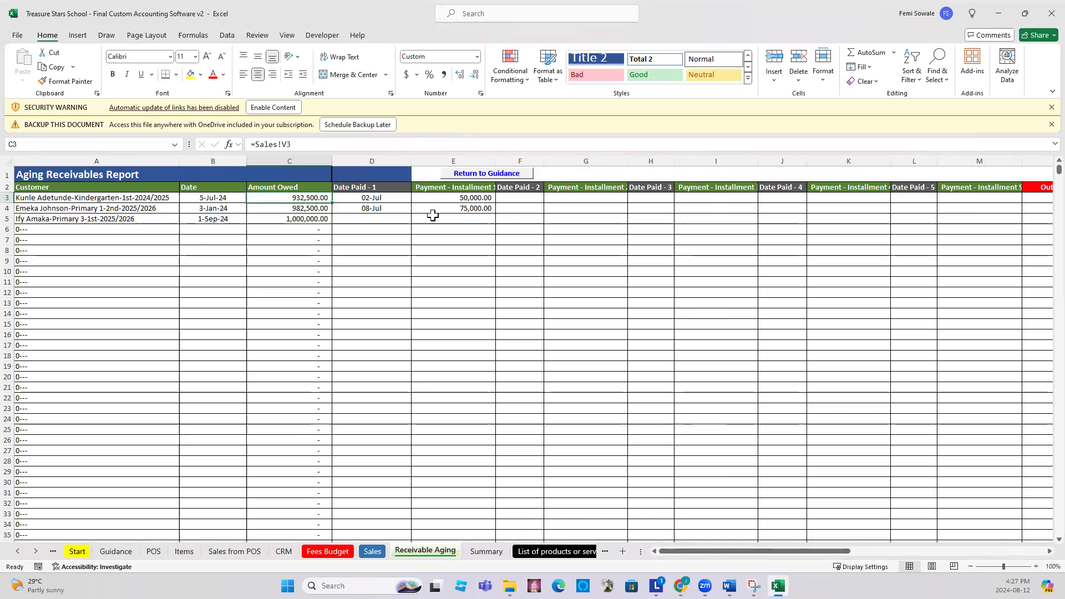
click(377, 219)
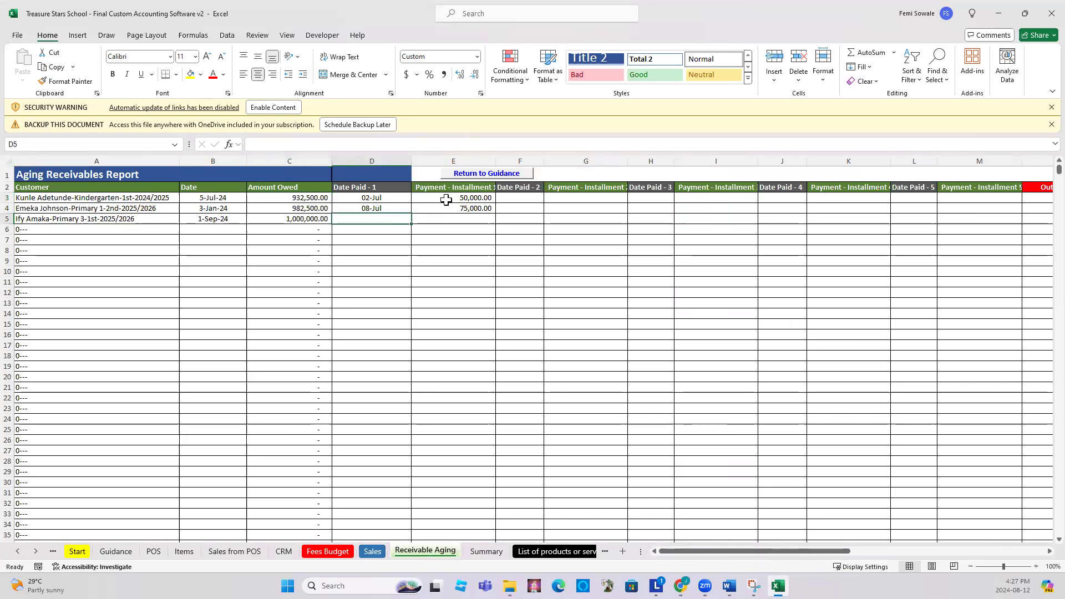
text(Sep 21)
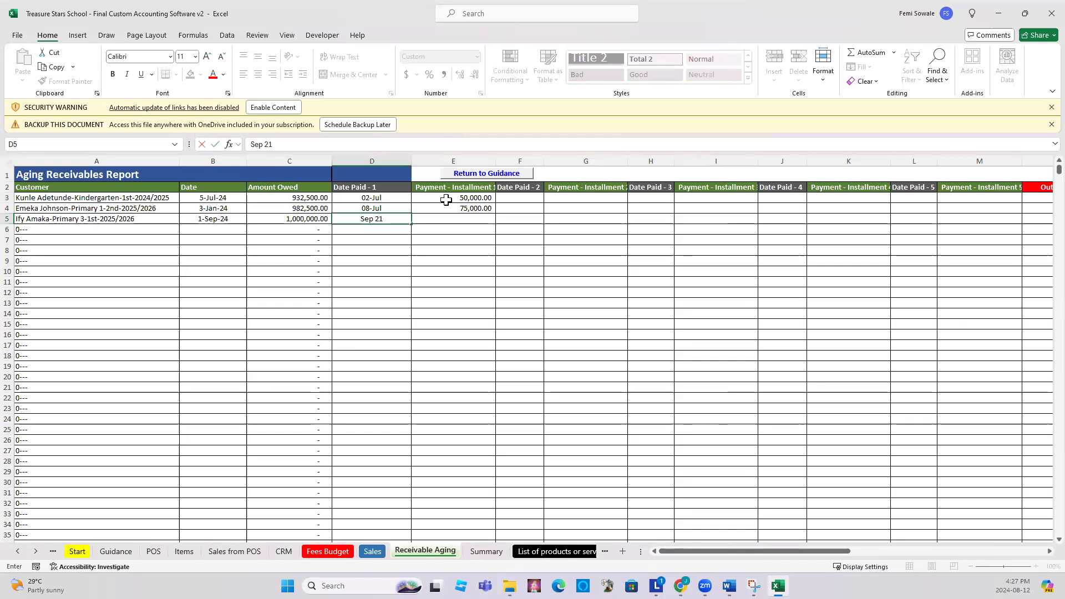
key(ctrl+Return)
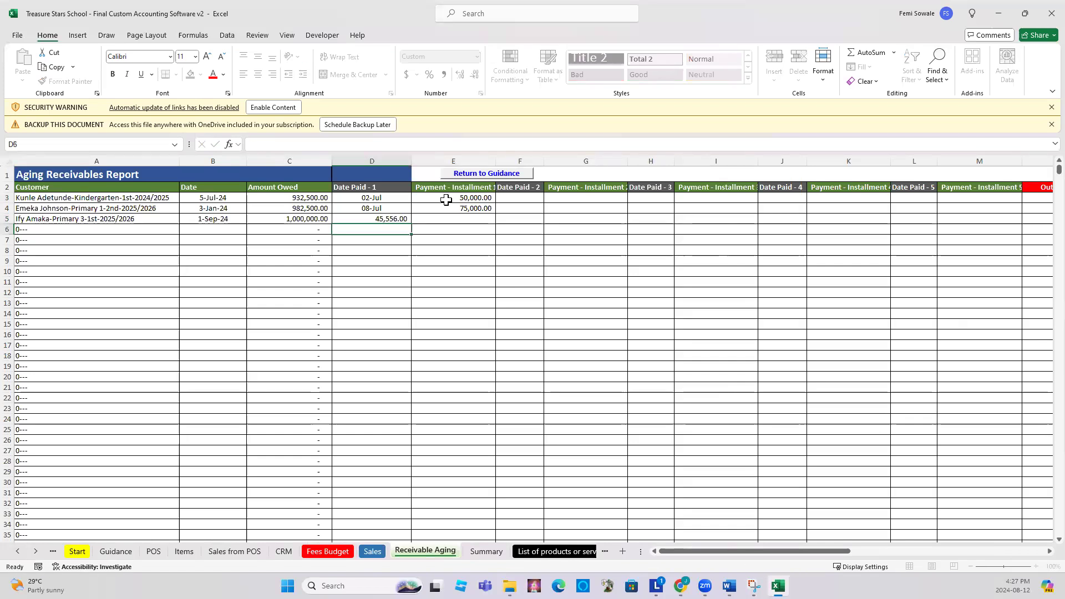
click(365, 207)
click(63, 81)
mouse_move(368, 219)
mouse_down()
mouse_move(383, 505)
mouse_move(411, 527)
mouse_move(246, 525)
mouse_move(497, 525)
mouse_move(416, 525)
mouse_up()
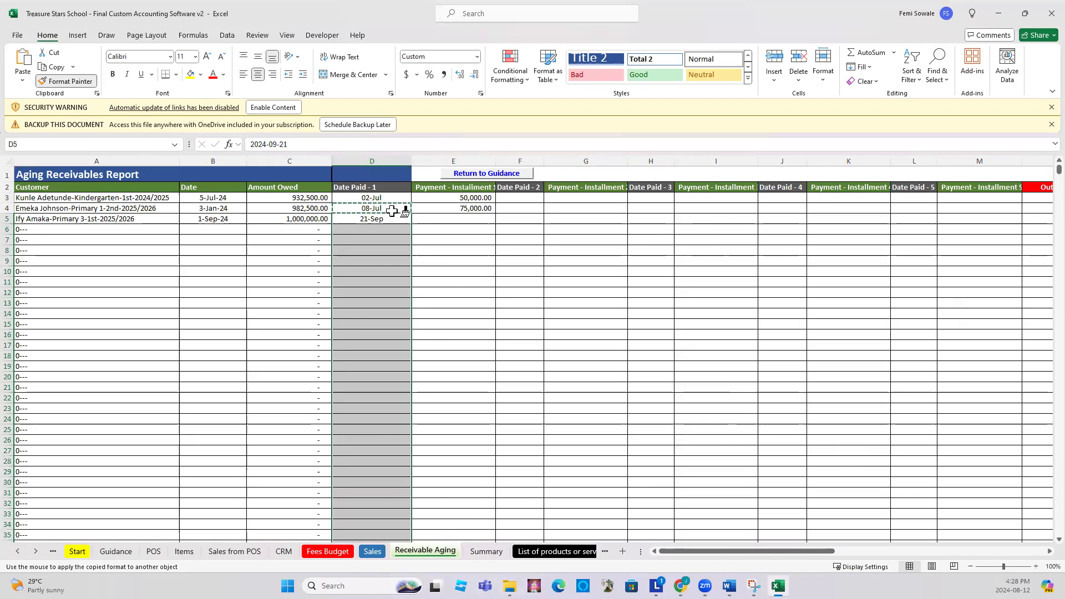
click(378, 220)
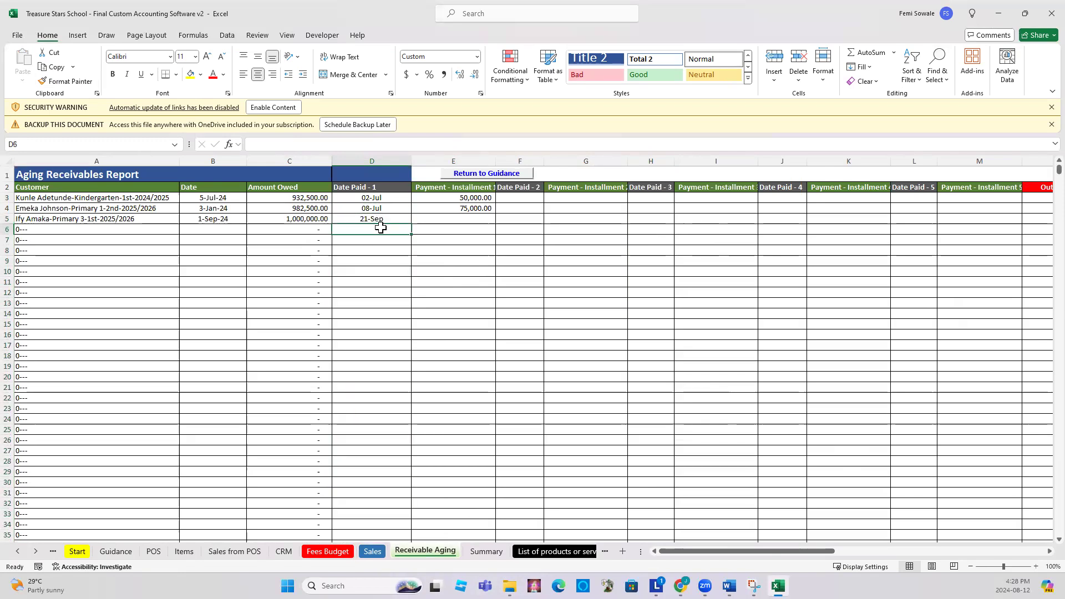
text(june 4)
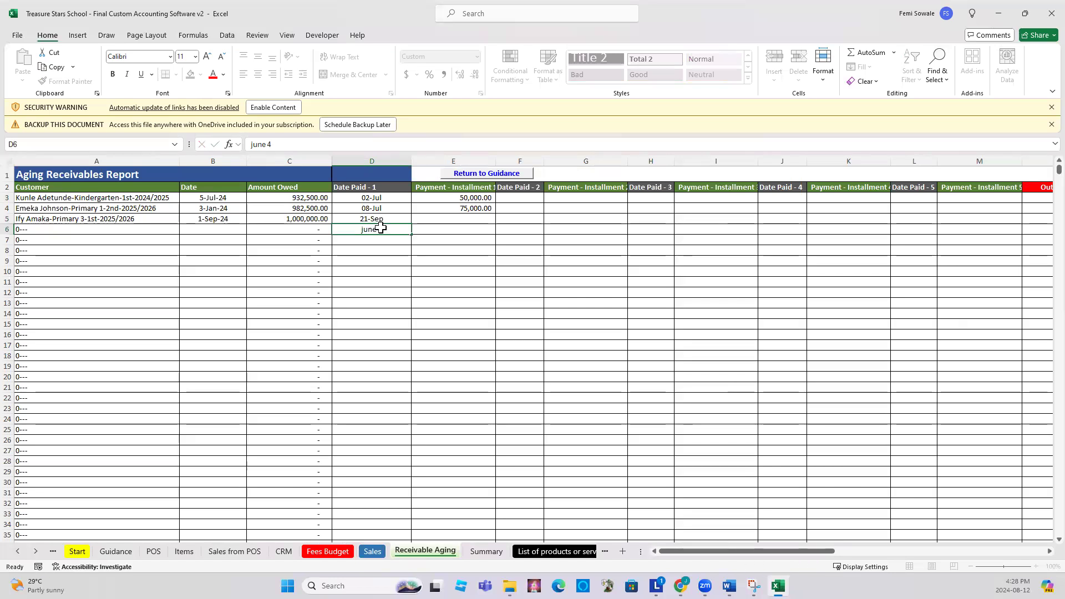
key(ctrl+Return)
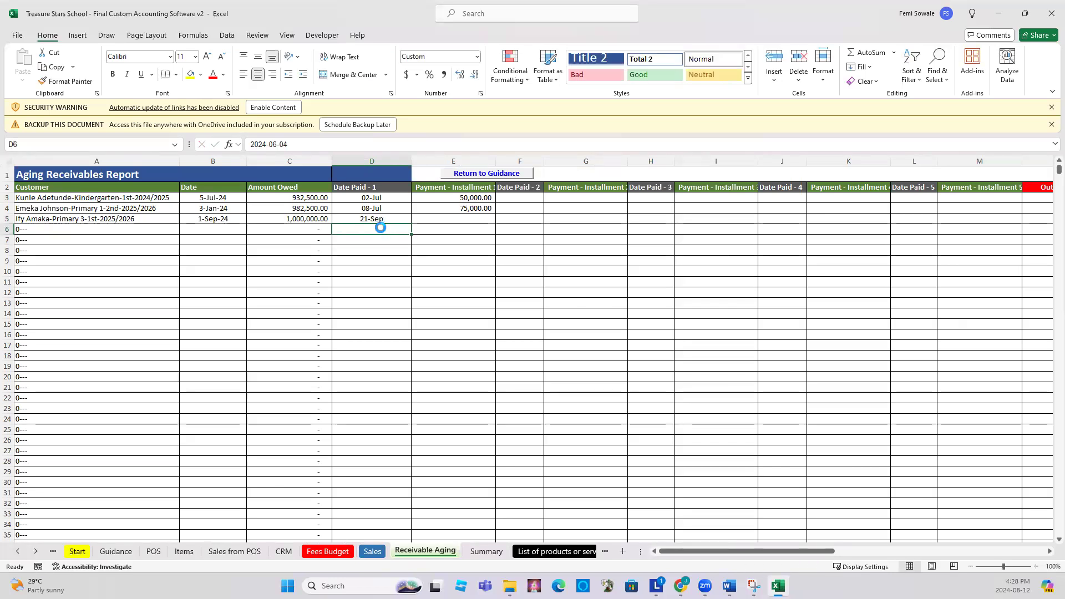
click(379, 218)
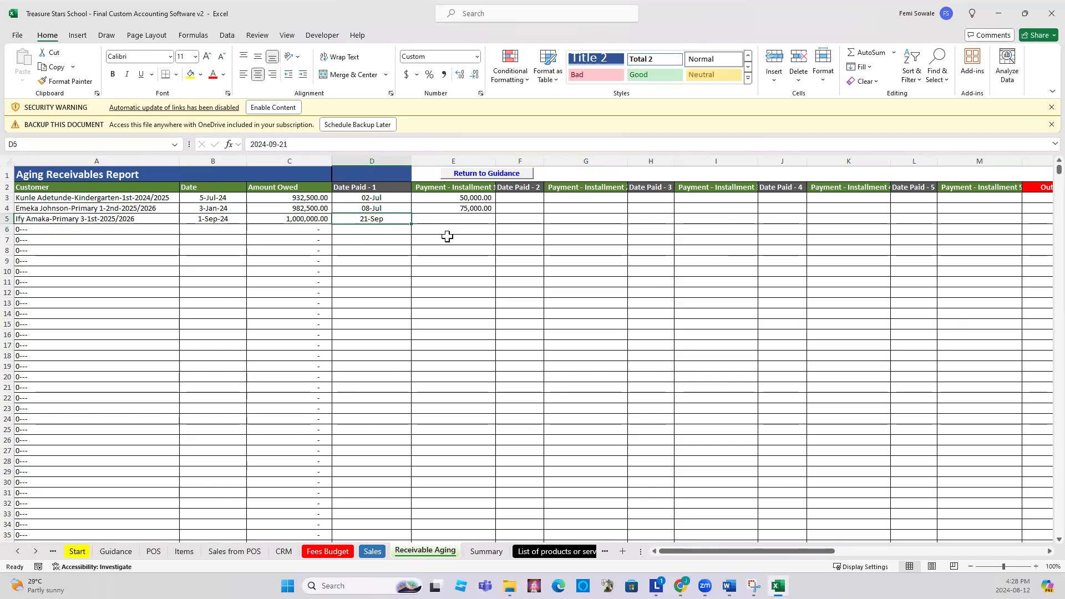
- Record a 500,000 first installment, then 27-Sep with a 250,000 second installment
click(459, 217)
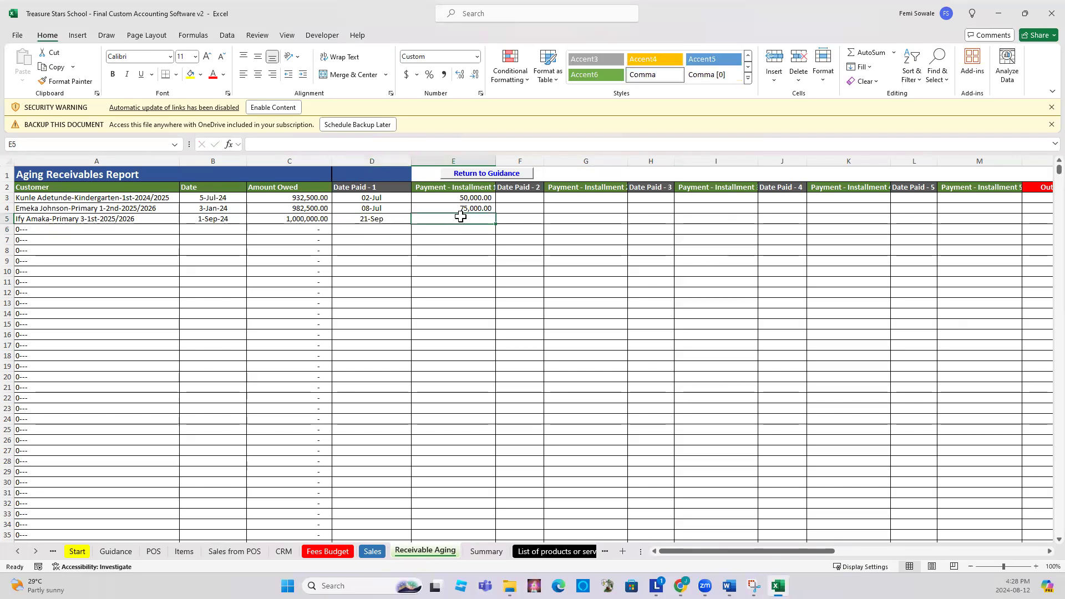
text(500,000.00)
key(Return)
click(480, 220)
drag(546, 163, 567, 164)
click(529, 218)
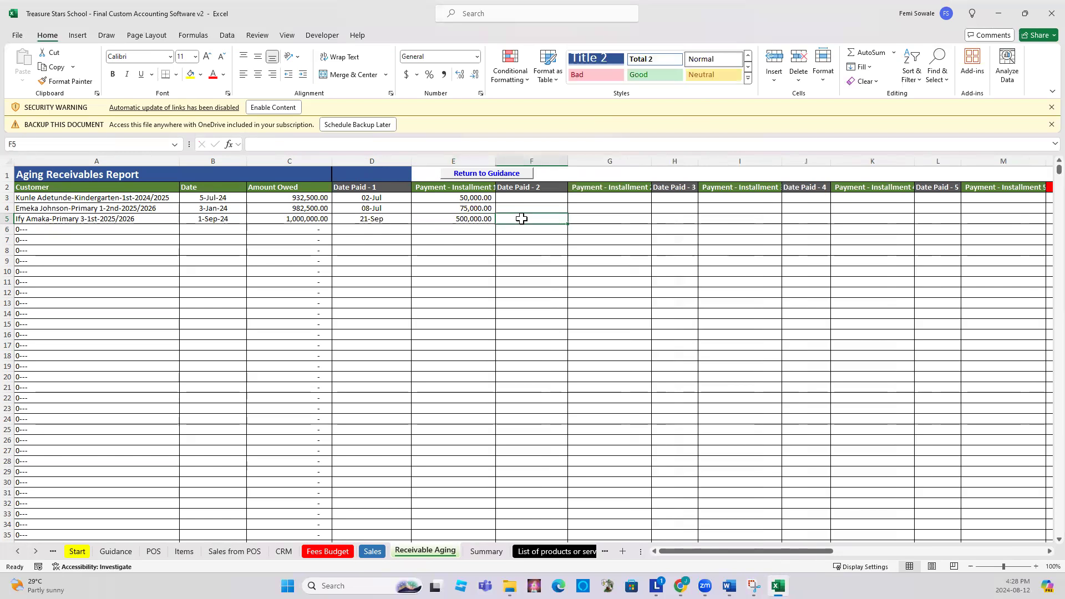
text(sep 27)
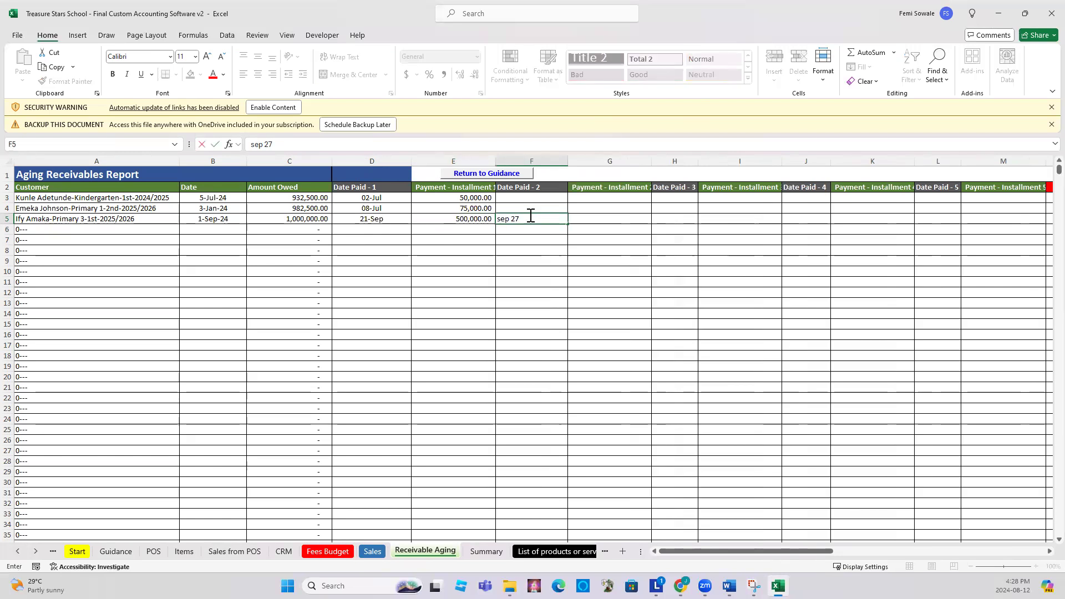
key(Tab)
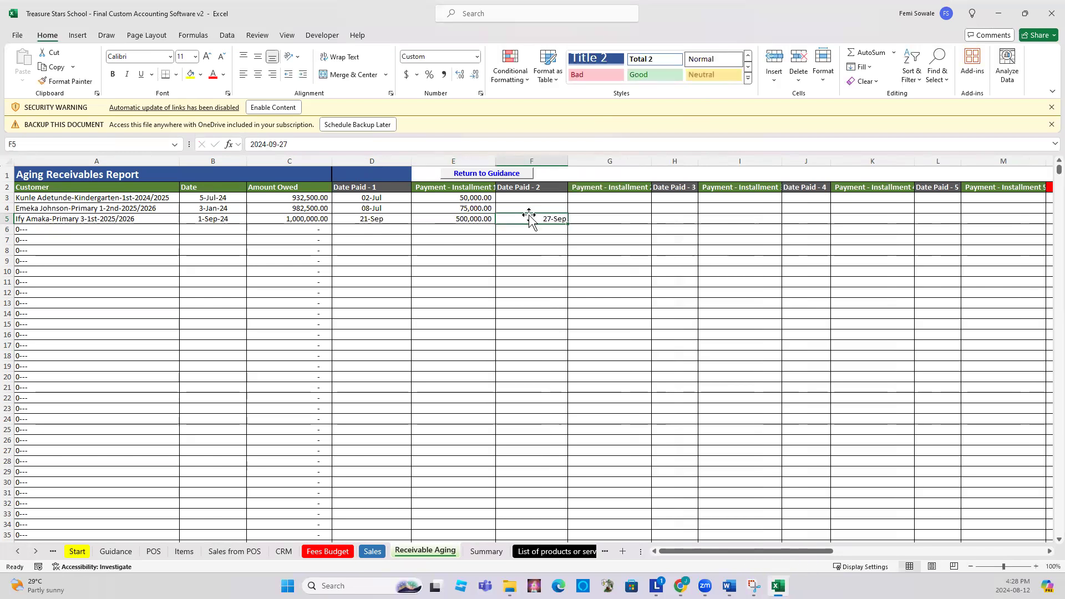
text(250000)
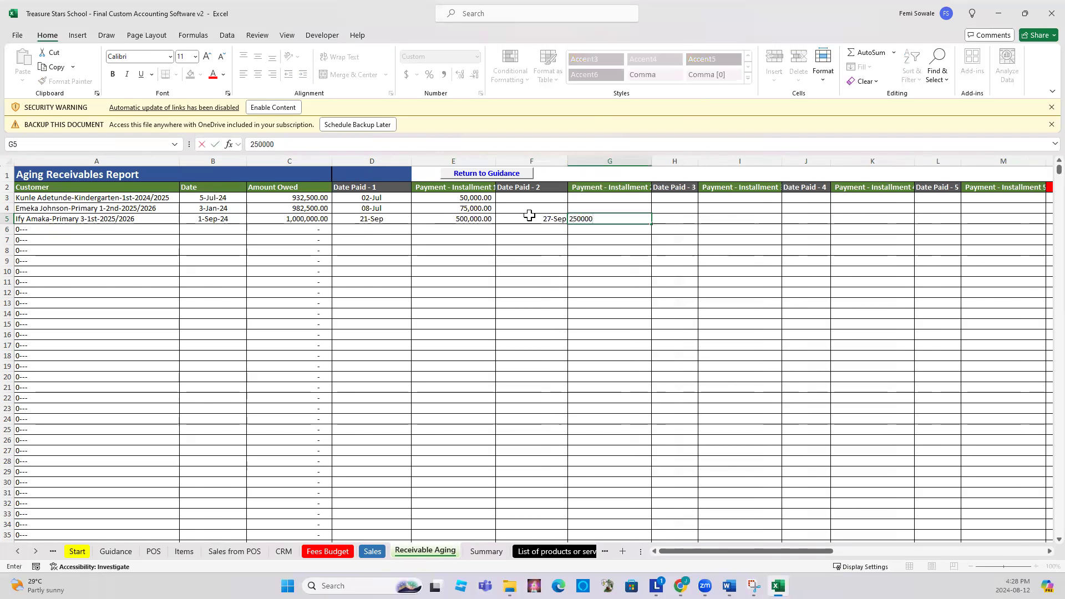
key(Return)
drag(779, 555, 867, 551)
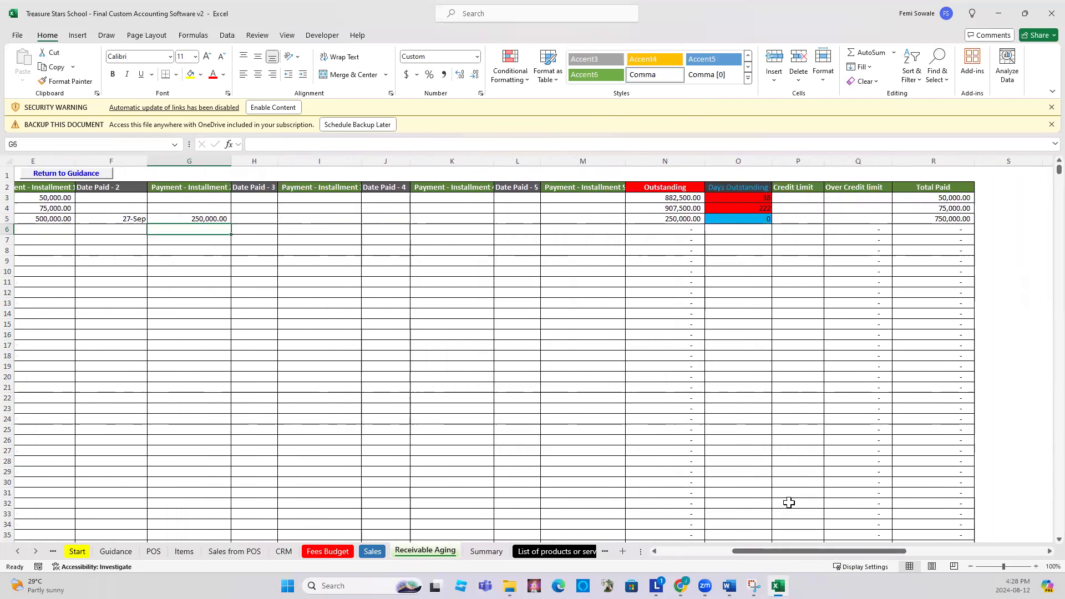
- Check row 5's Budget Total, receivables, Total Payment and Outstanding formulas: 750,000.00 paid, 250,000.00 outstanding
click(336, 553)
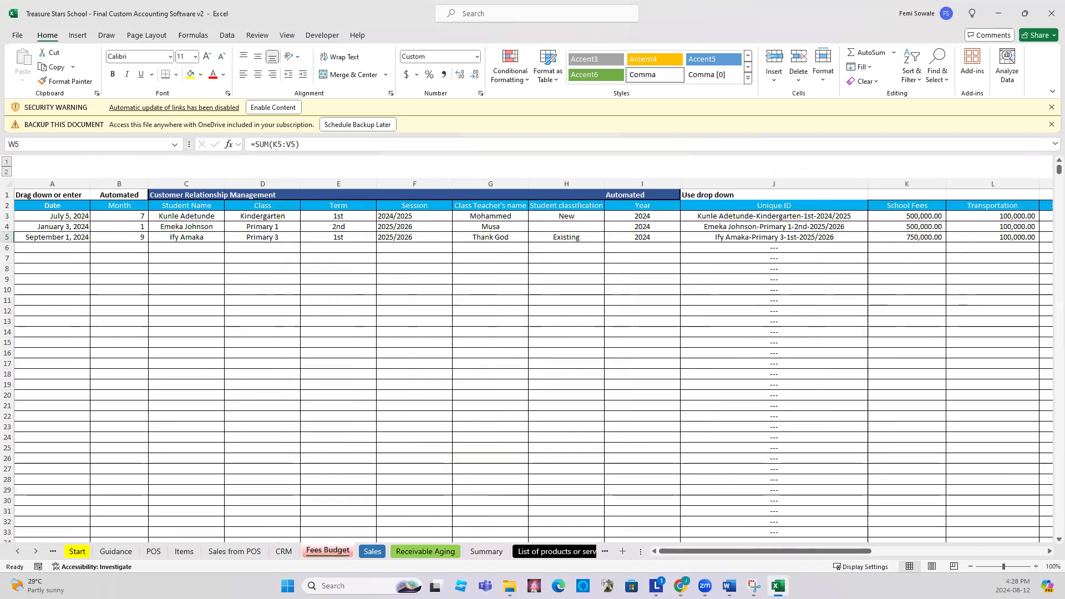
drag(765, 552, 966, 563)
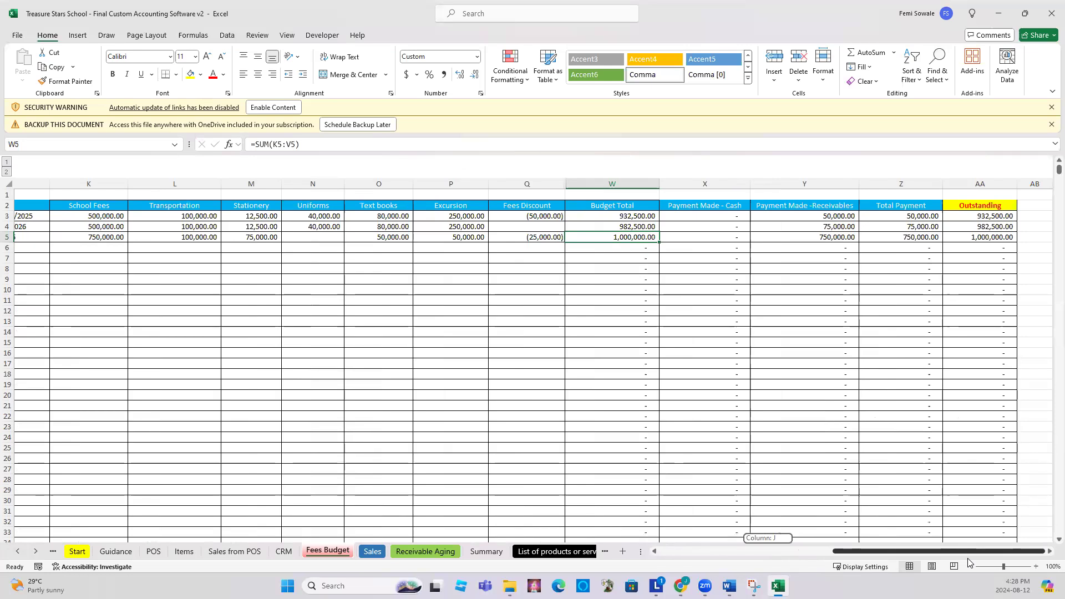
drag(968, 563, 968, 563)
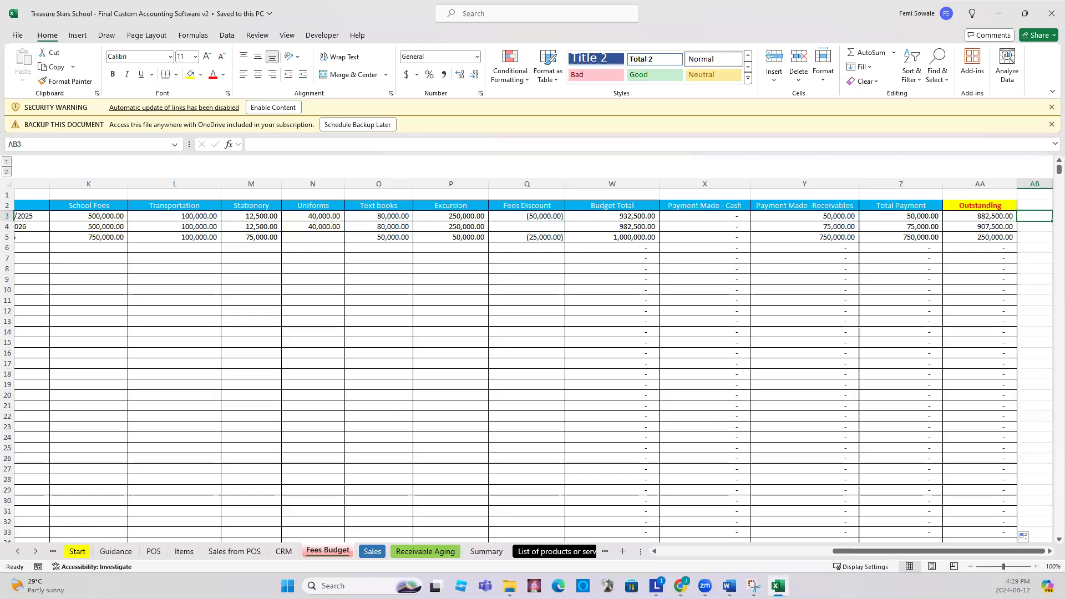
click(637, 238)
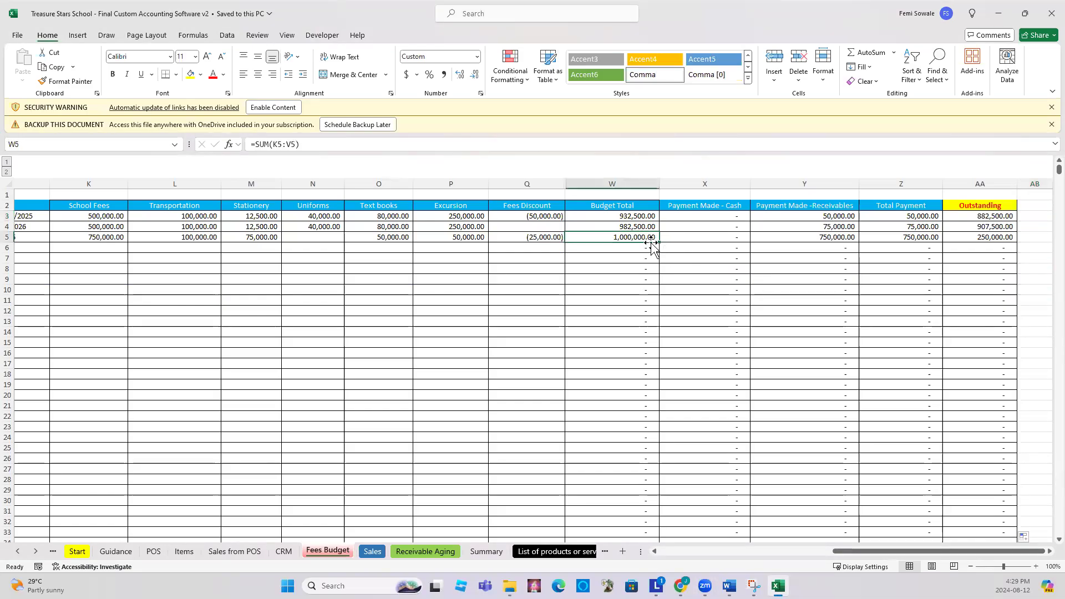
click(836, 237)
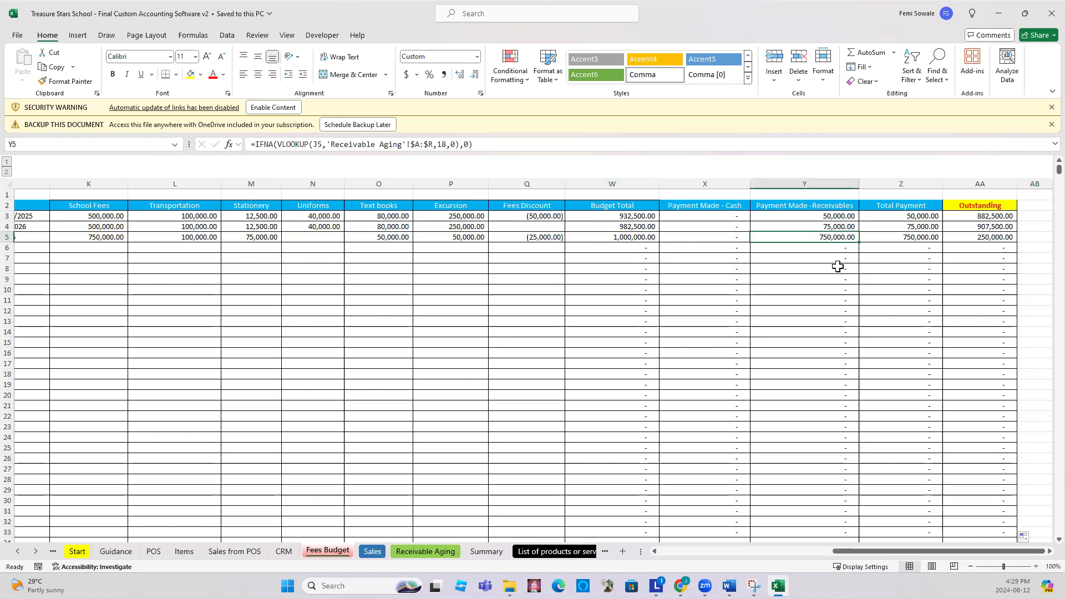
click(921, 238)
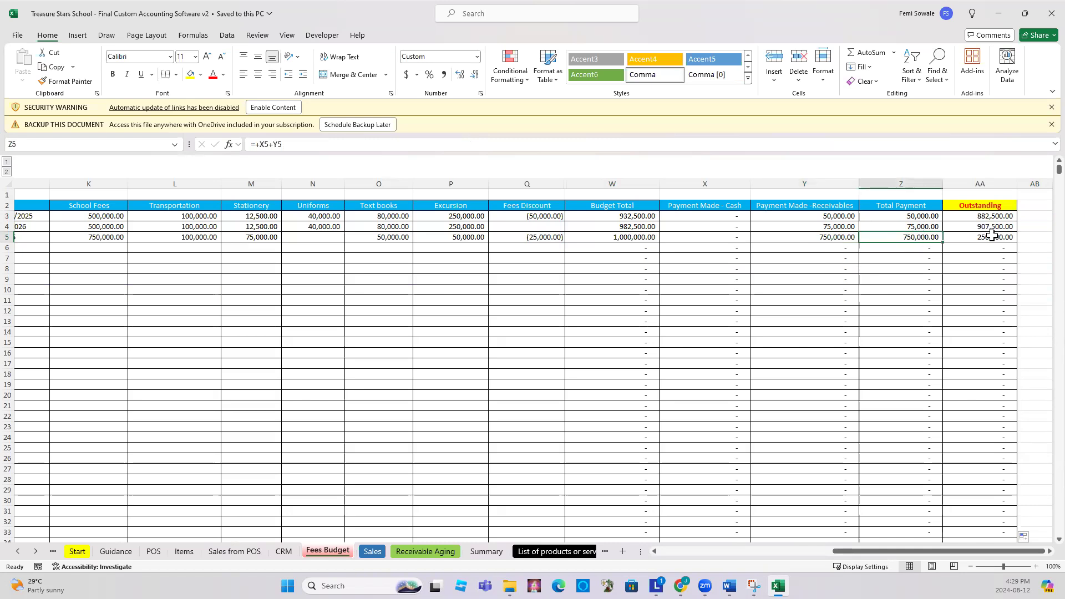
click(992, 236)
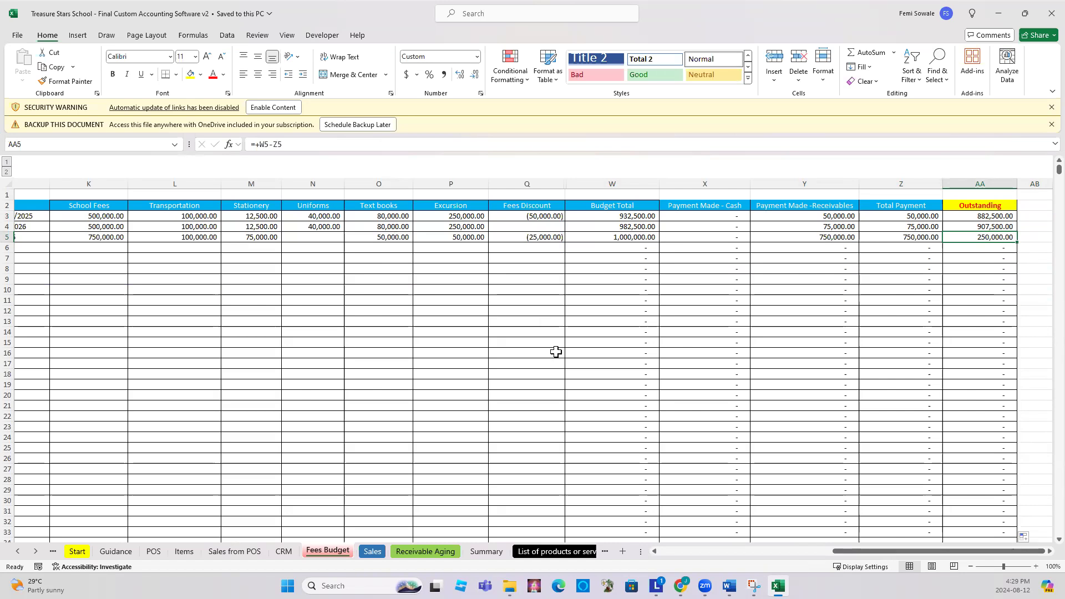
drag(865, 555, 700, 553)
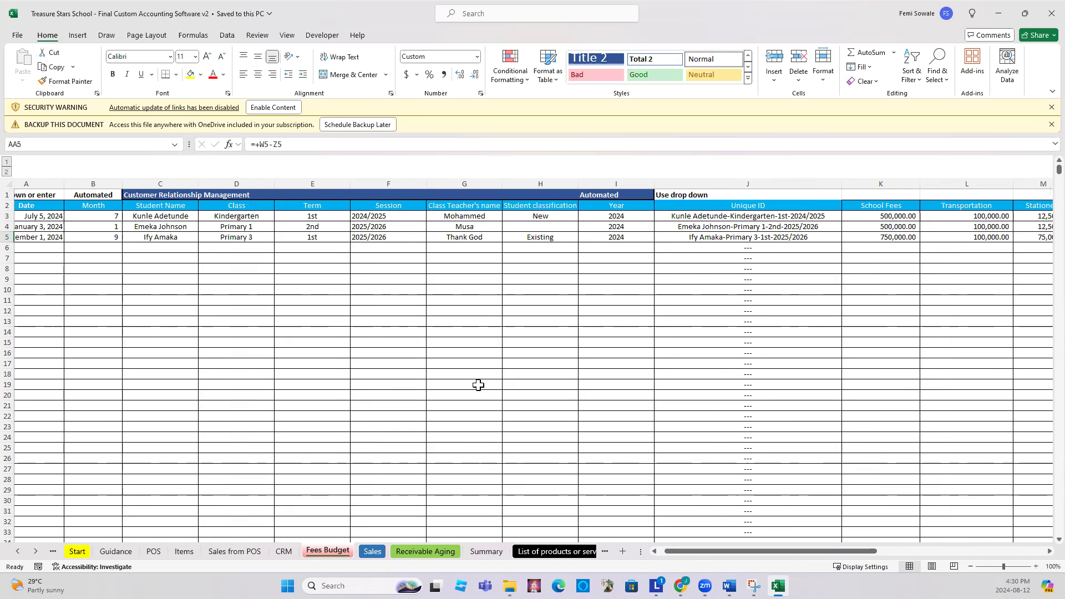
- Refresh the Summary sheet's figures with the refresh graphic
click(487, 552)
scroll(805, 552, left, 3)
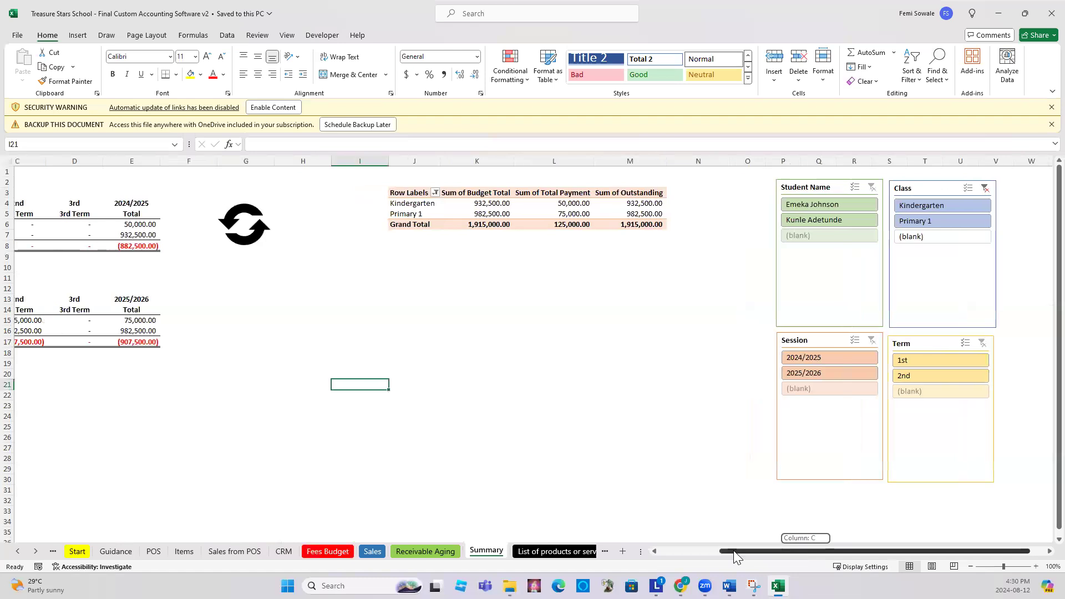
click(452, 237)
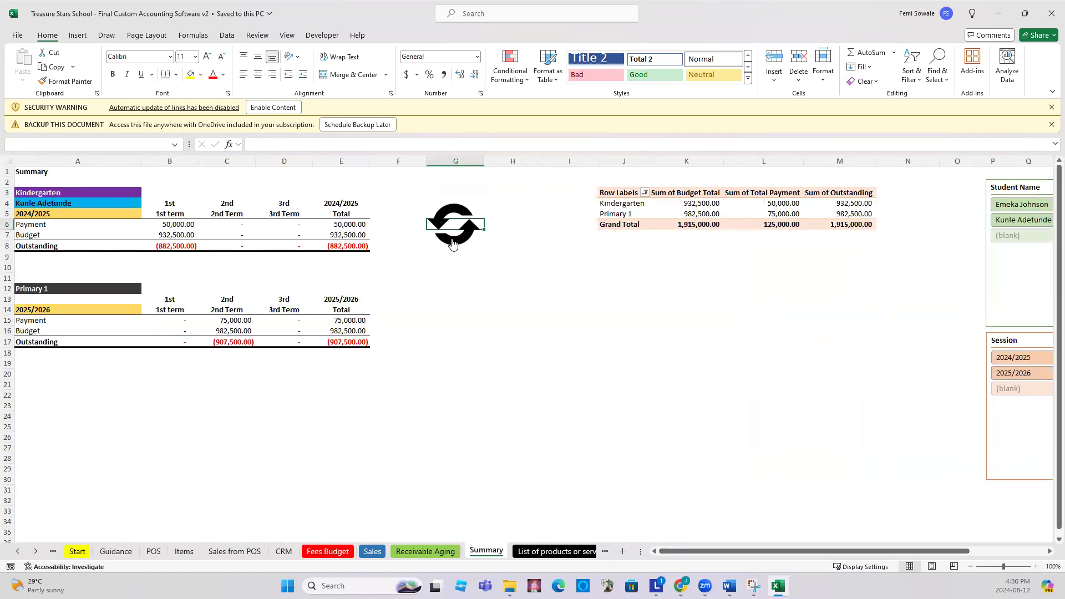
click(468, 288)
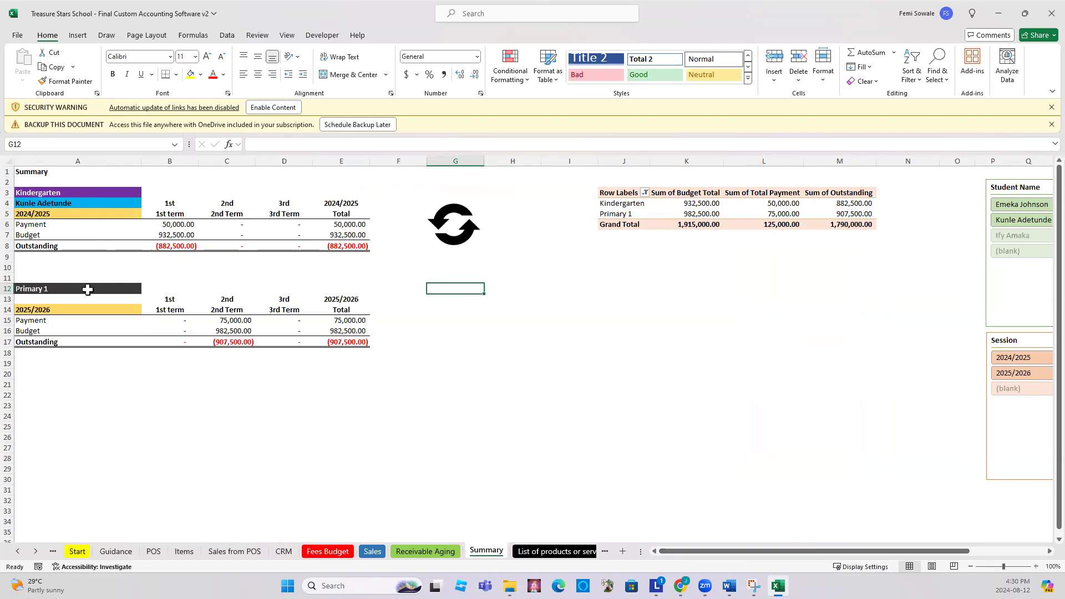
- Set the top summary table to the third student, Primary 3 and session 2025/2026
click(77, 194)
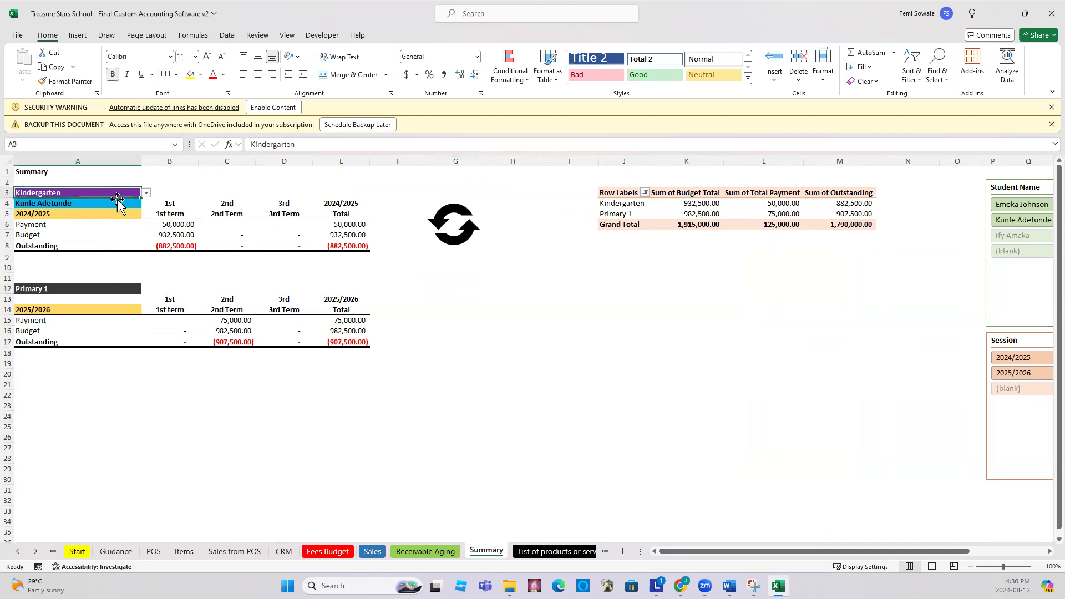
click(117, 203)
click(146, 204)
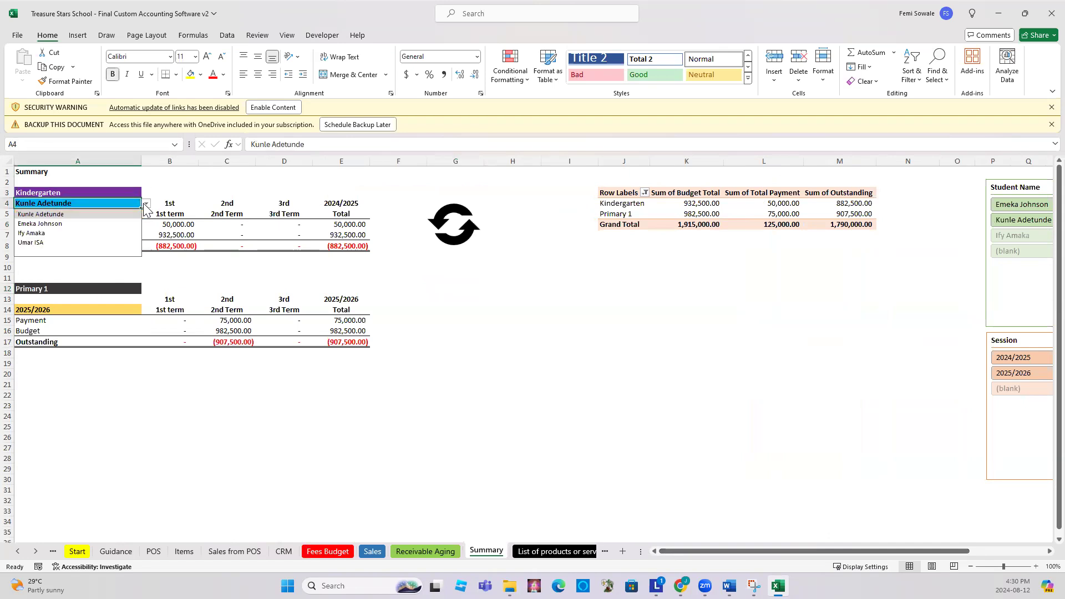
click(79, 233)
click(119, 194)
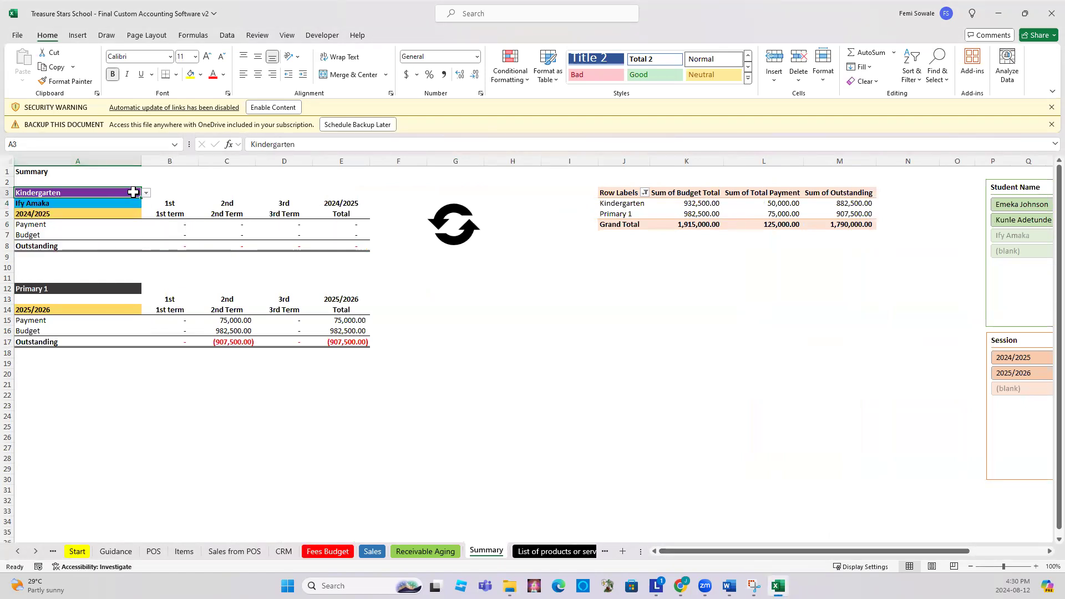
click(145, 193)
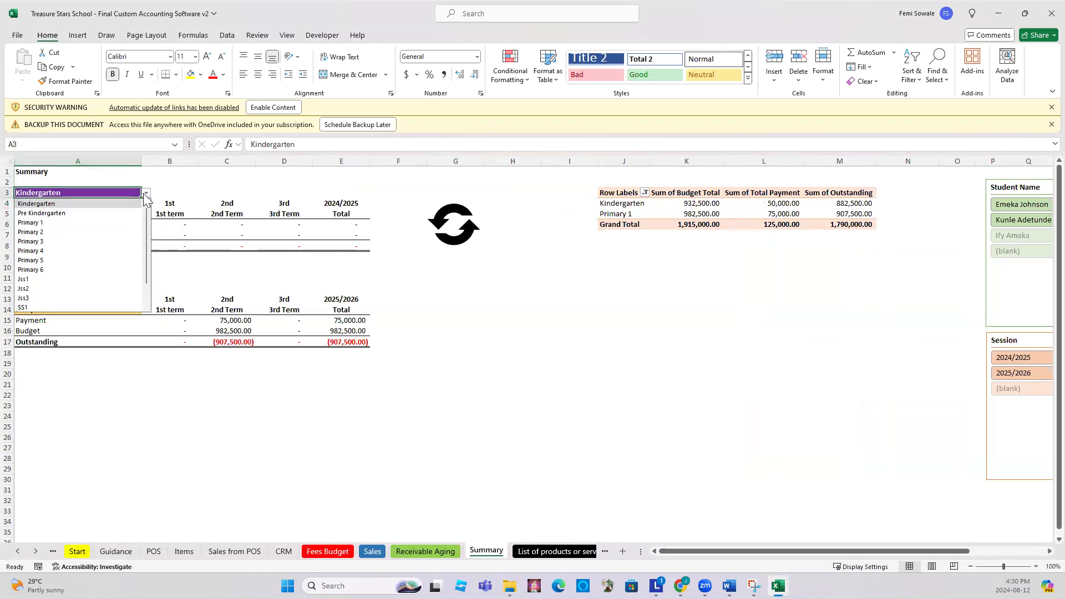
click(92, 242)
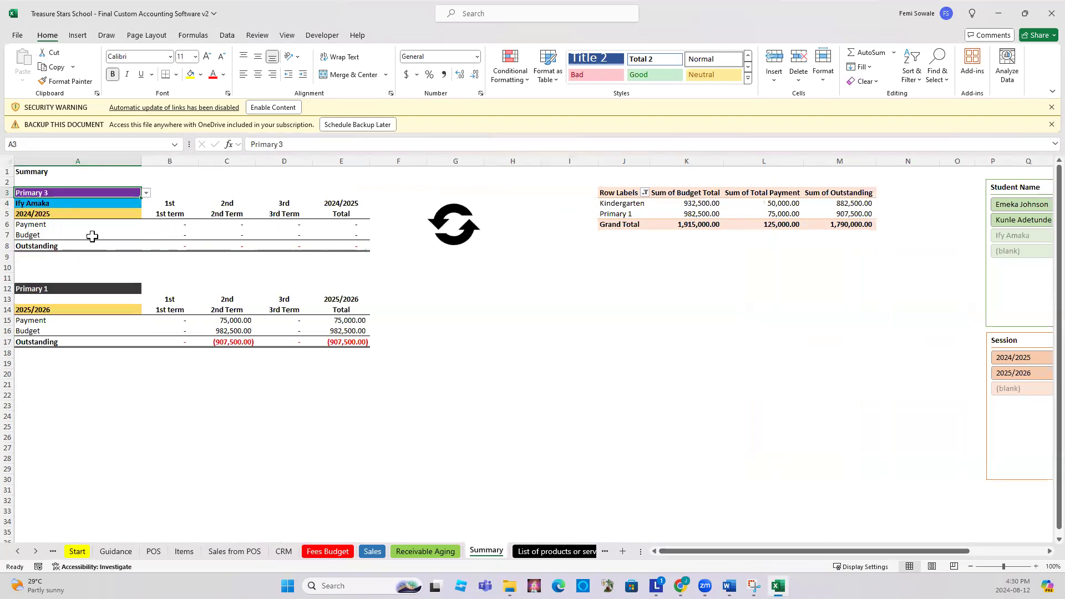
click(78, 213)
click(146, 214)
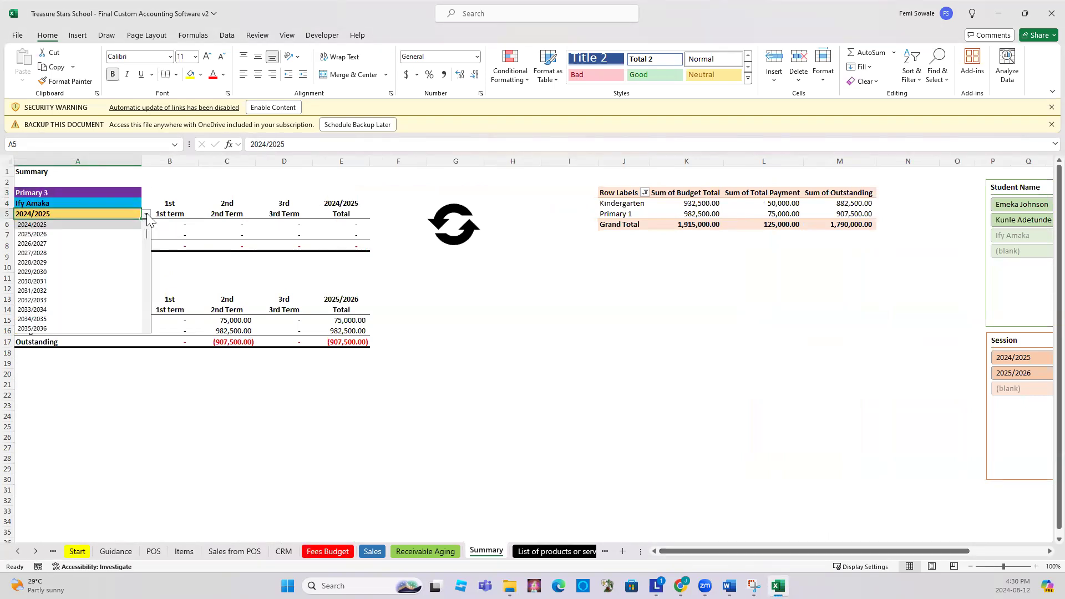
click(108, 234)
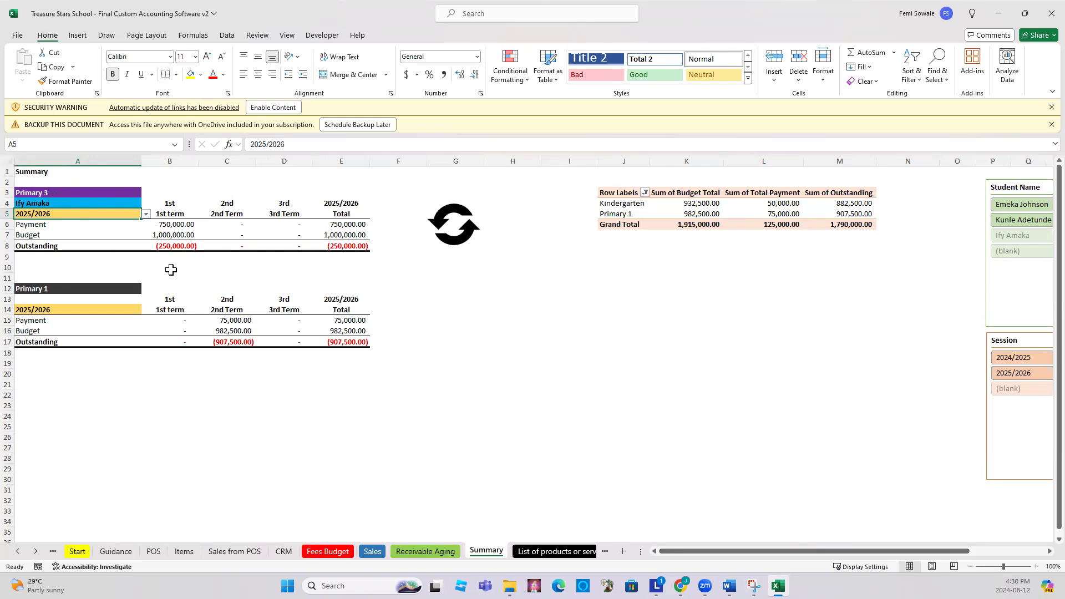
- Set the lower summary table's class to Primary 3
click(49, 291)
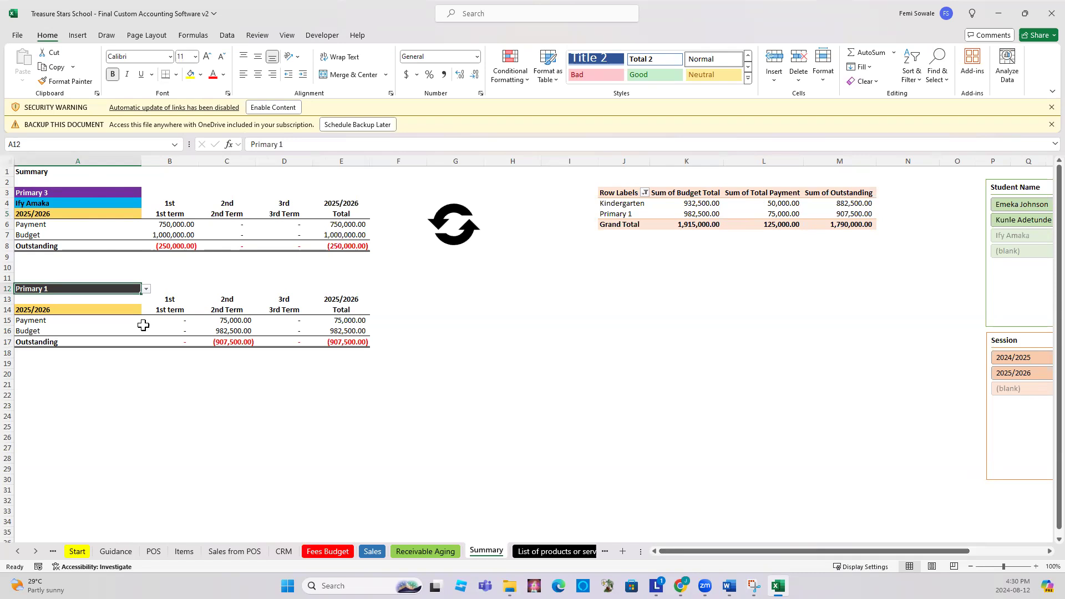
click(147, 289)
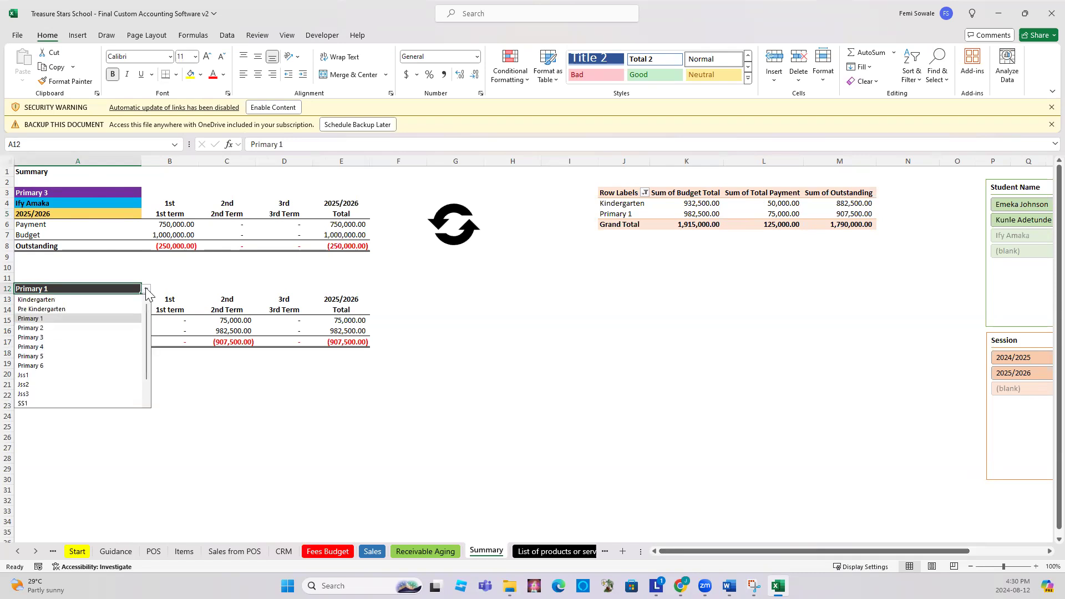
click(59, 337)
click(95, 309)
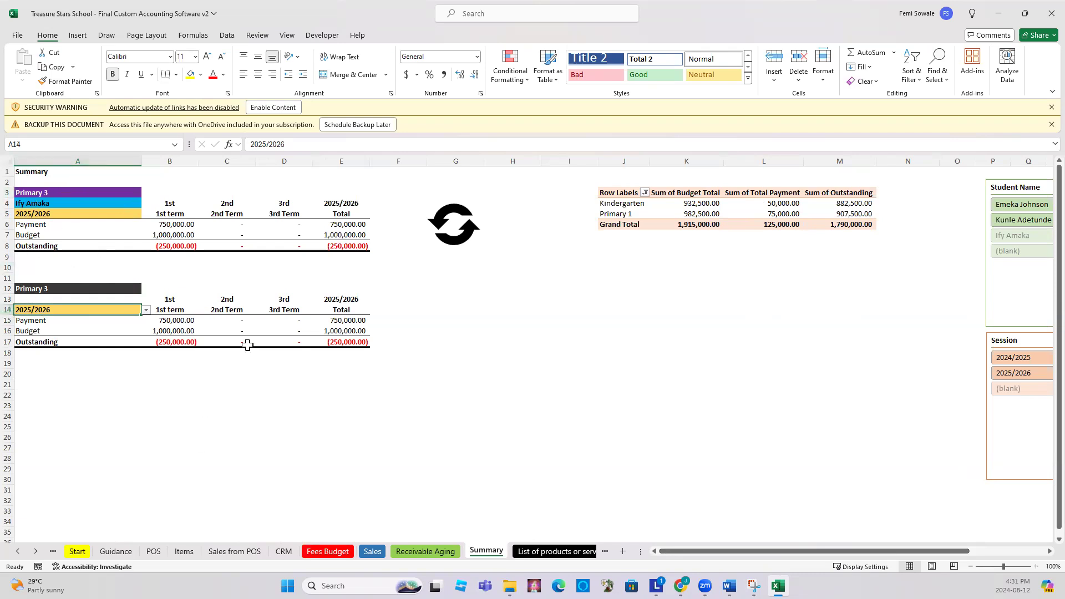
drag(859, 551, 958, 551)
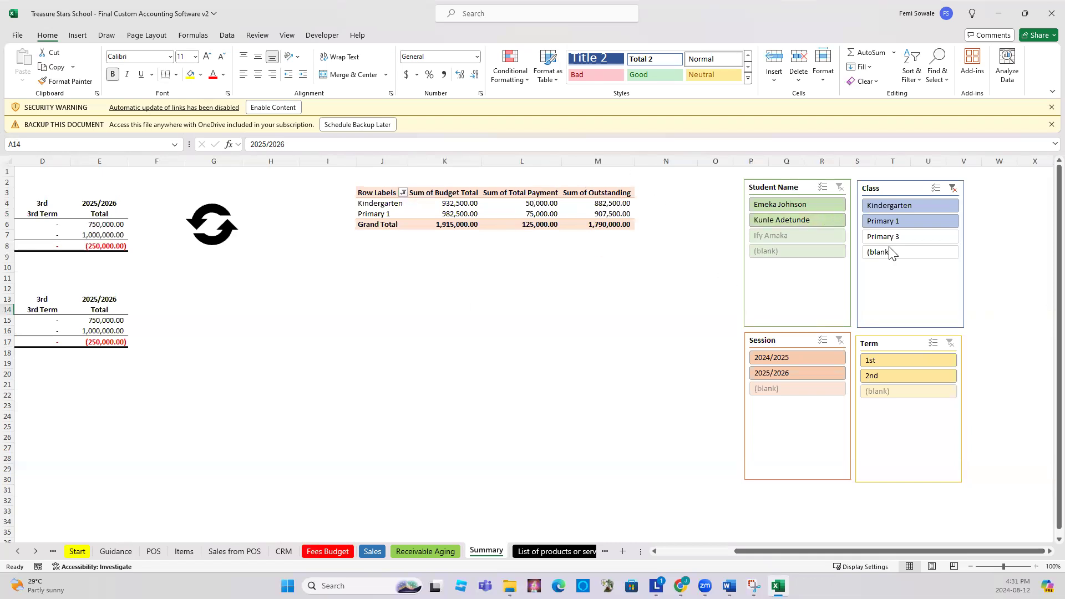
- Try the Primary 1, Kindergarten and Primary 3 student slicer filters, then clear the Student Name and Class filters
click(790, 204)
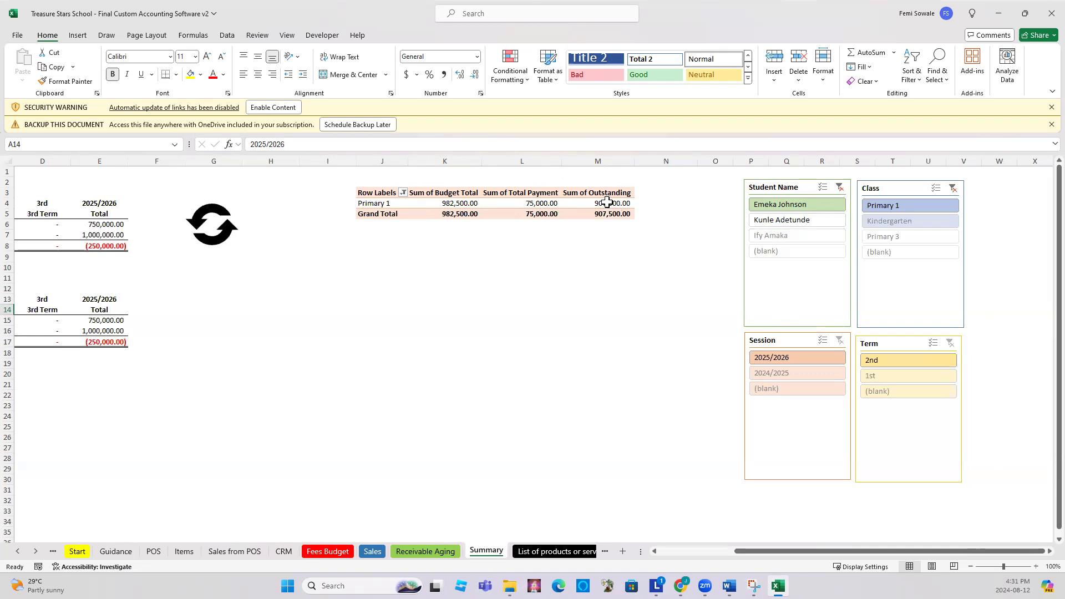
click(782, 222)
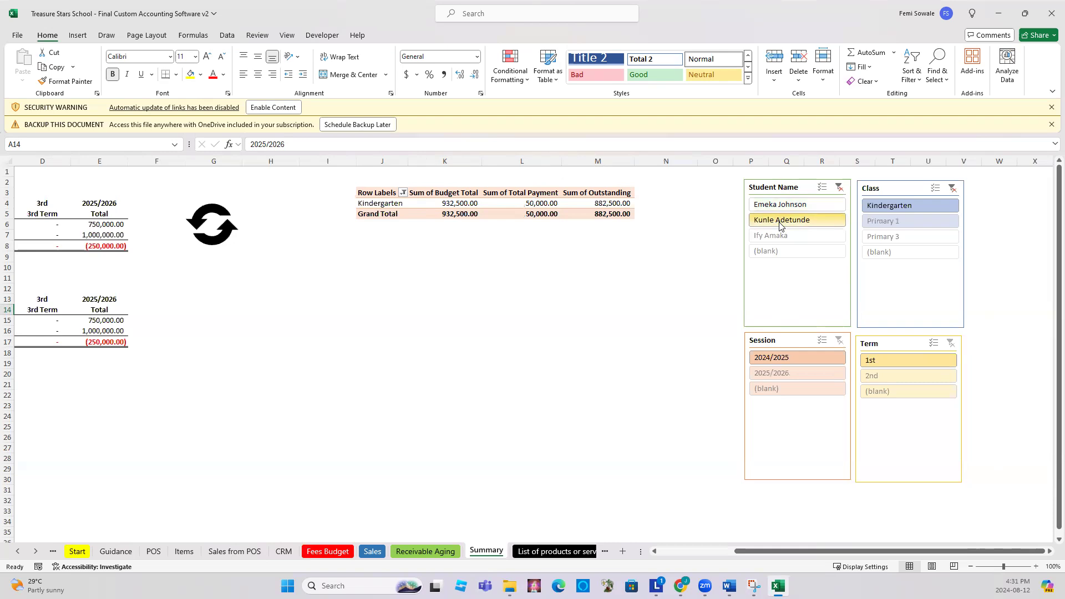
click(839, 189)
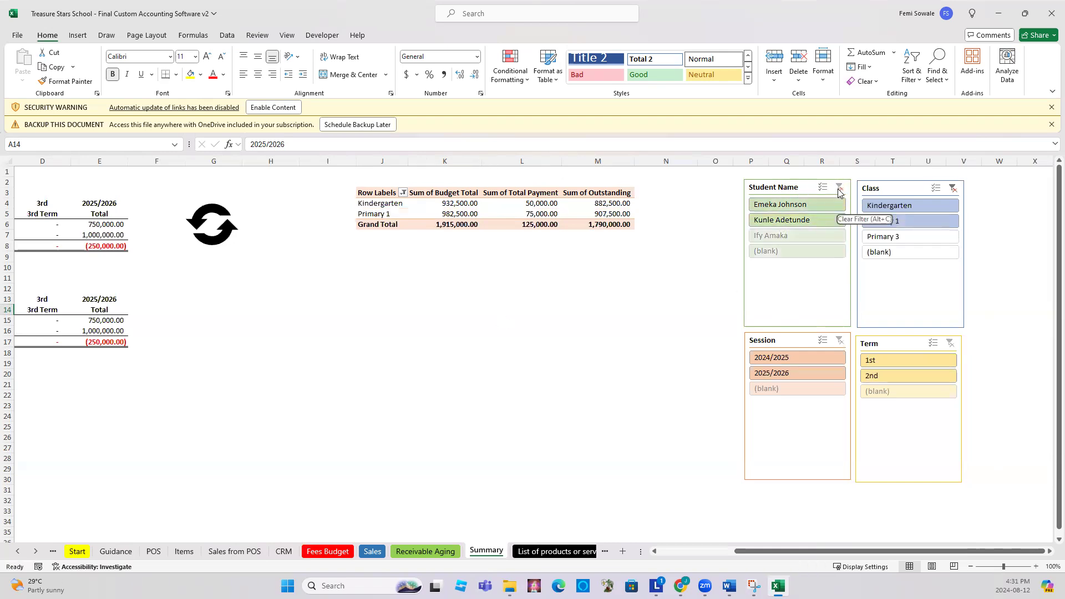
click(952, 189)
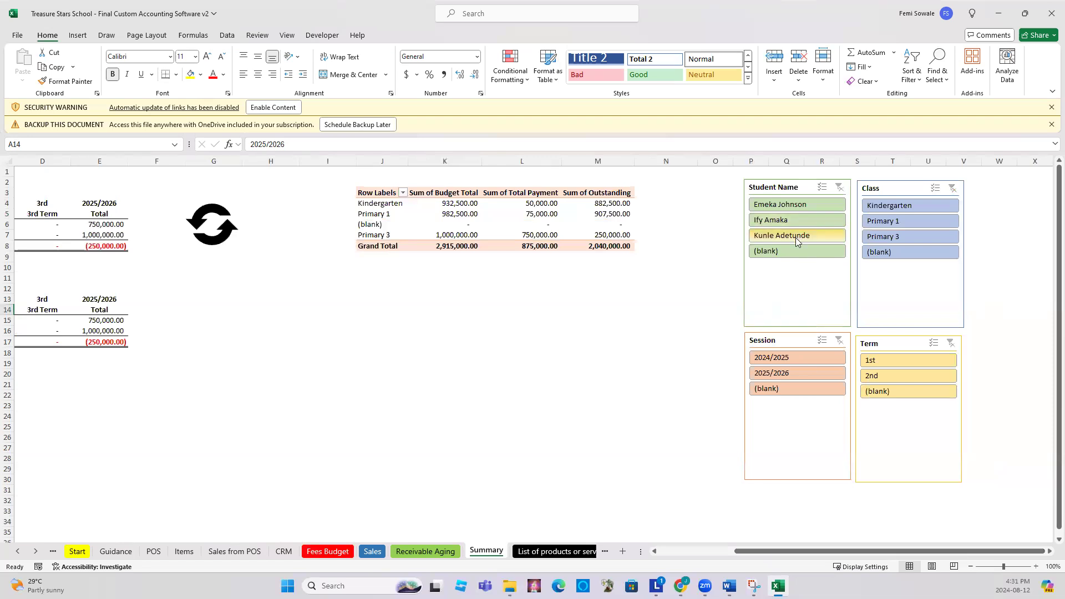
click(782, 219)
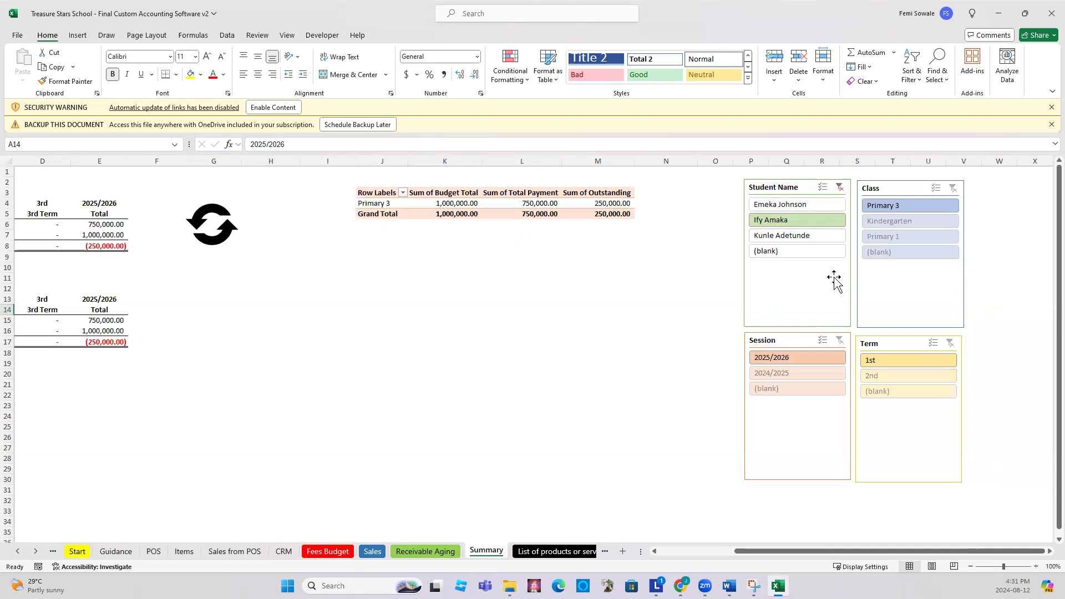
click(840, 187)
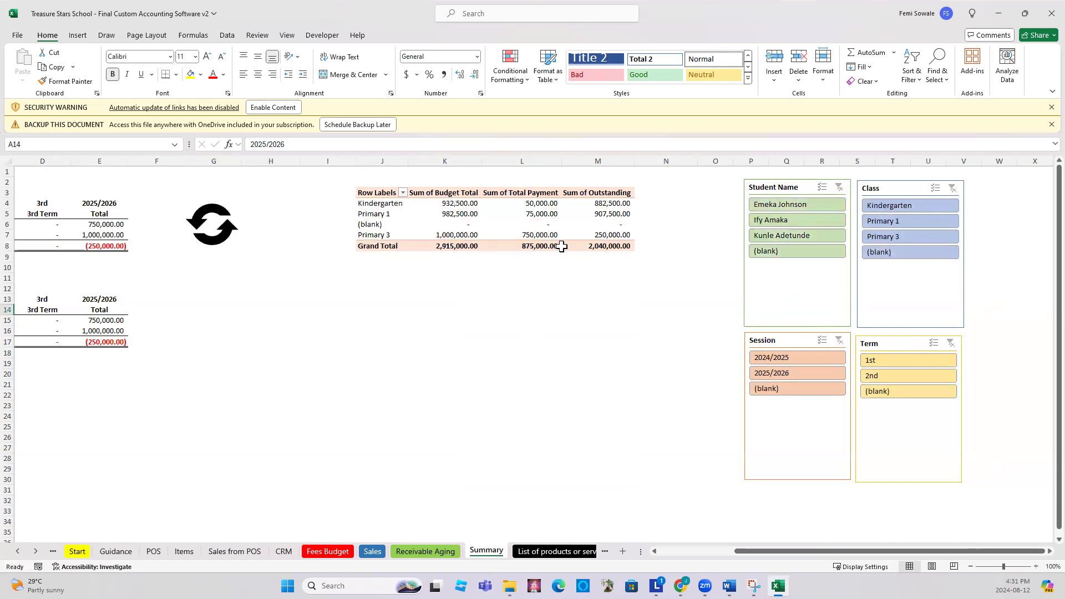
- Filter the pivot to the 1st term and the 2024/2025 session
click(883, 361)
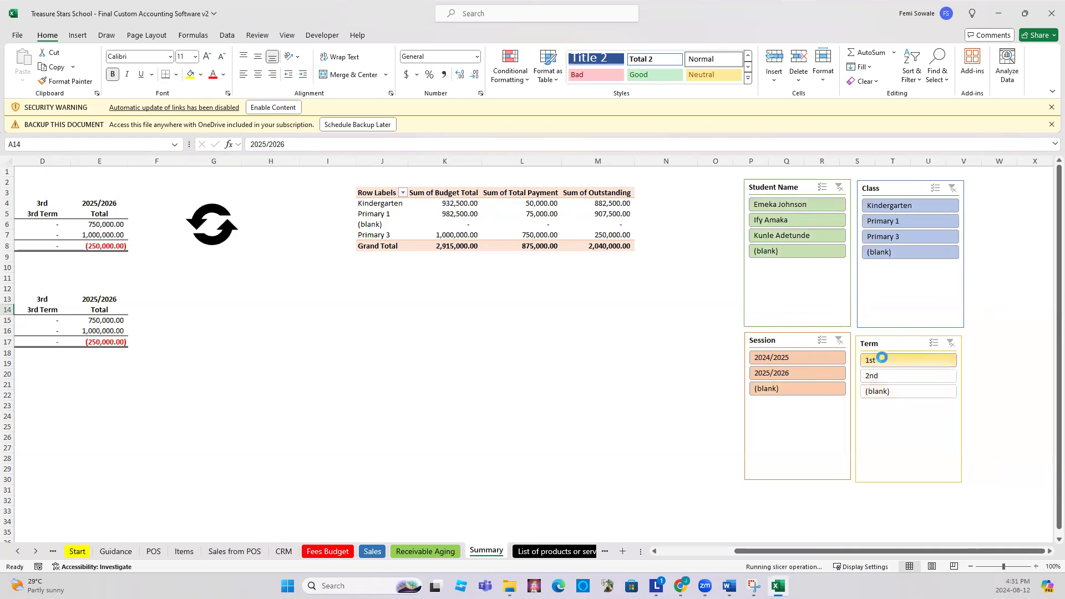
click(803, 358)
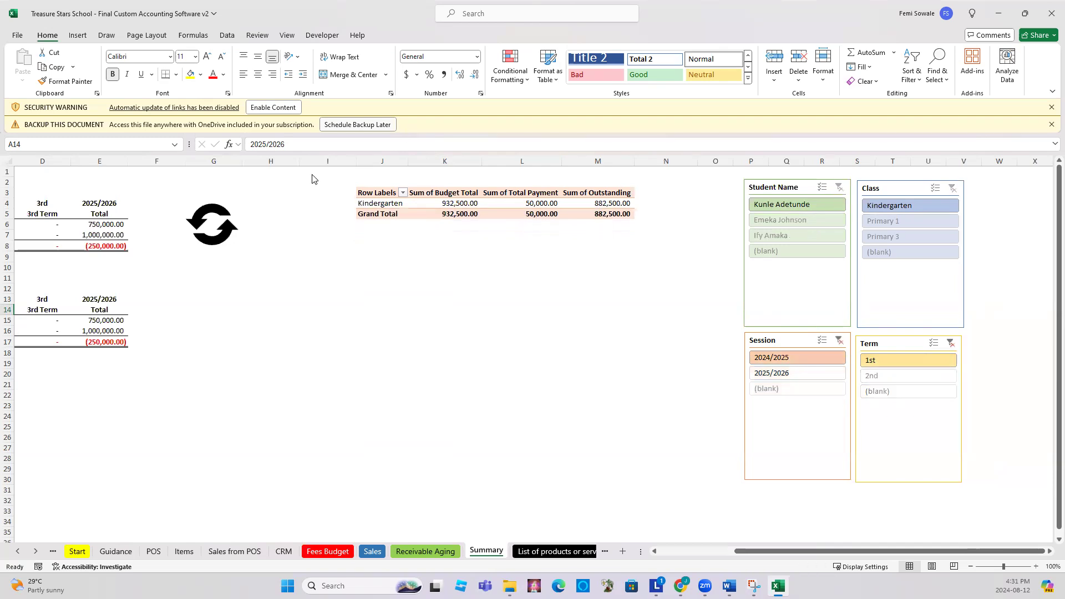
click(582, 257)
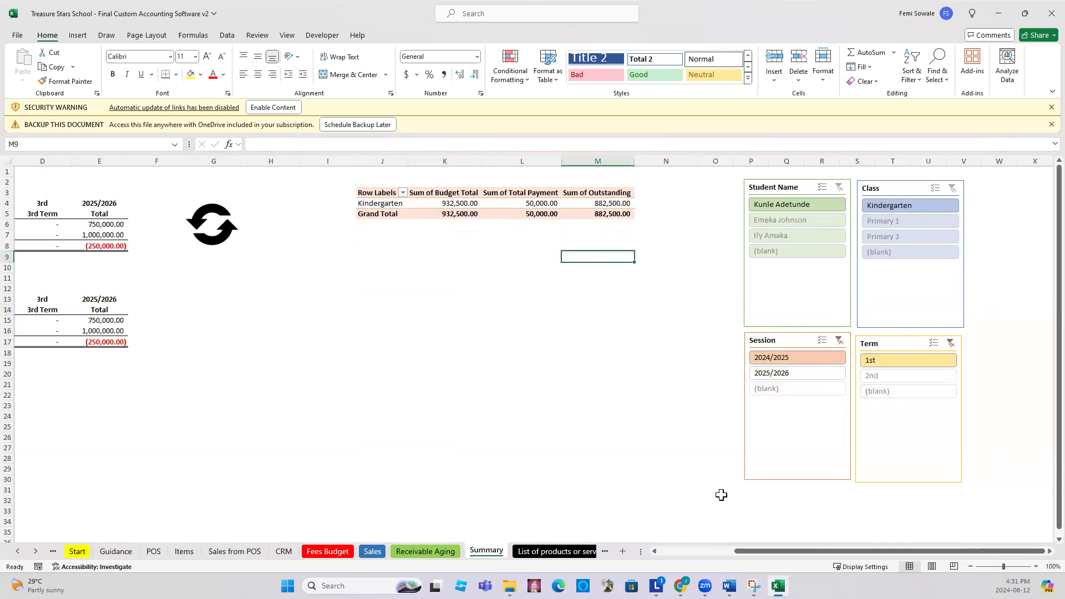
scroll(759, 541, left, 3)
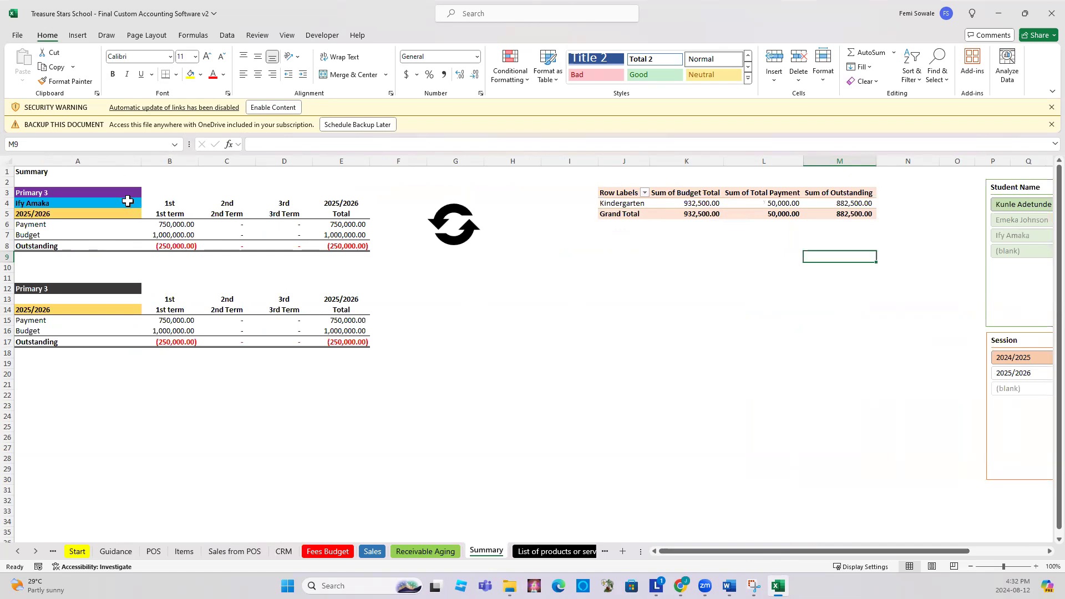
drag(811, 553, 920, 553)
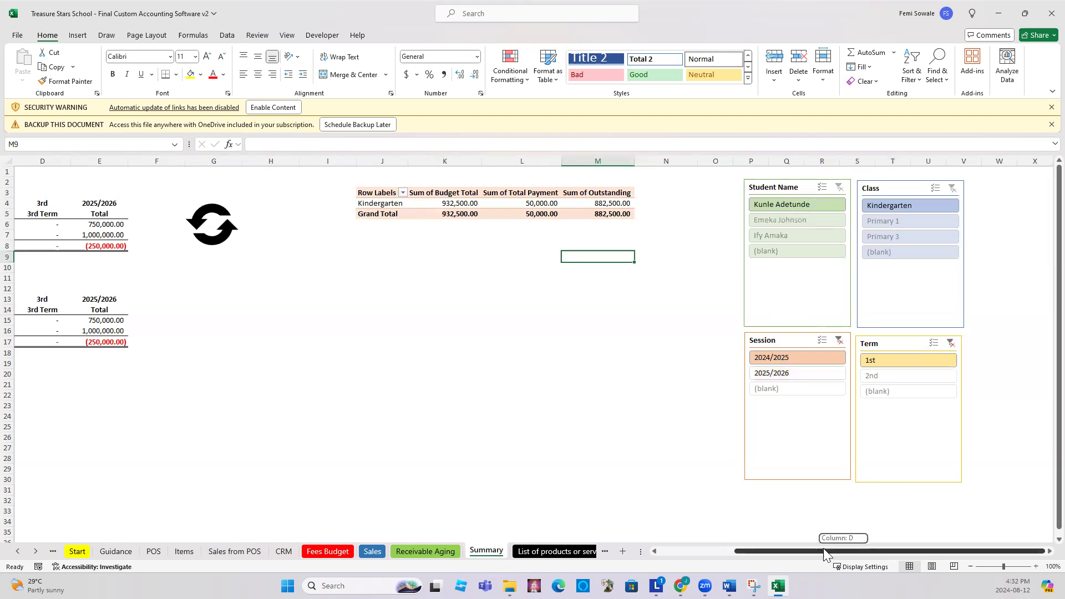
drag(849, 551, 774, 552)
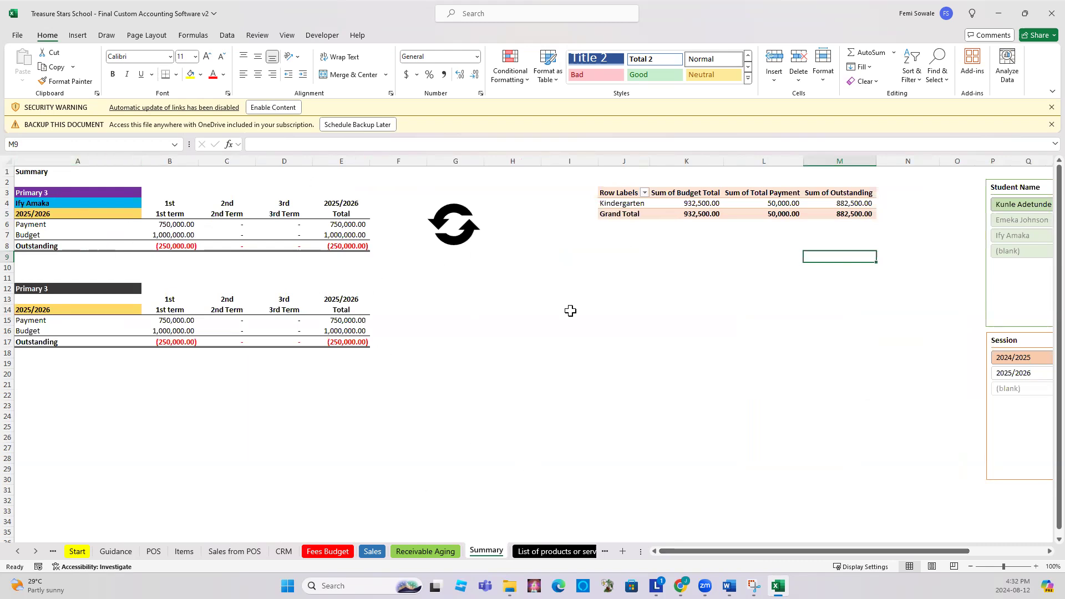
- Look over the Receivable Aging and Sales sheets before returning to the Fees Budget student records
click(428, 552)
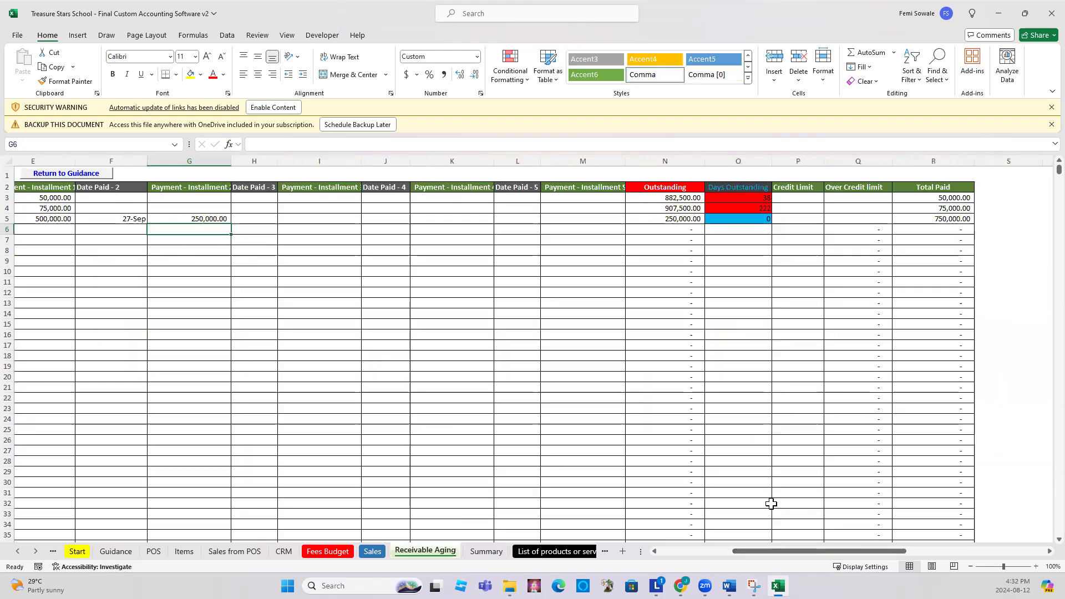
drag(747, 556, 674, 556)
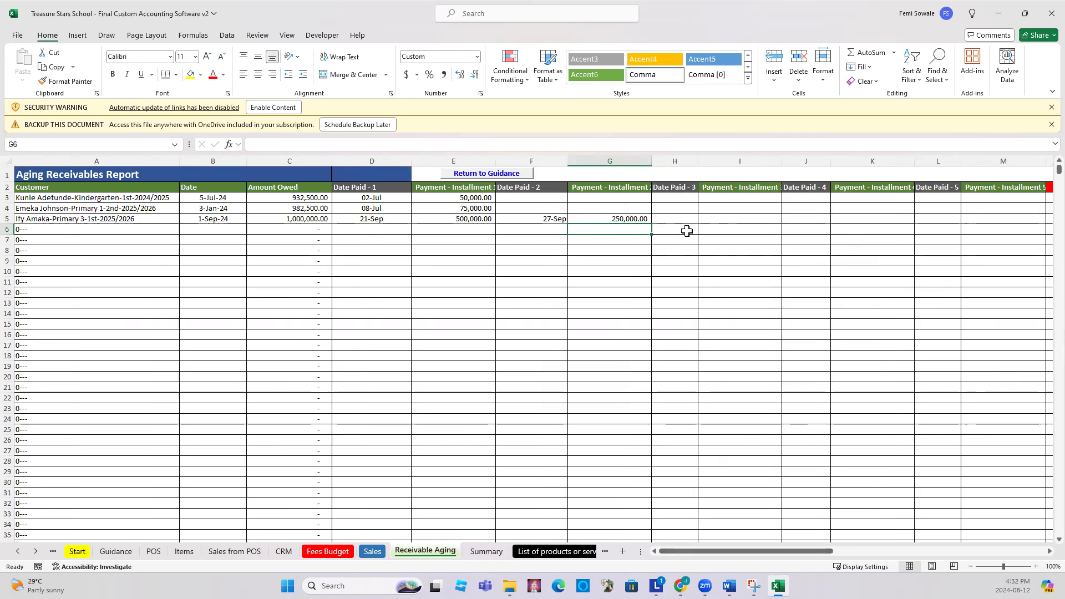
click(378, 555)
mouse_move(824, 553)
mouse_down()
mouse_move(688, 556)
mouse_move(833, 559)
mouse_up()
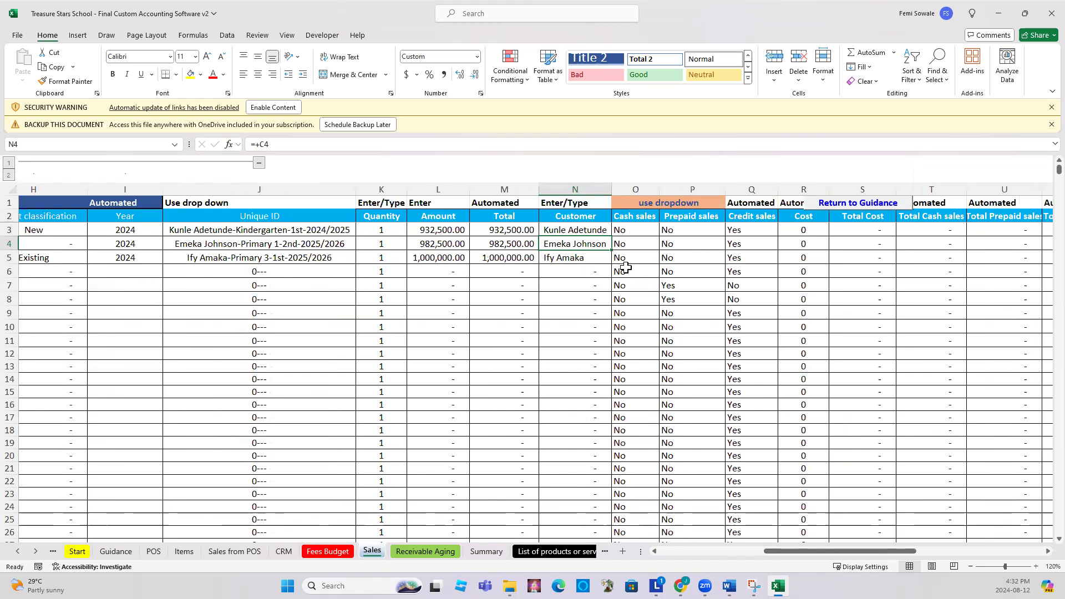
drag(786, 554, 71, 315)
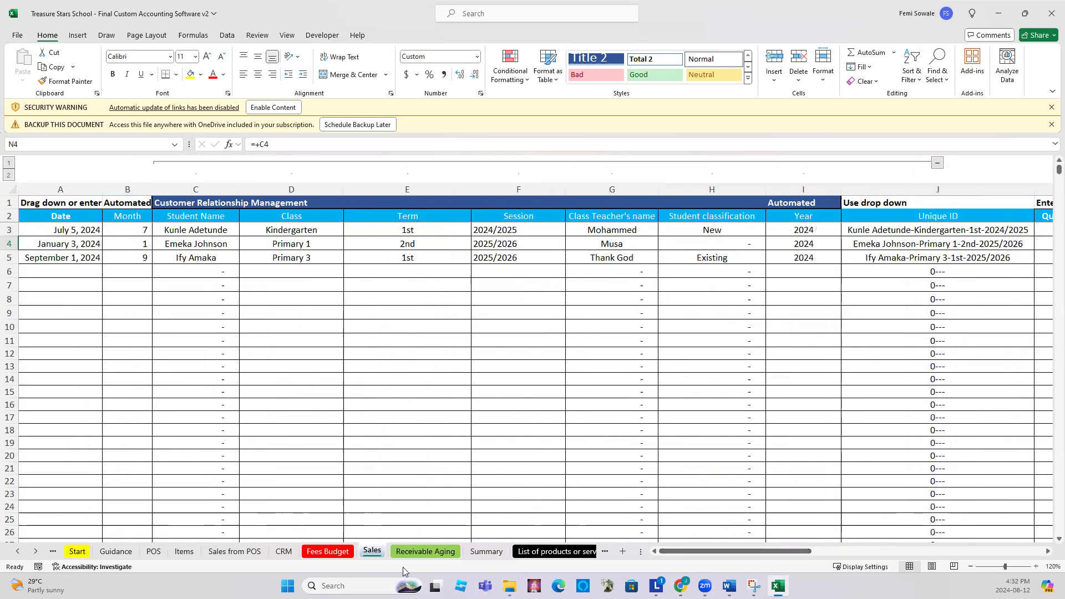
click(309, 551)
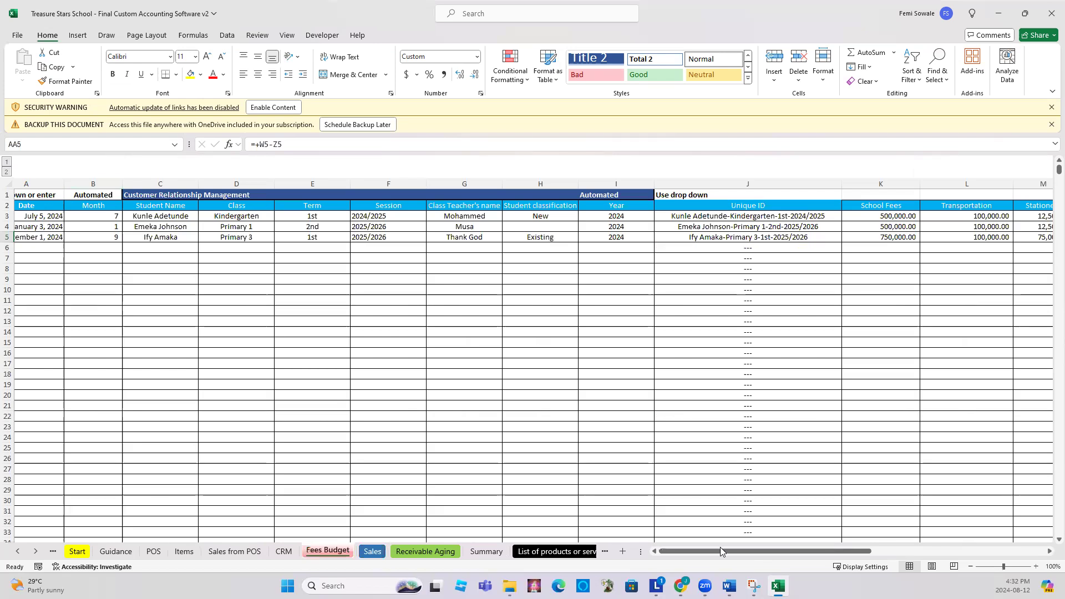
- Extend the dates so A6 reads September 2, 2024, and choose the new student's name
drag(698, 556, 688, 554)
click(77, 239)
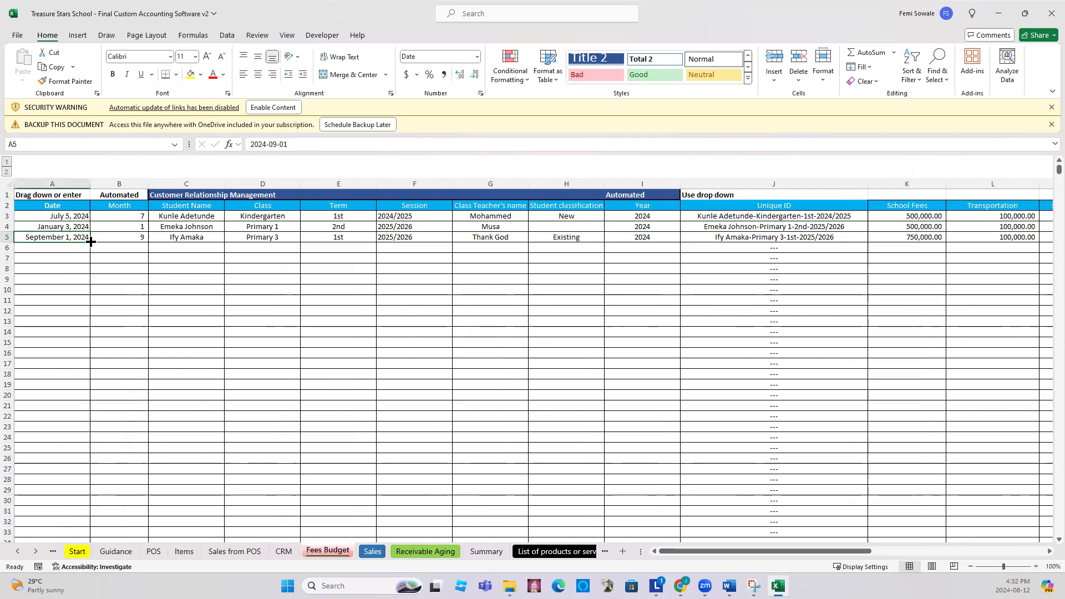
drag(90, 243, 83, 248)
click(72, 246)
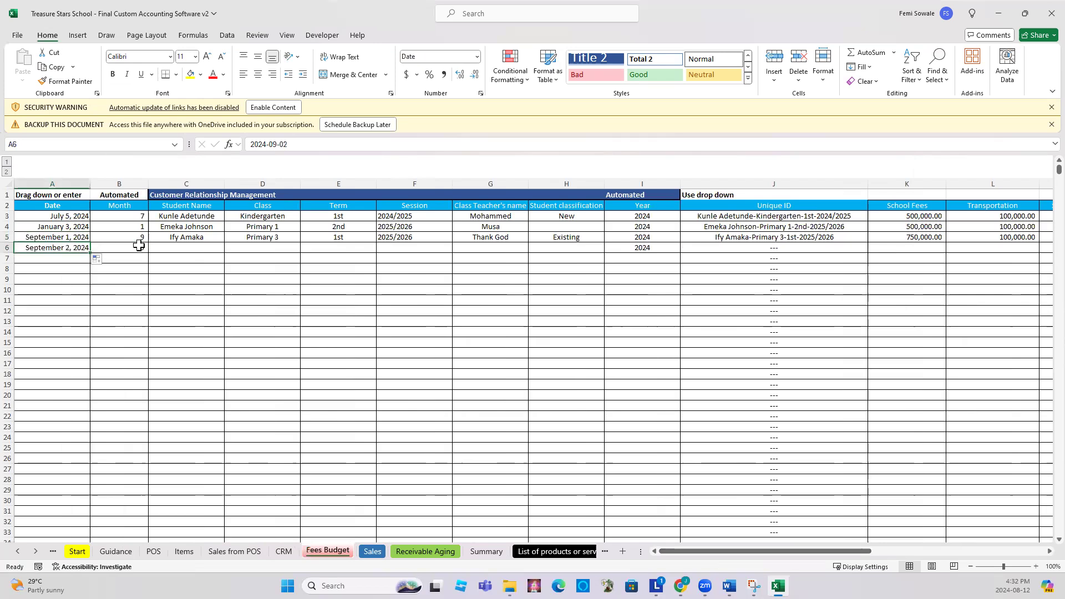
click(187, 246)
click(229, 248)
click(191, 287)
- Set row 6's class to Primary 2, term to 1st and session to 2025/2026
click(287, 248)
click(305, 249)
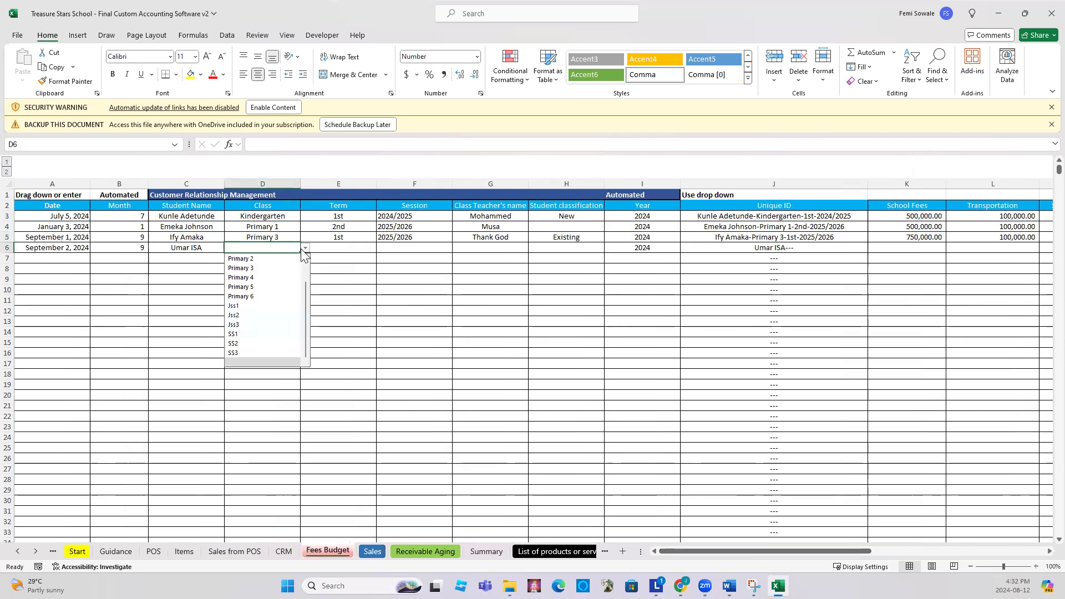
drag(303, 294, 306, 256)
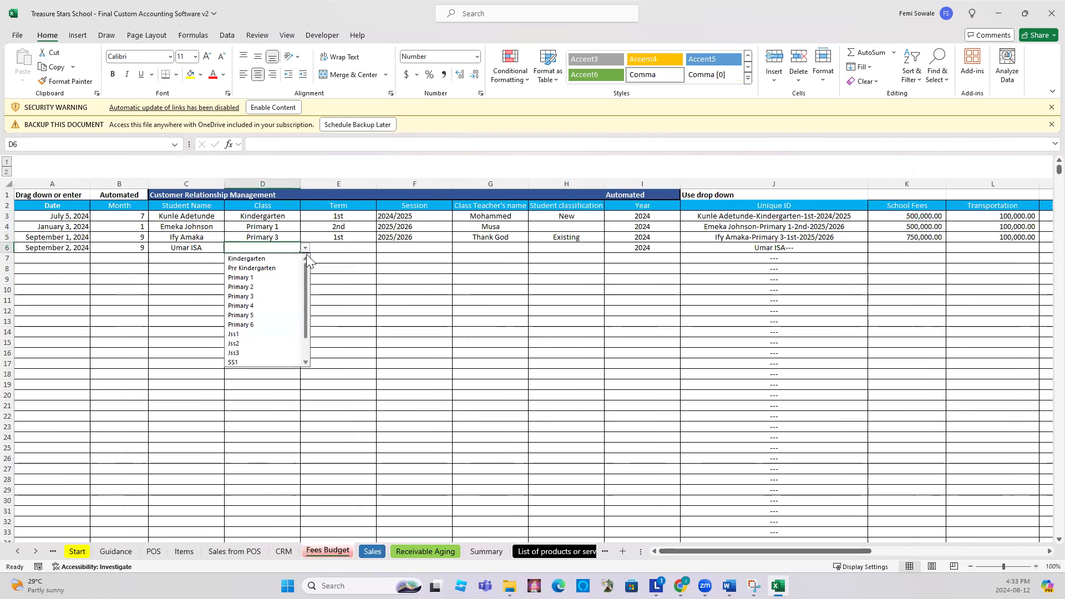
click(262, 287)
click(364, 248)
click(382, 249)
click(437, 247)
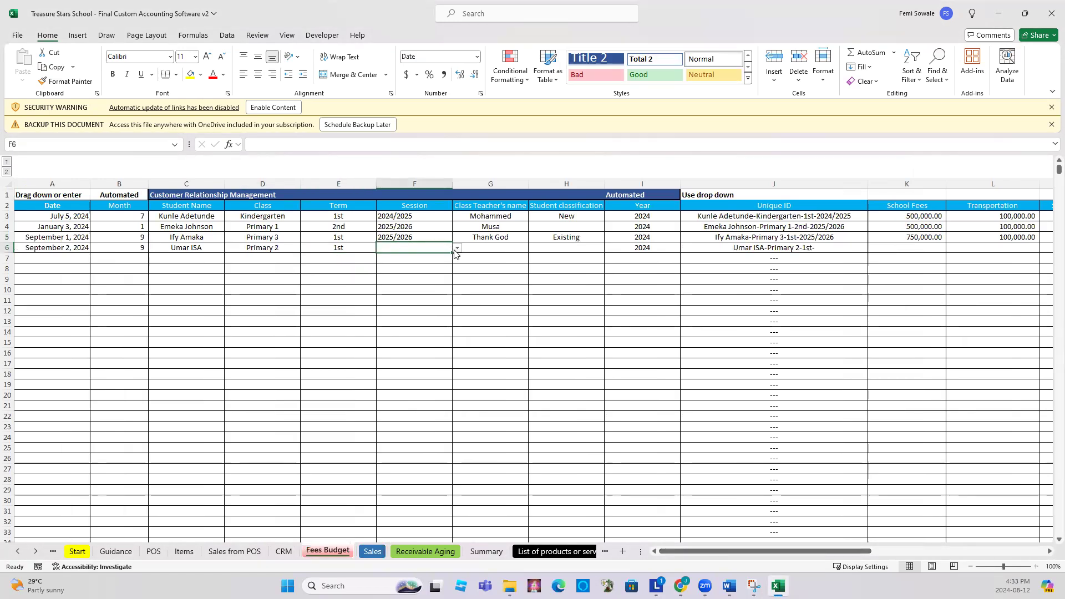
click(457, 249)
drag(458, 353, 454, 267)
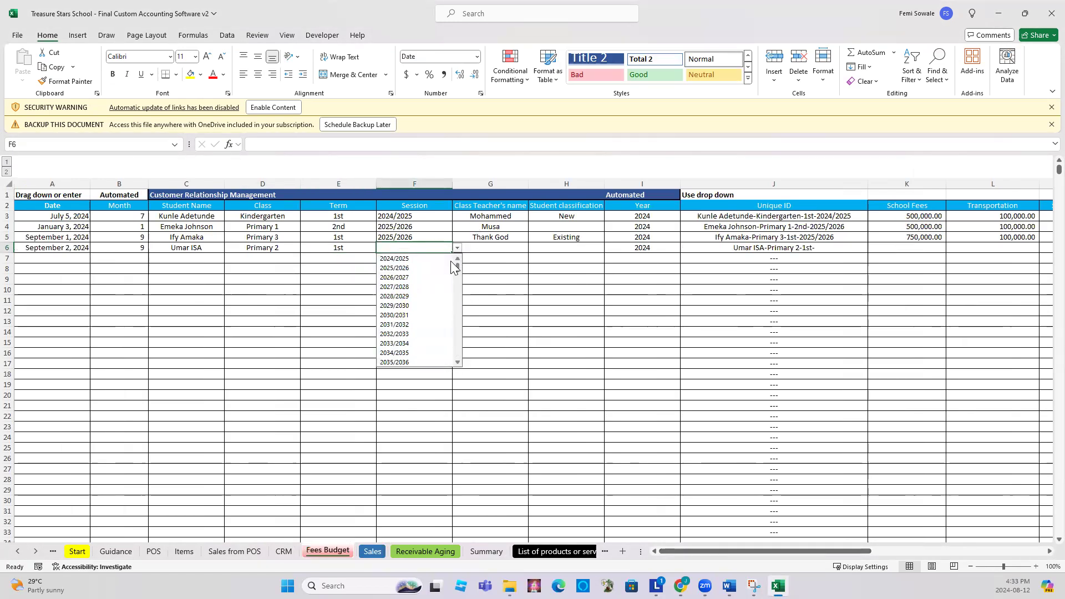
click(409, 270)
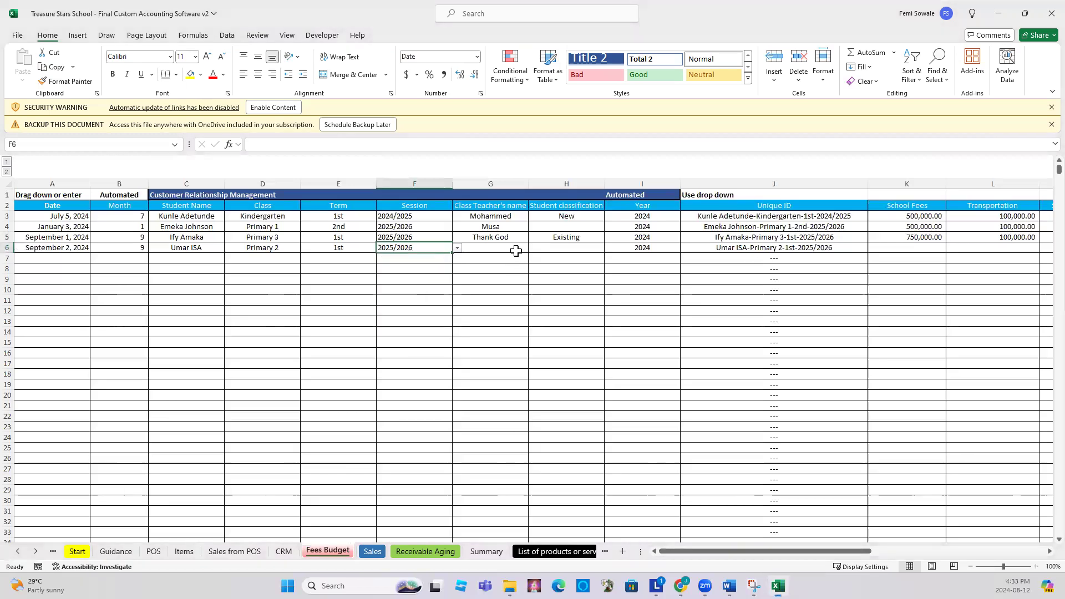
- Choose the class teacher for row 6 and classify the student as New
click(516, 250)
click(534, 248)
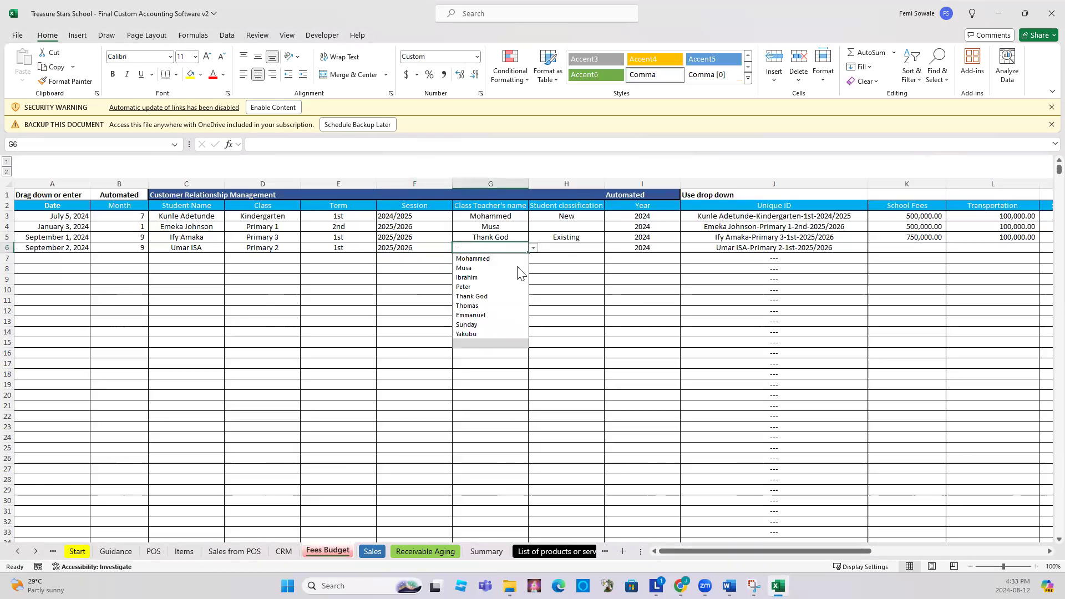
click(474, 278)
click(574, 246)
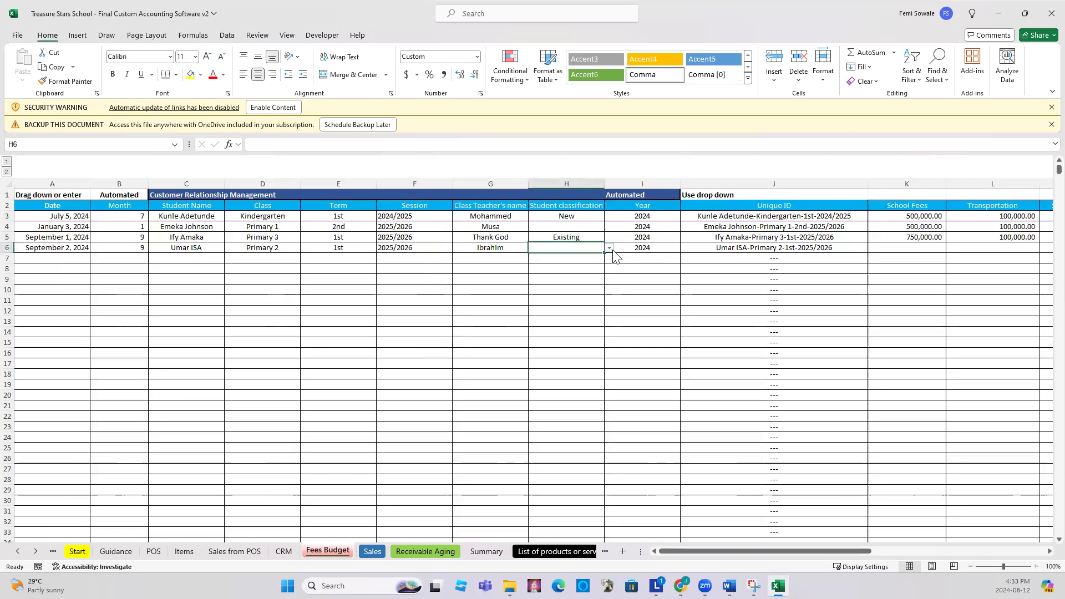
click(610, 248)
click(593, 258)
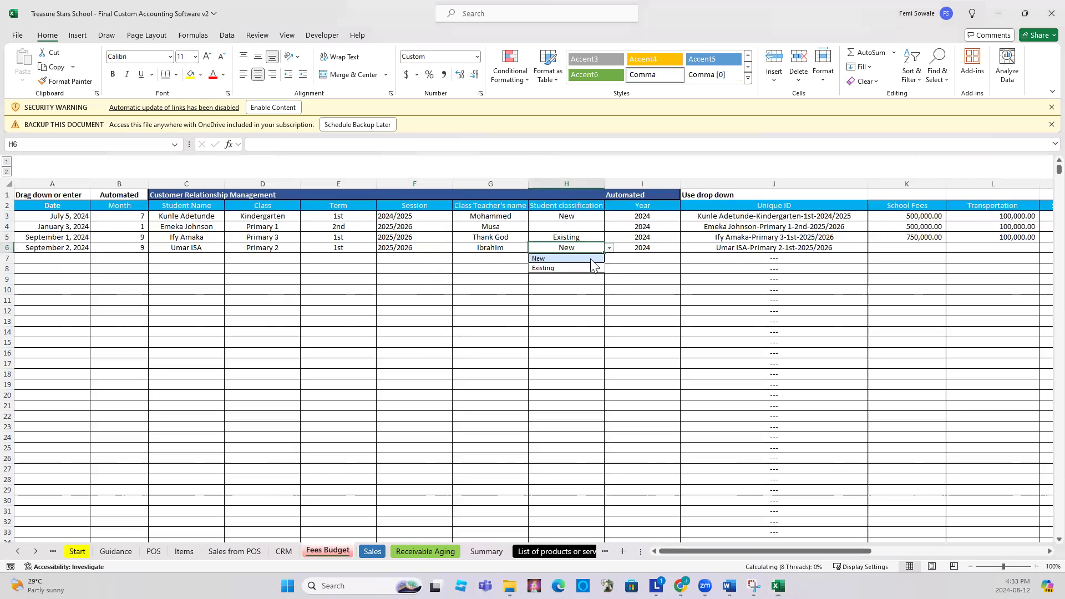
click(918, 249)
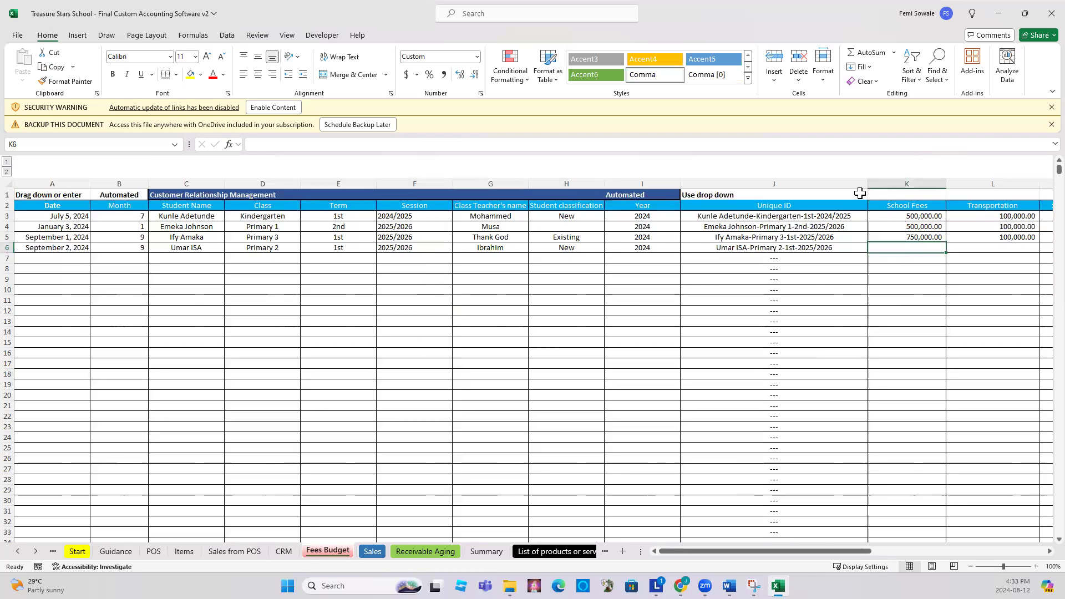
click(919, 237)
- Copy the 750,000 school fees into K6 and the 100,000 transportation fee into L6
key(ctrl+c)
click(924, 248)
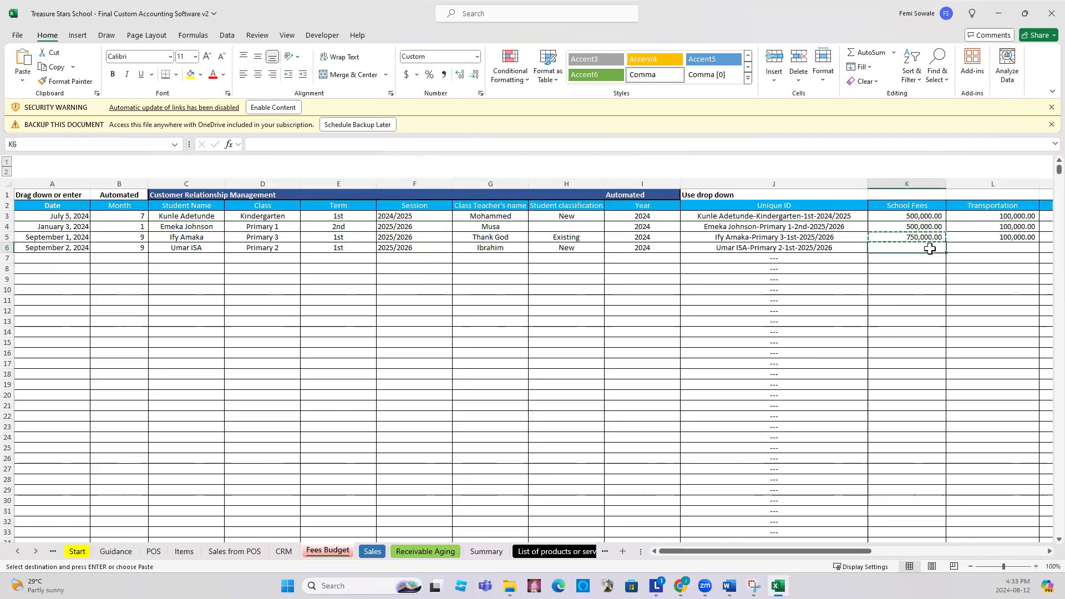
key(ctrl+v)
click(1015, 240)
drag(1040, 242, 1039, 255)
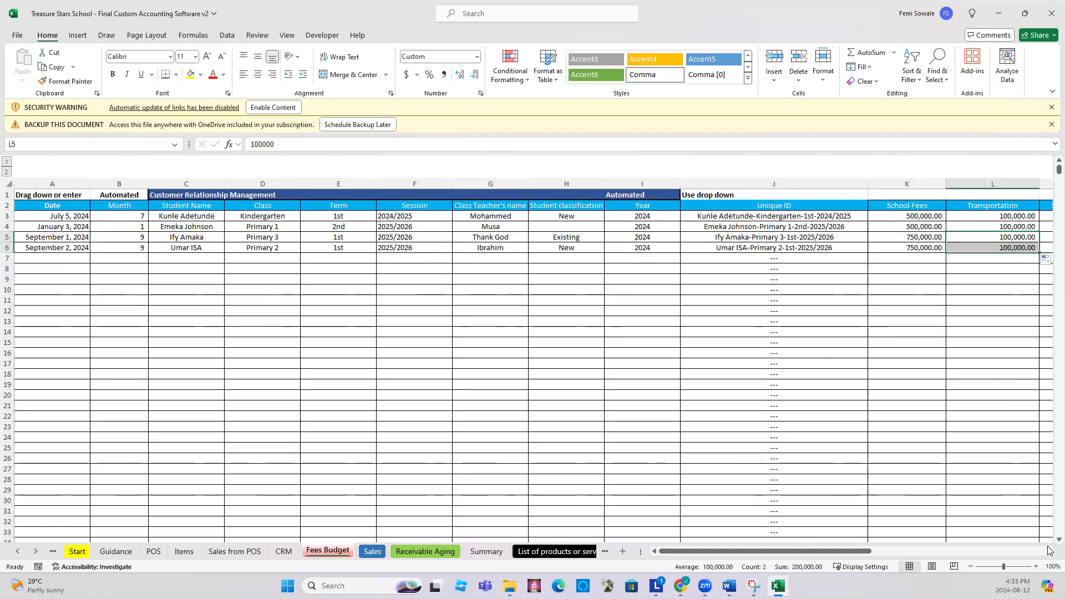
- Fill the stationery-through-excursion fees into row 6 with a 50,000 uniforms fee, totalling 1,075,000.00
scroll(1049, 554, right, 5)
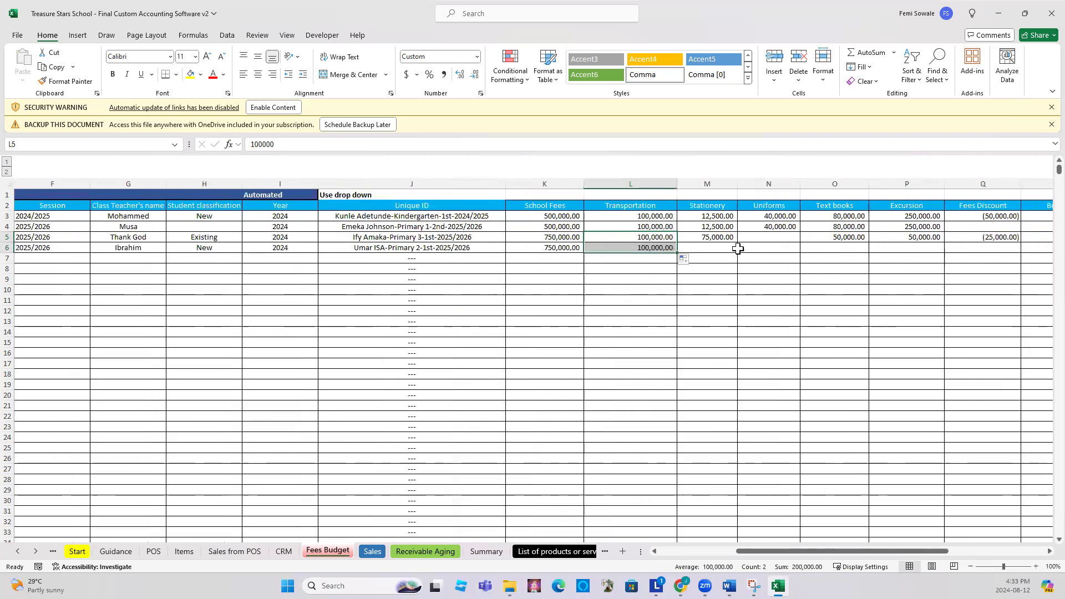
drag(721, 238, 946, 255)
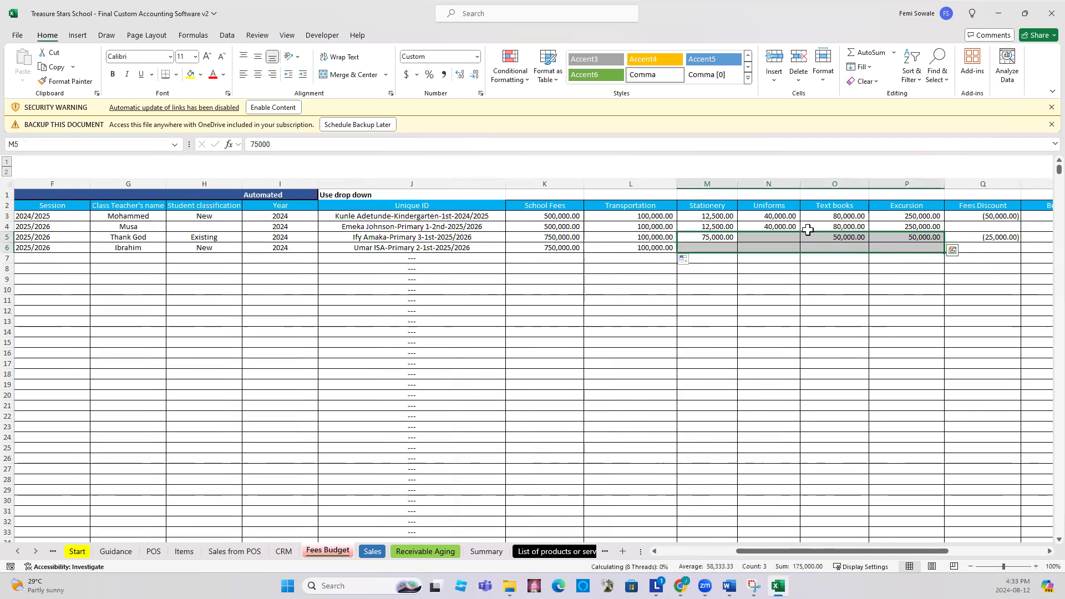
click(788, 249)
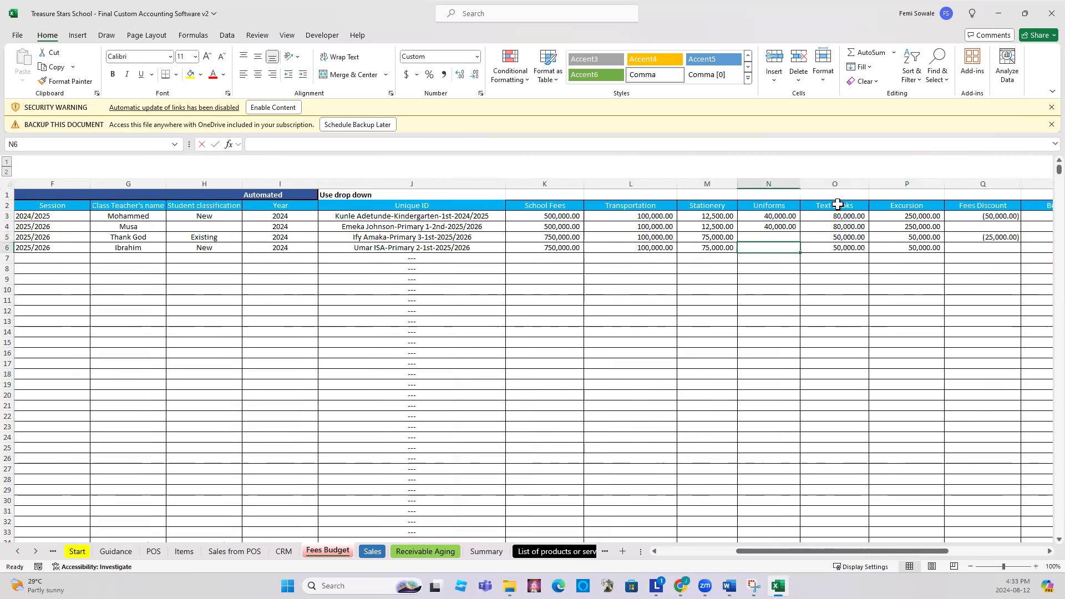
text(50000)
key(Return)
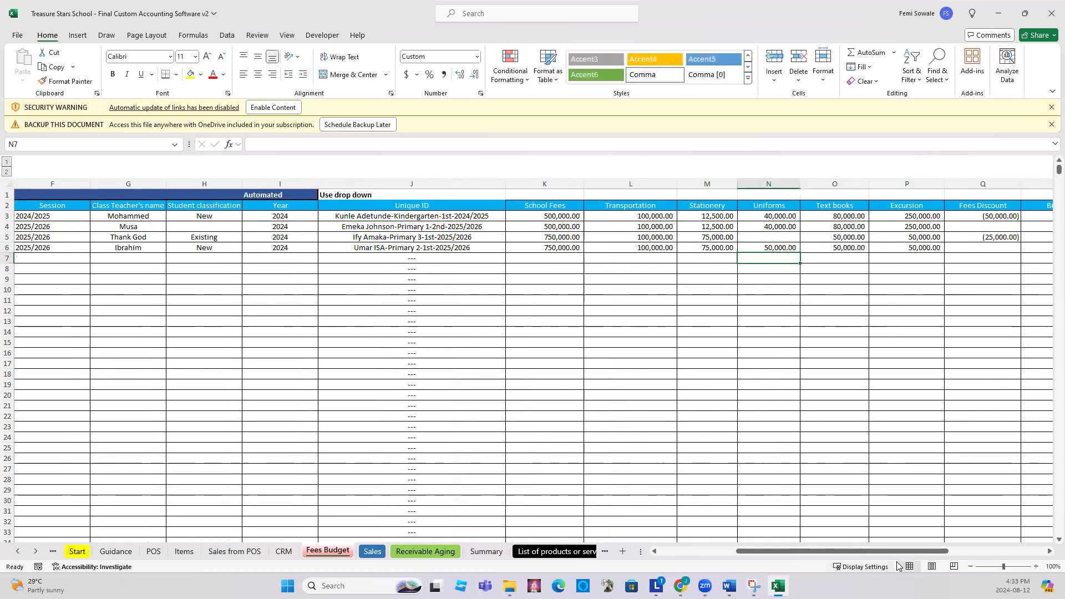
drag(913, 551, 999, 552)
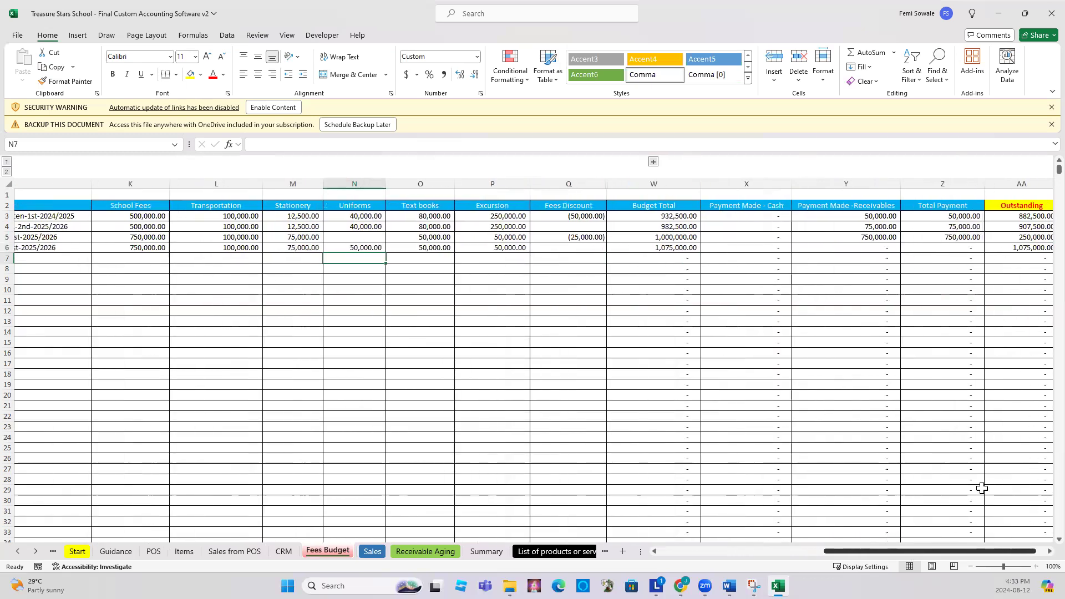
click(677, 248)
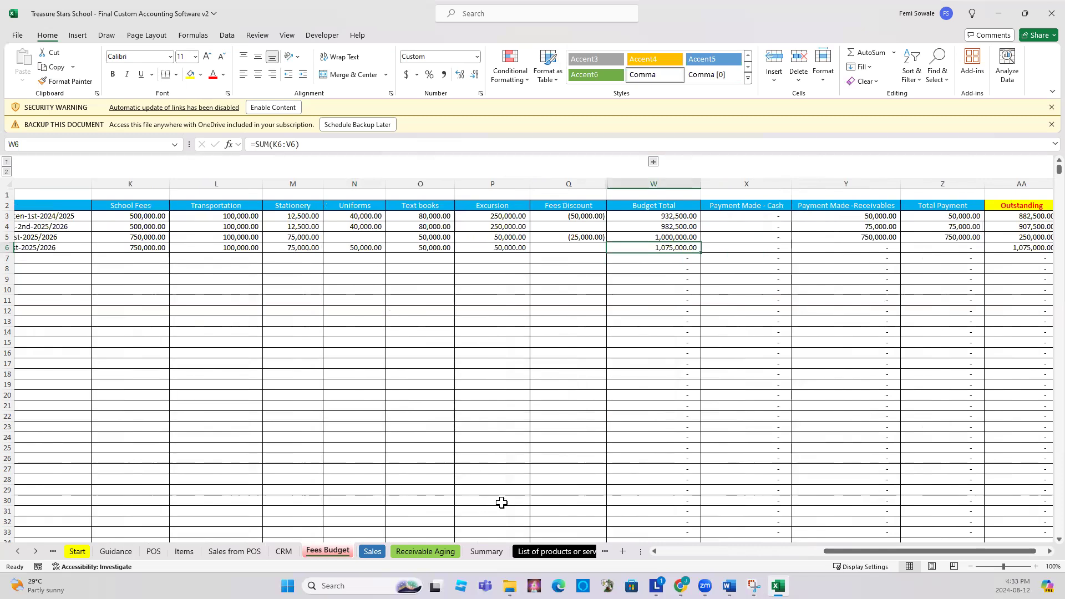
click(372, 551)
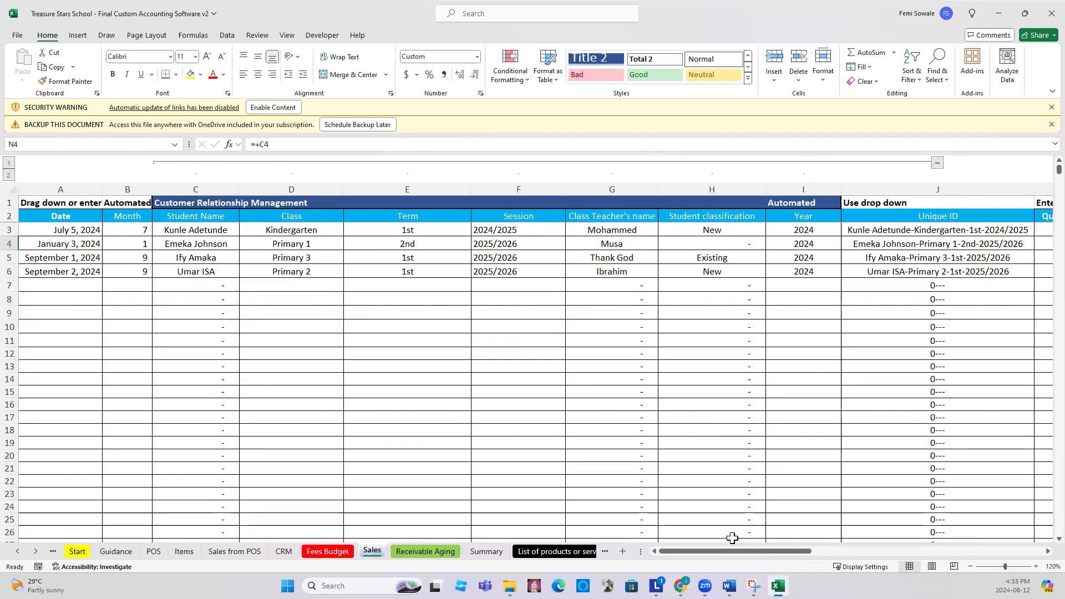
- Set the new student's cash sales cell O6 to Yes on the Sales sheet
drag(738, 546, 832, 552)
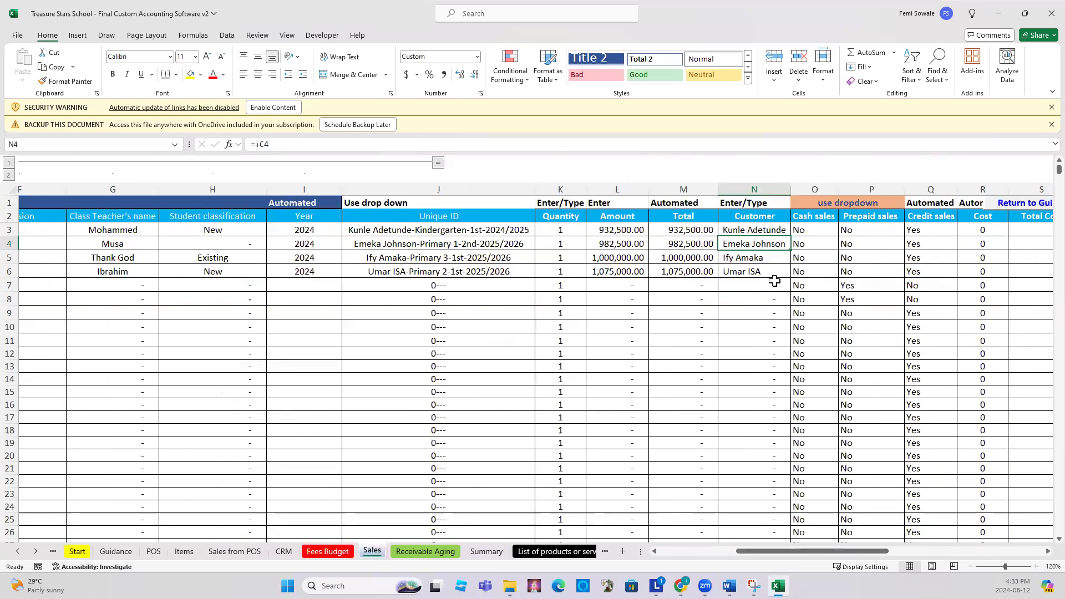
click(813, 269)
click(844, 273)
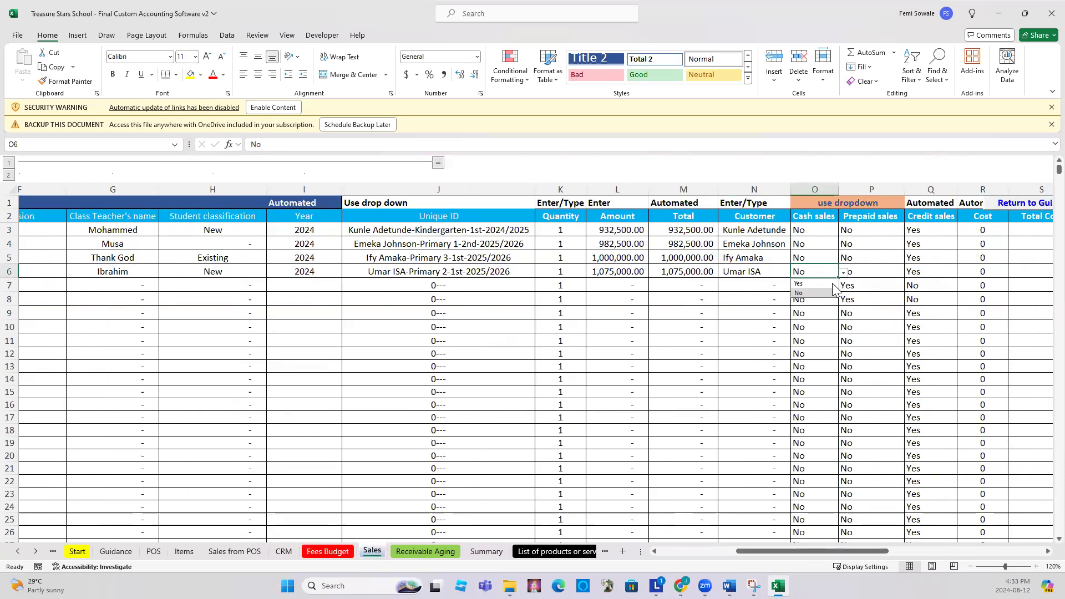
click(832, 285)
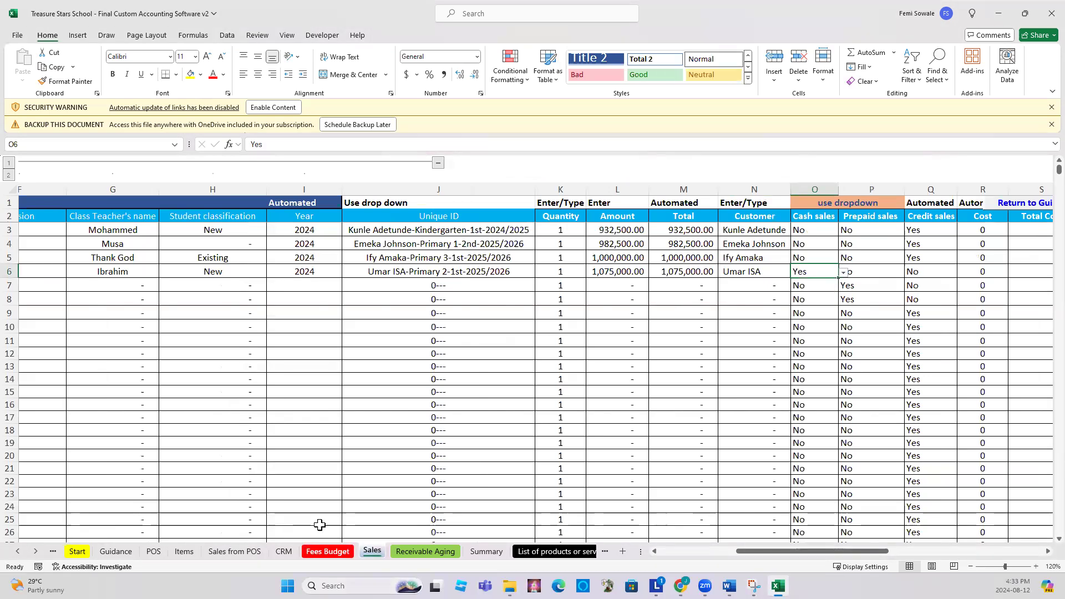
click(424, 548)
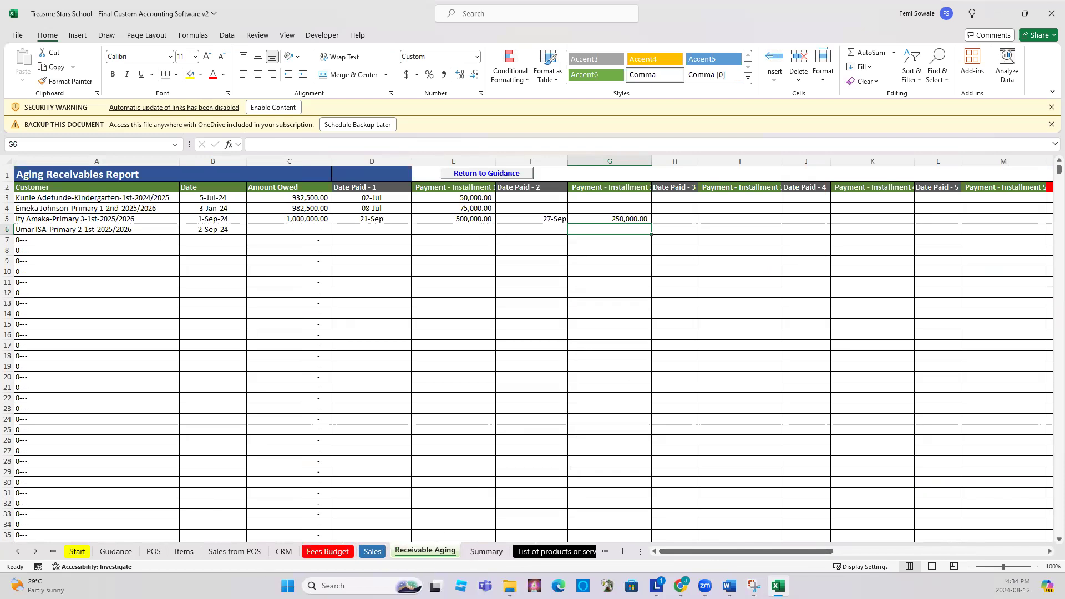
- Check on the Fees Budget sheet that AA6 shows nothing outstanding for the new student
click(329, 552)
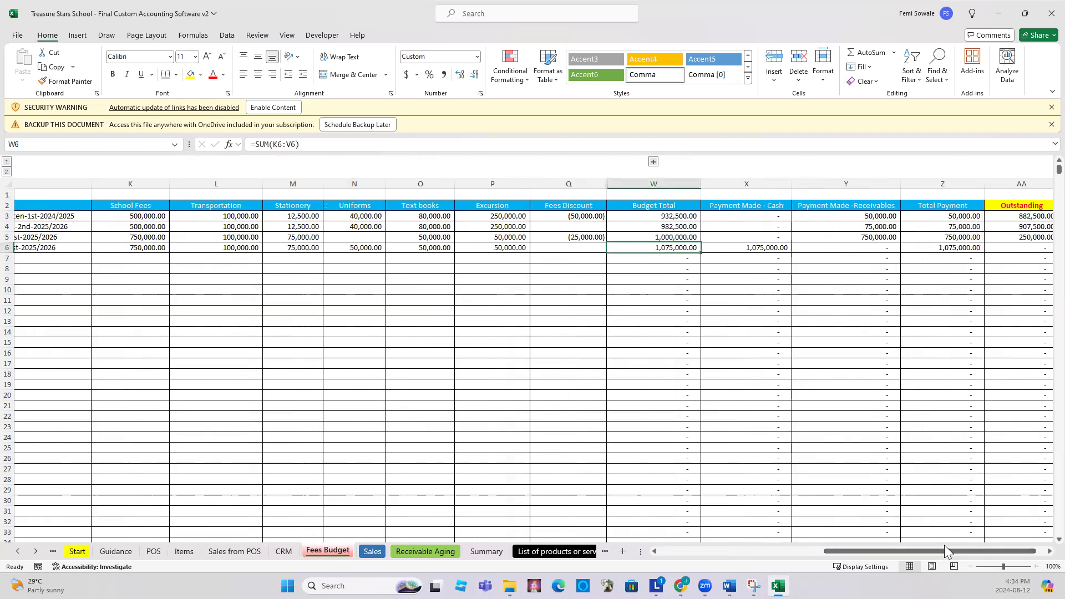
drag(1036, 559, 1045, 556)
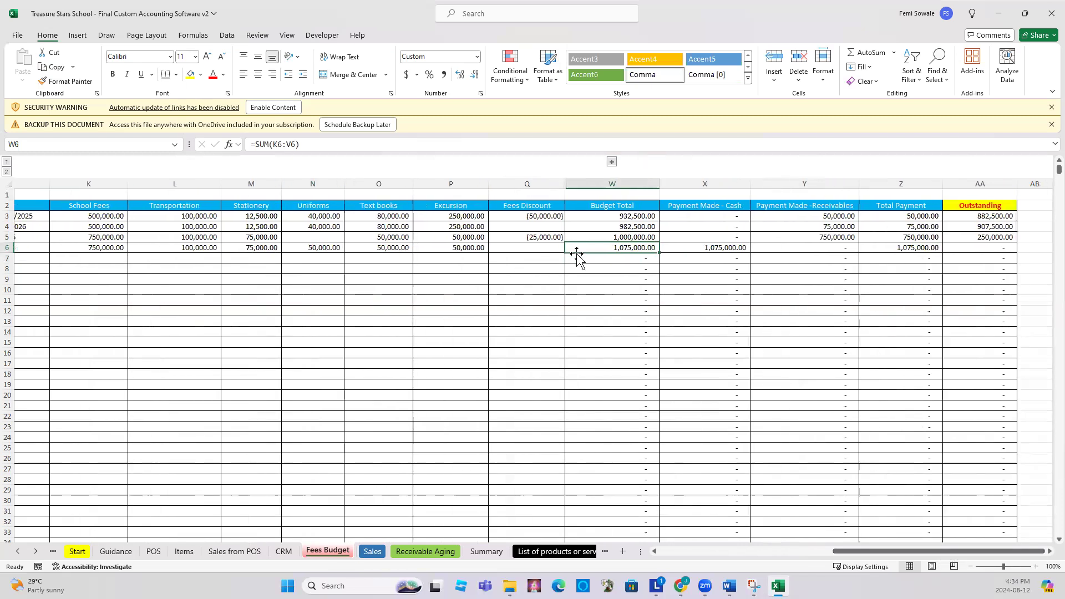
click(989, 253)
click(476, 553)
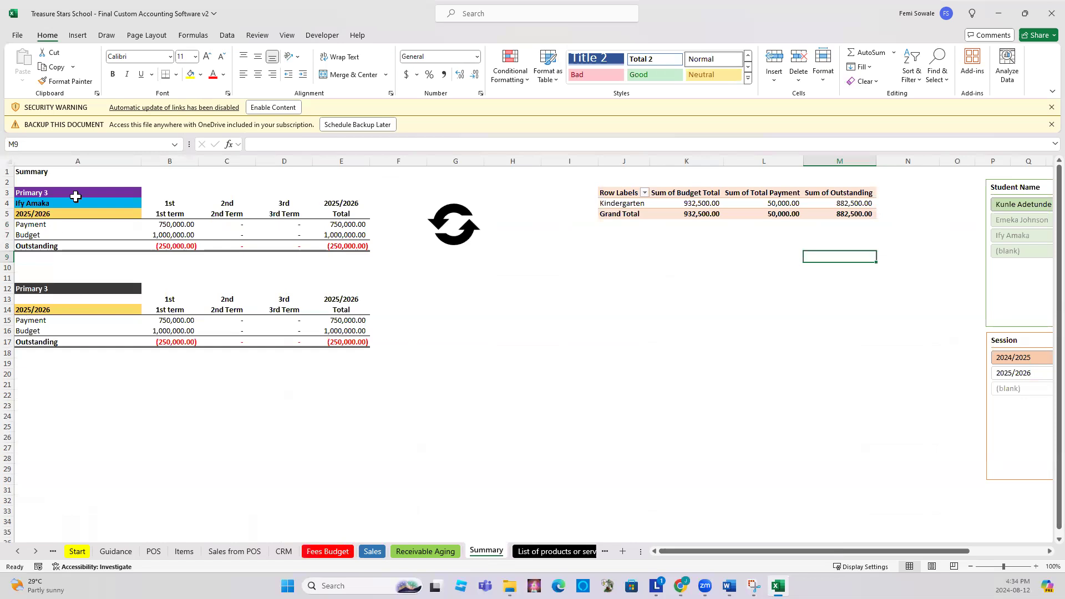
- Pick the new student and Primary 2 in the Summary dropdowns, then refresh the pivot and slicers
click(109, 288)
click(68, 202)
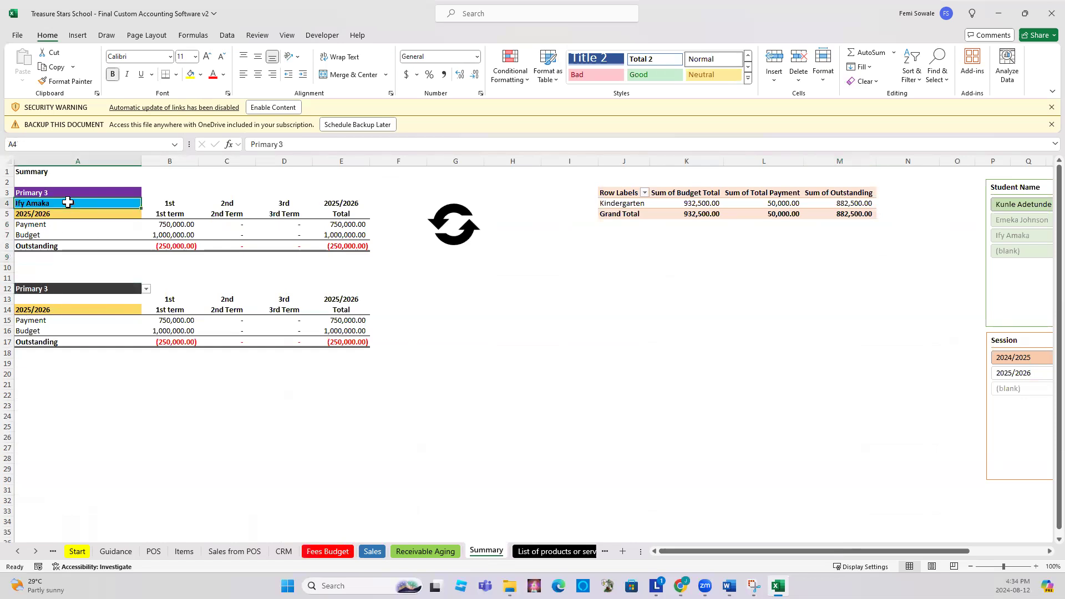
click(147, 203)
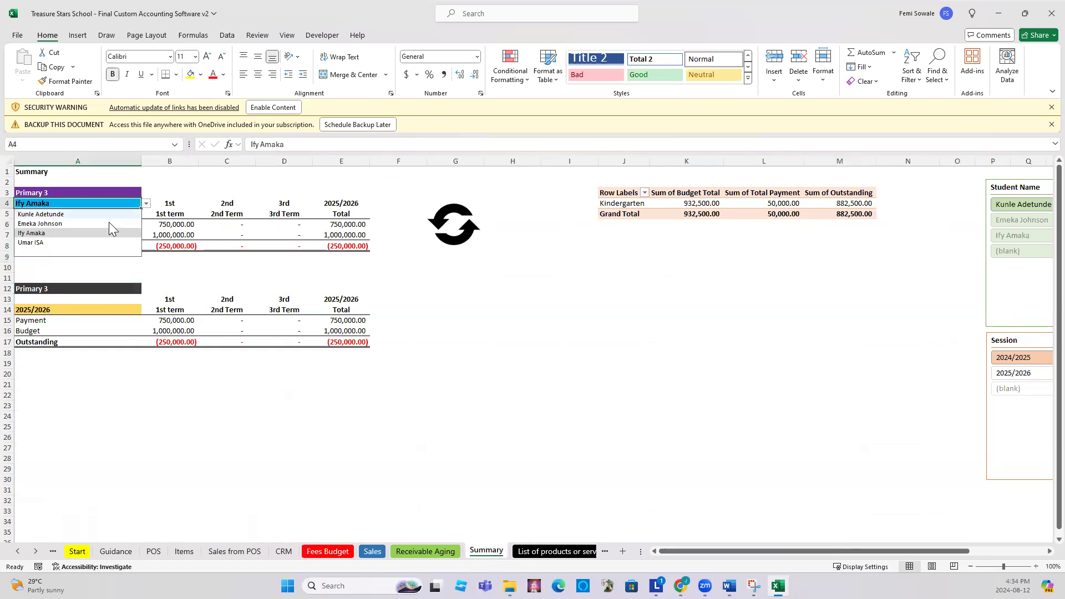
click(75, 242)
click(118, 193)
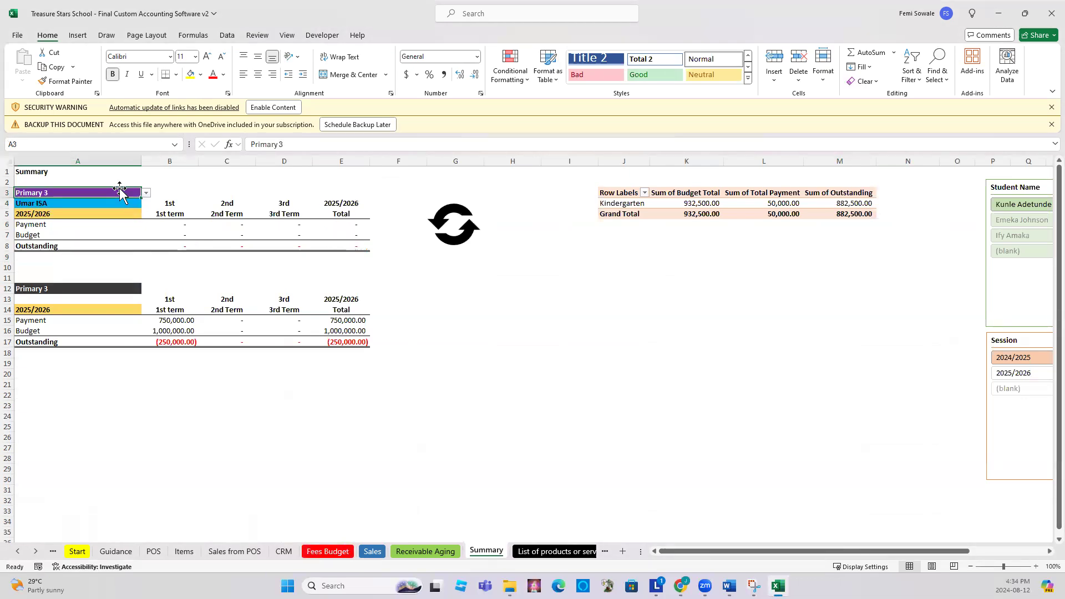
click(145, 193)
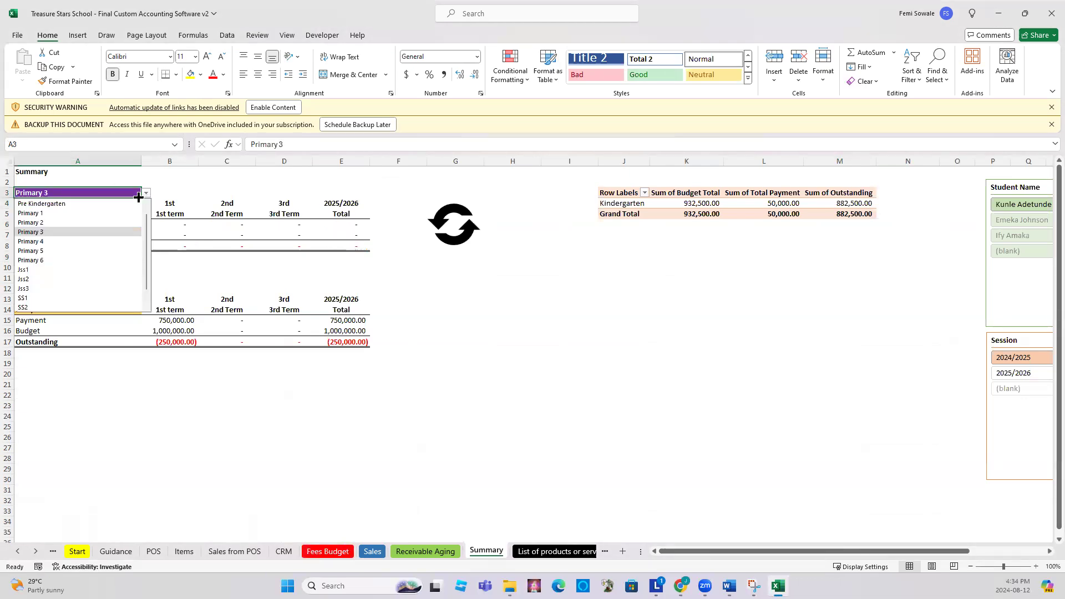
click(98, 222)
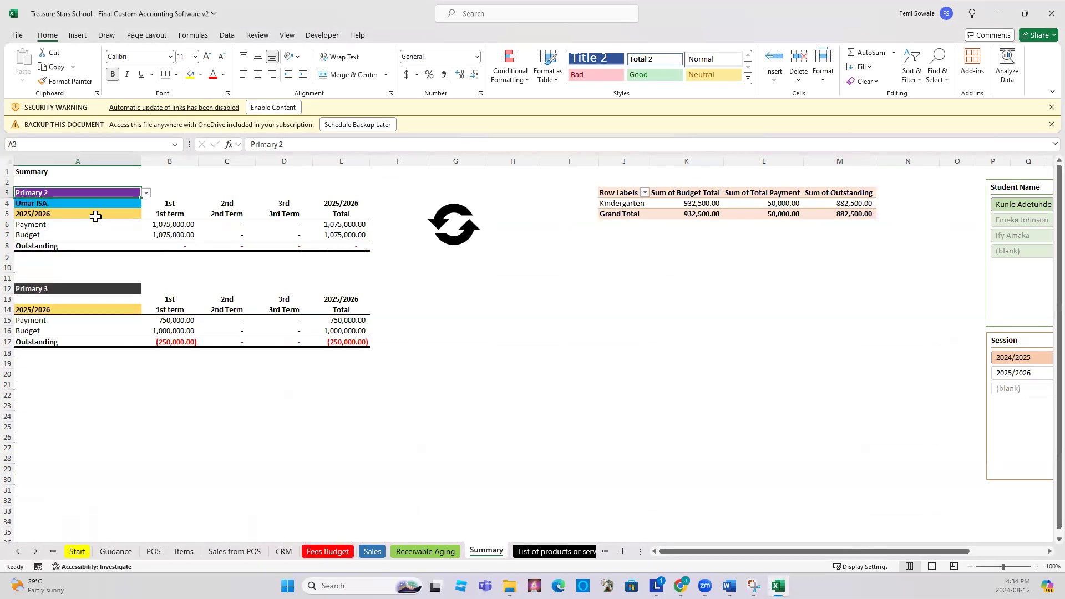
click(163, 247)
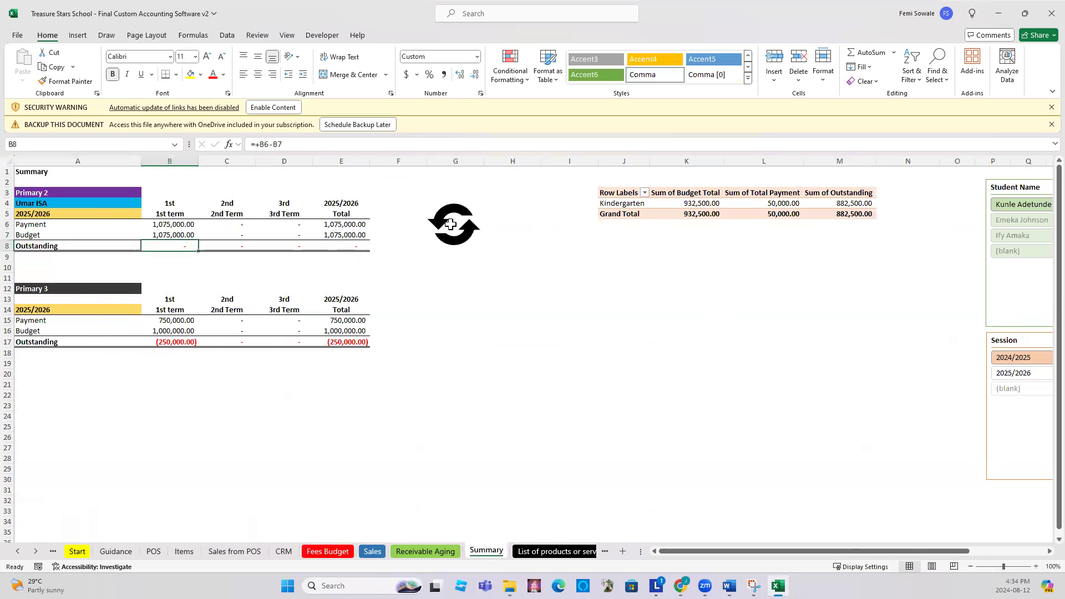
click(455, 242)
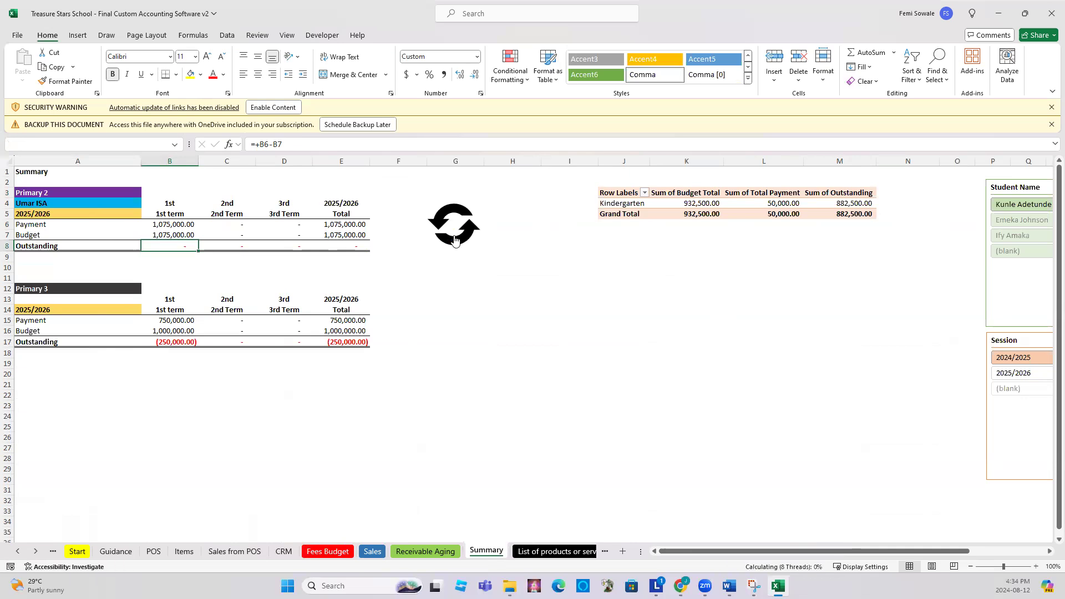
drag(815, 549, 891, 550)
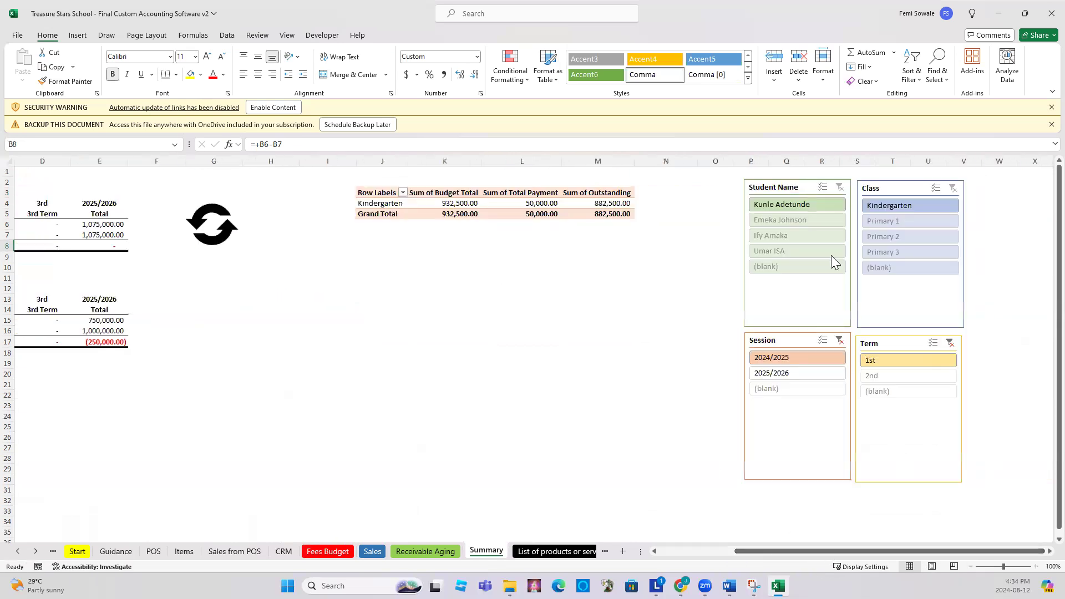
- Clear the Session and Term slicers and select the new student in the Student Name slicer
click(839, 341)
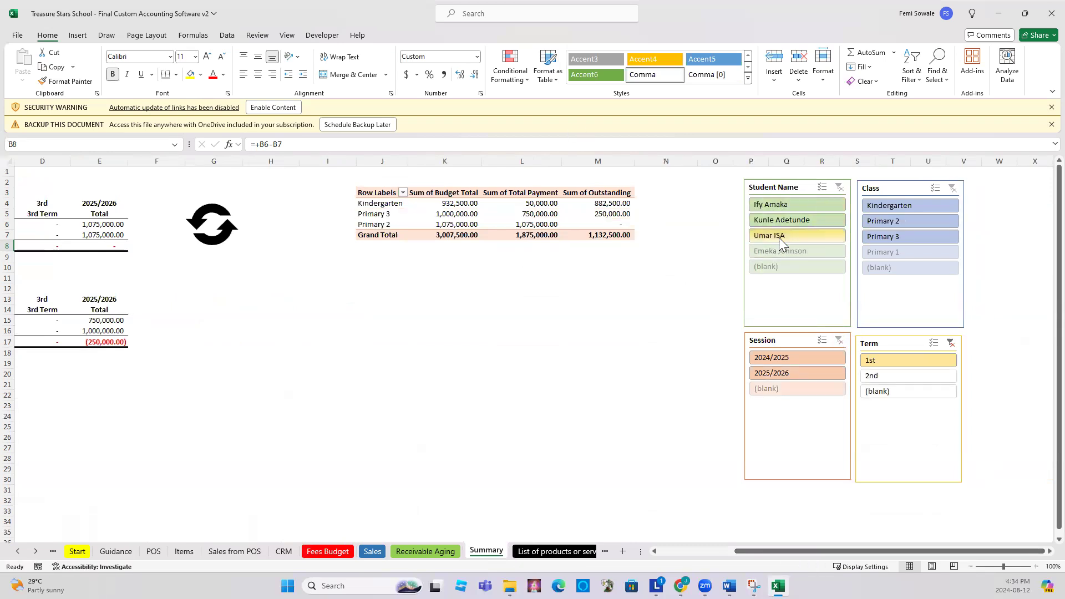
click(951, 344)
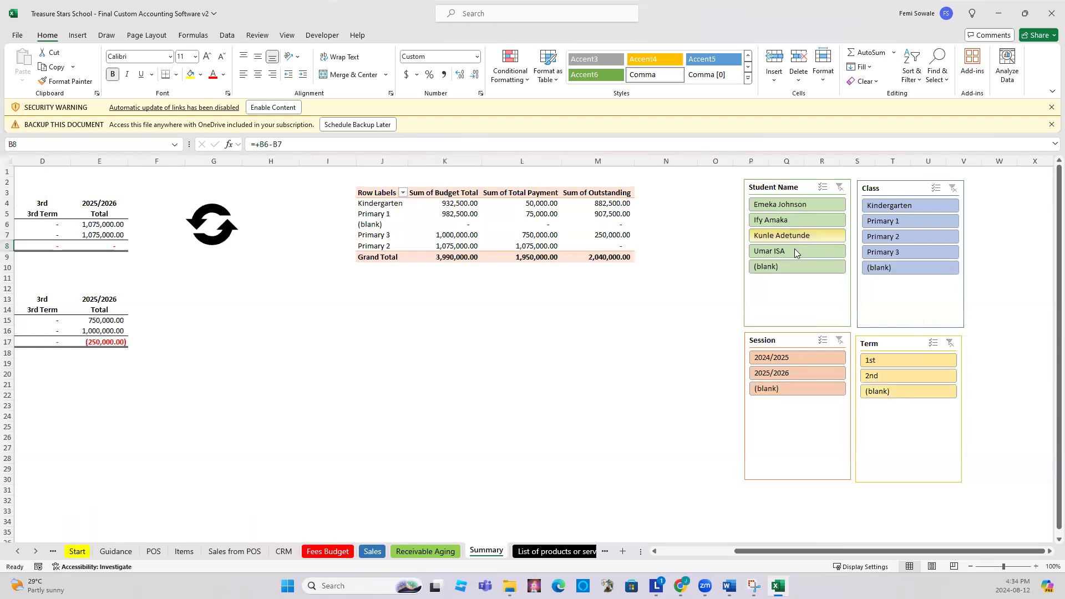
click(796, 253)
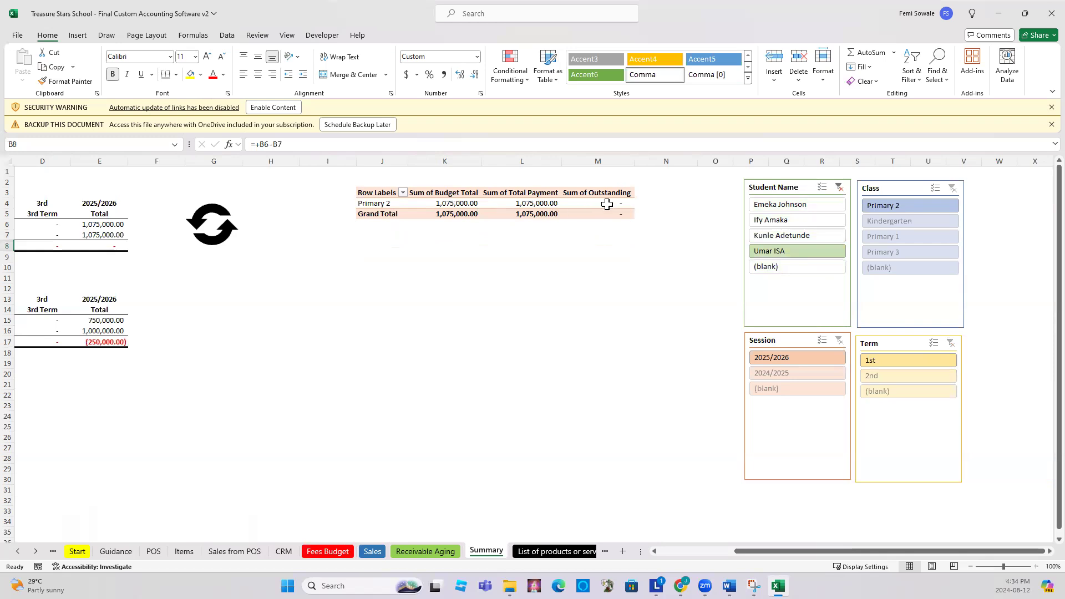
click(623, 320)
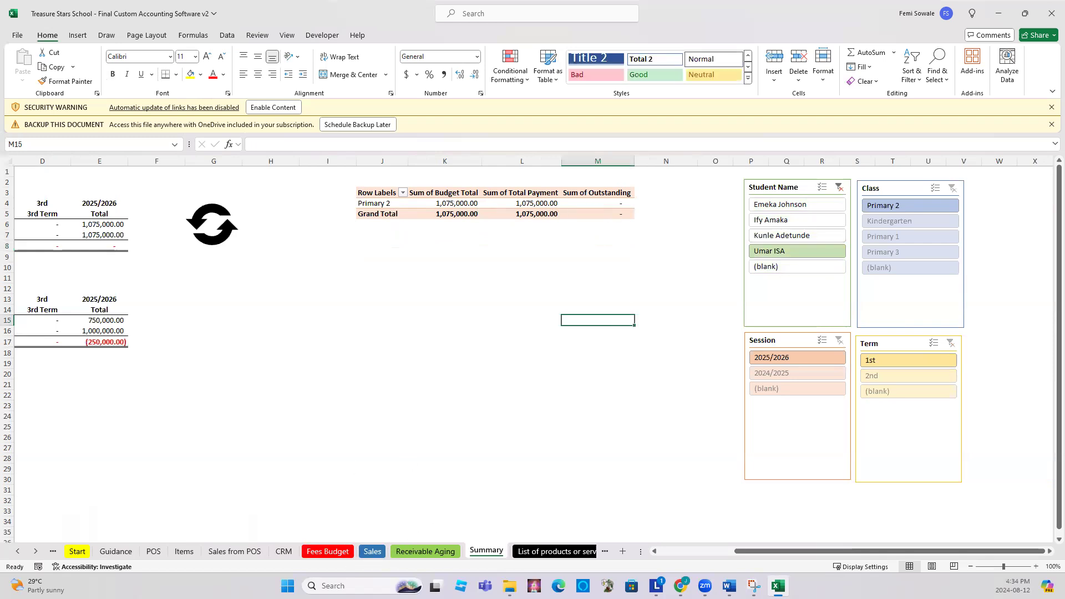
click(37, 552)
click(36, 552)
click(36, 551)
click(36, 552)
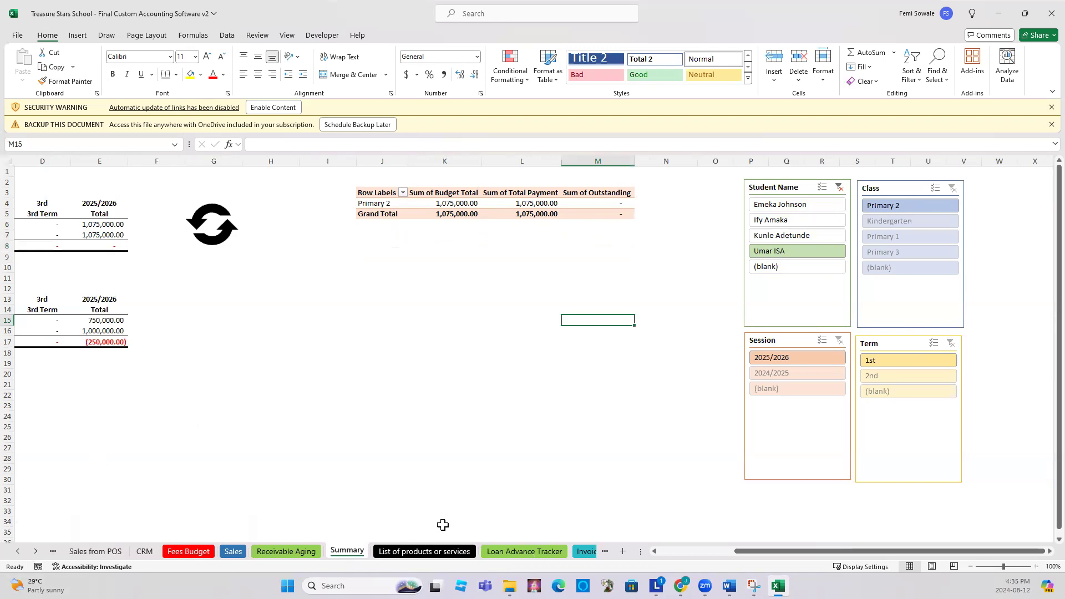
- Inspect the January sales formula in B3 of the Income Statement (P&L) sheet
click(35, 552)
click(37, 554)
click(36, 555)
click(37, 555)
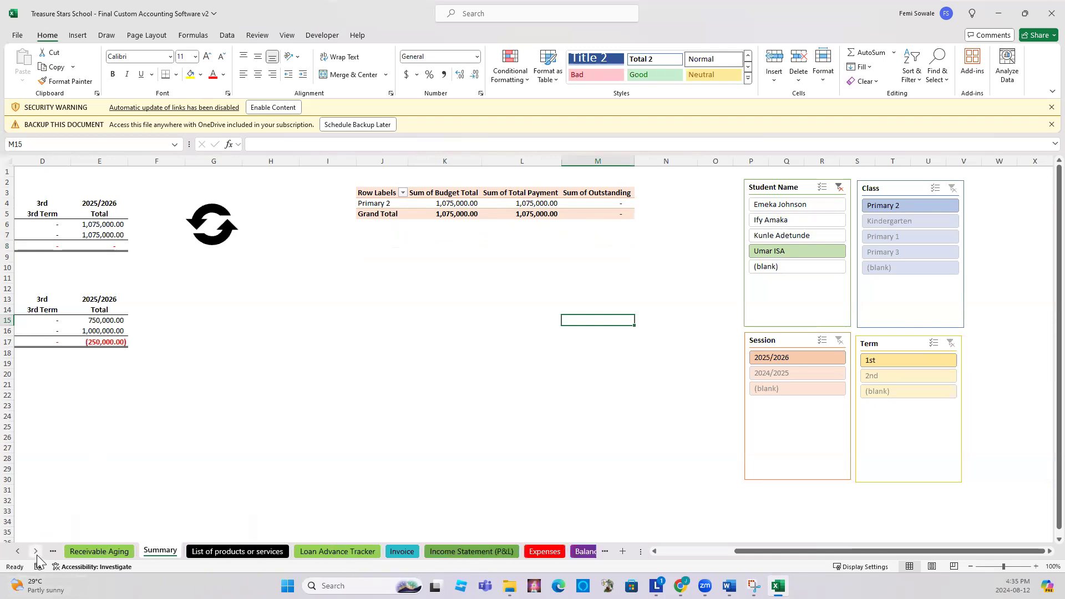
click(471, 551)
scroll(340, 362, up, 6)
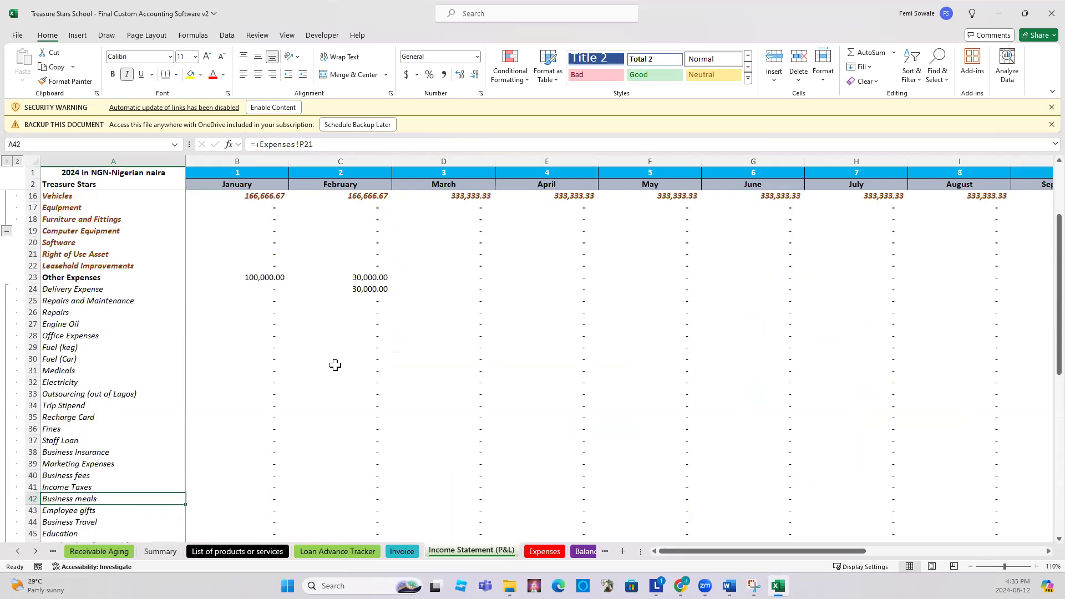
click(264, 198)
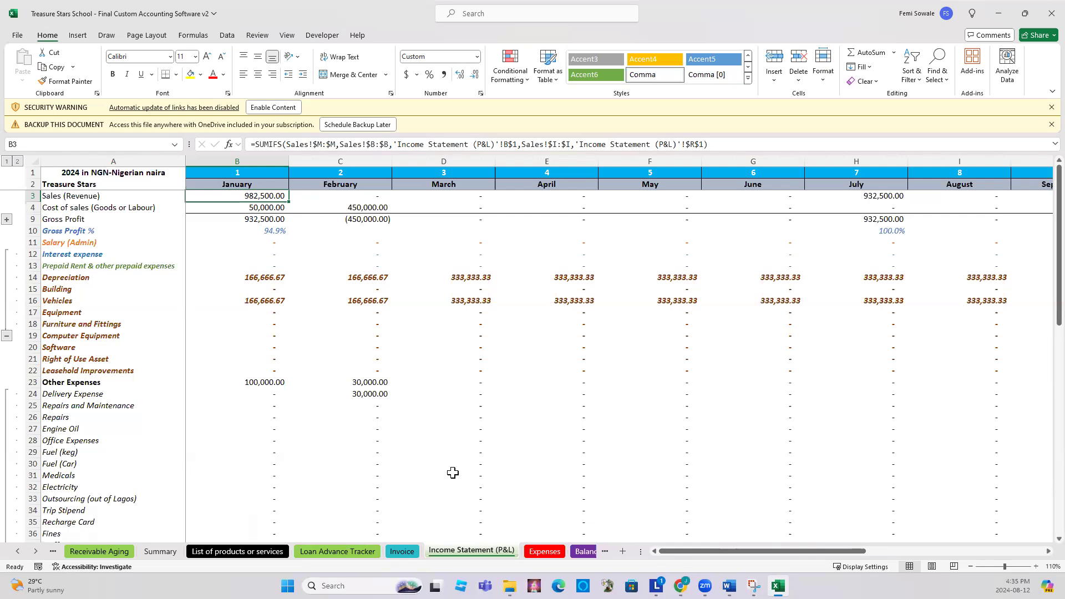
scroll(471, 485, down, 2)
click(544, 551)
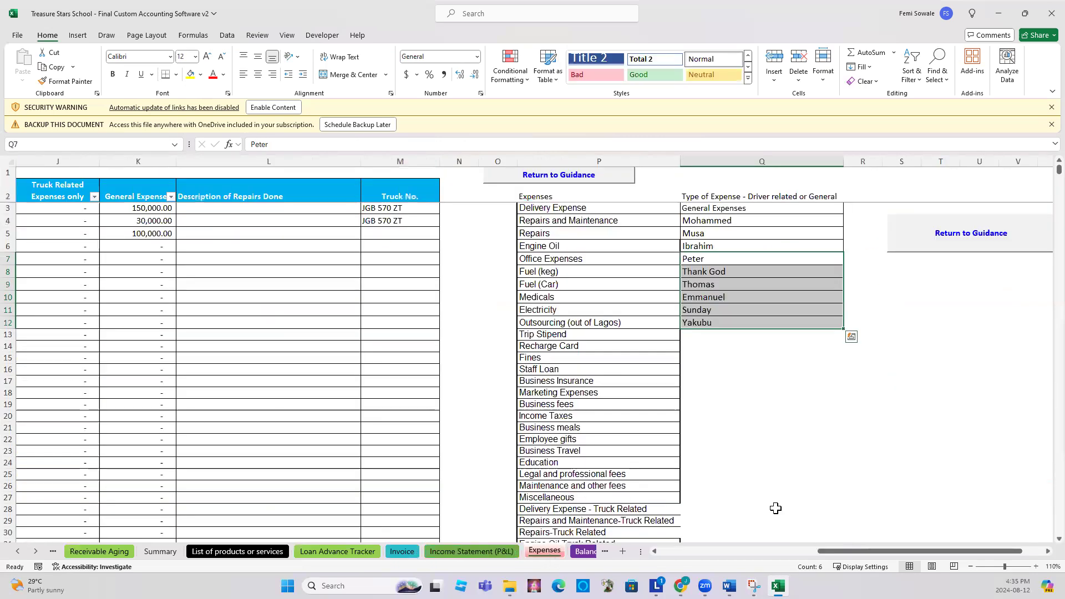
- Enter 2024-08-29 as the date in A6 and License as the payee in D6
drag(872, 549, 714, 552)
click(84, 245)
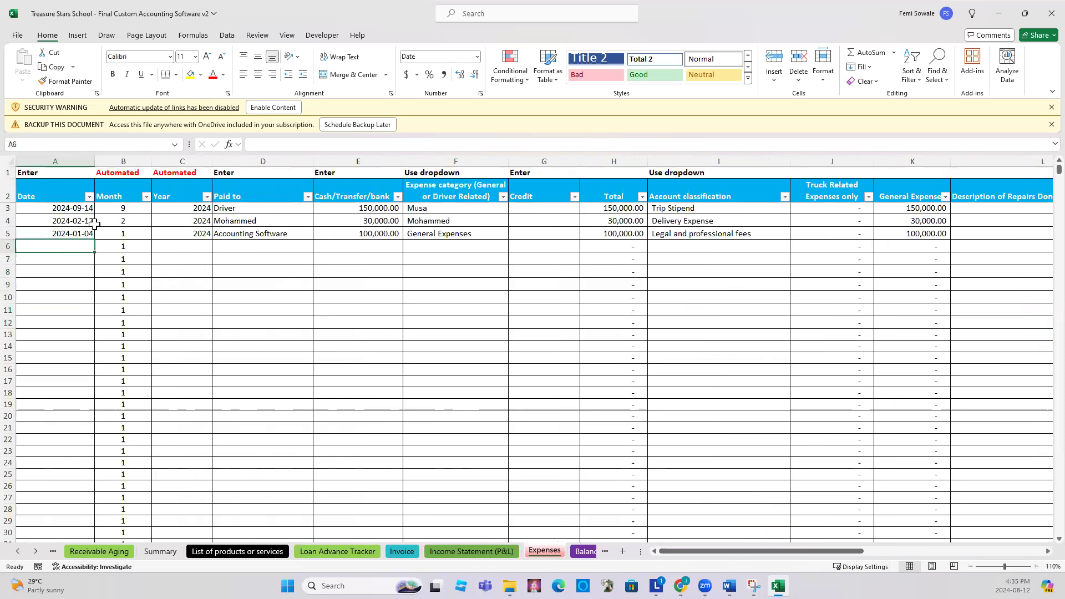
text(july)
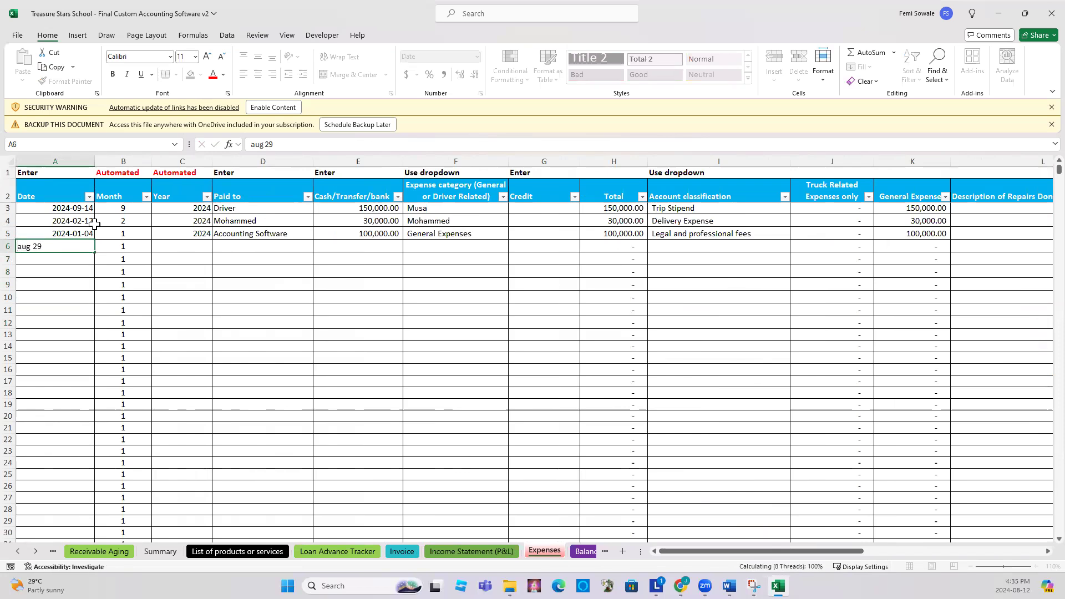
key(Return)
click(250, 246)
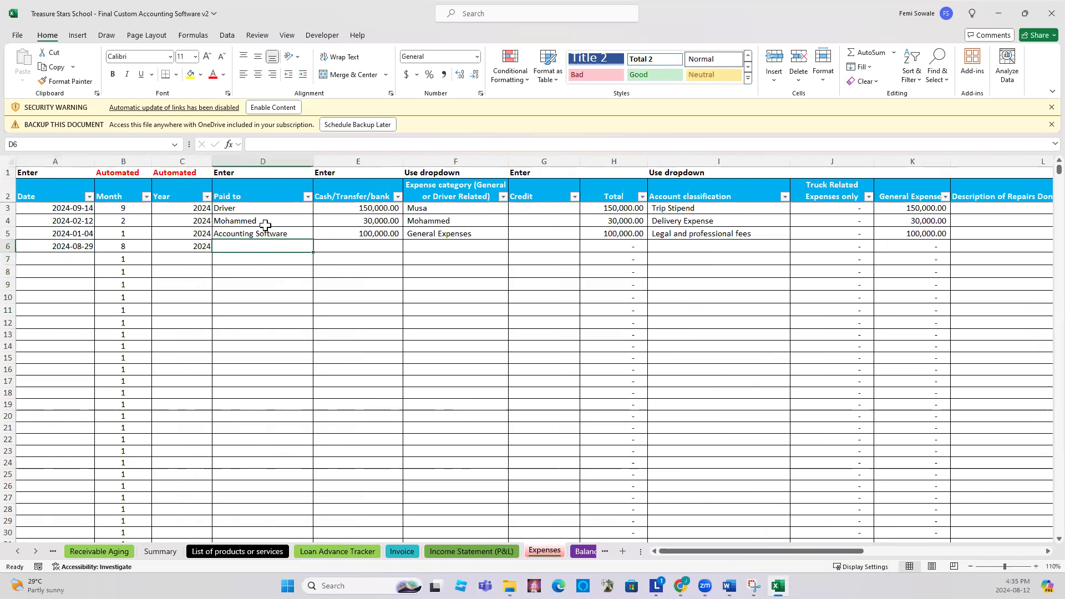
click(280, 222)
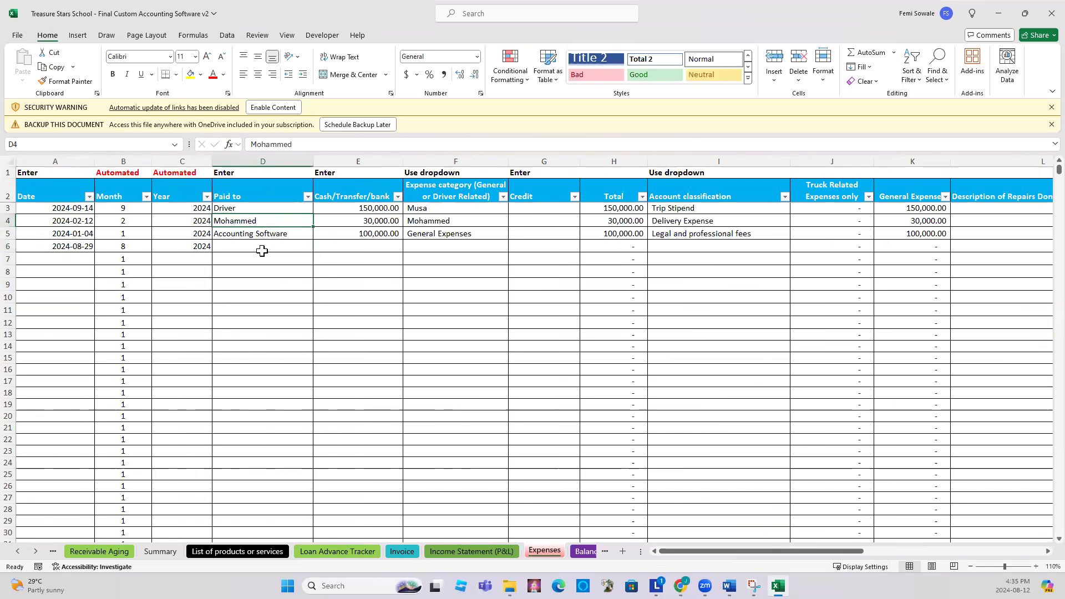
click(265, 246)
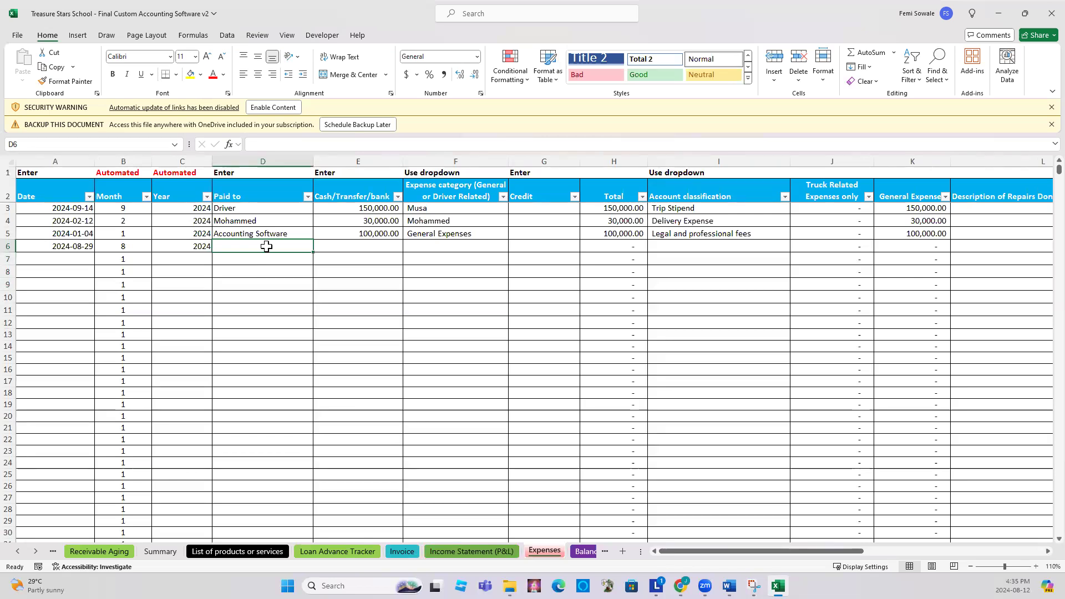
text(GO)
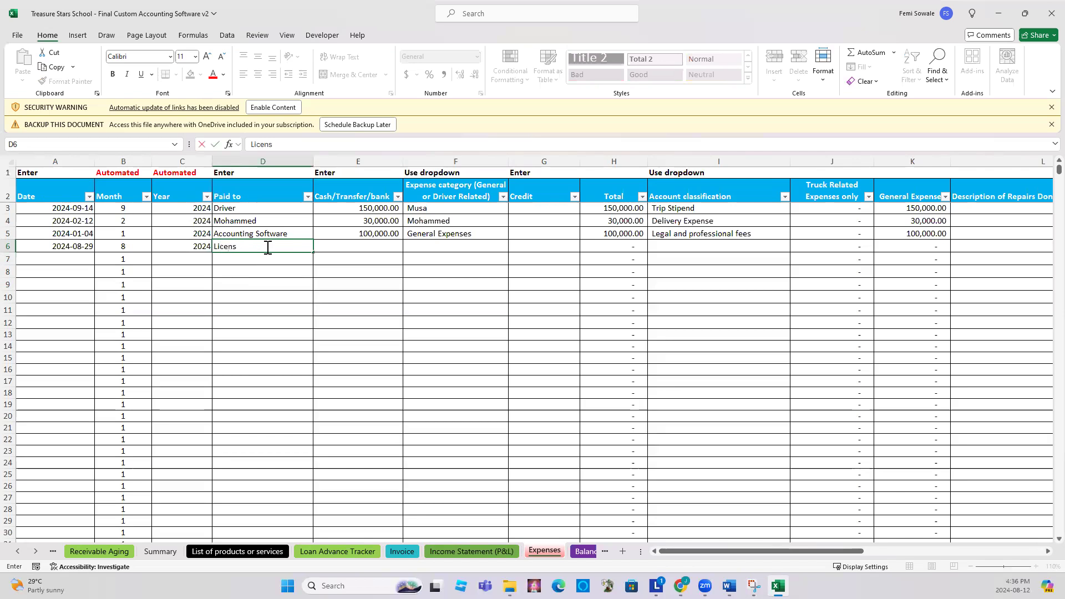
key(Return)
click(387, 245)
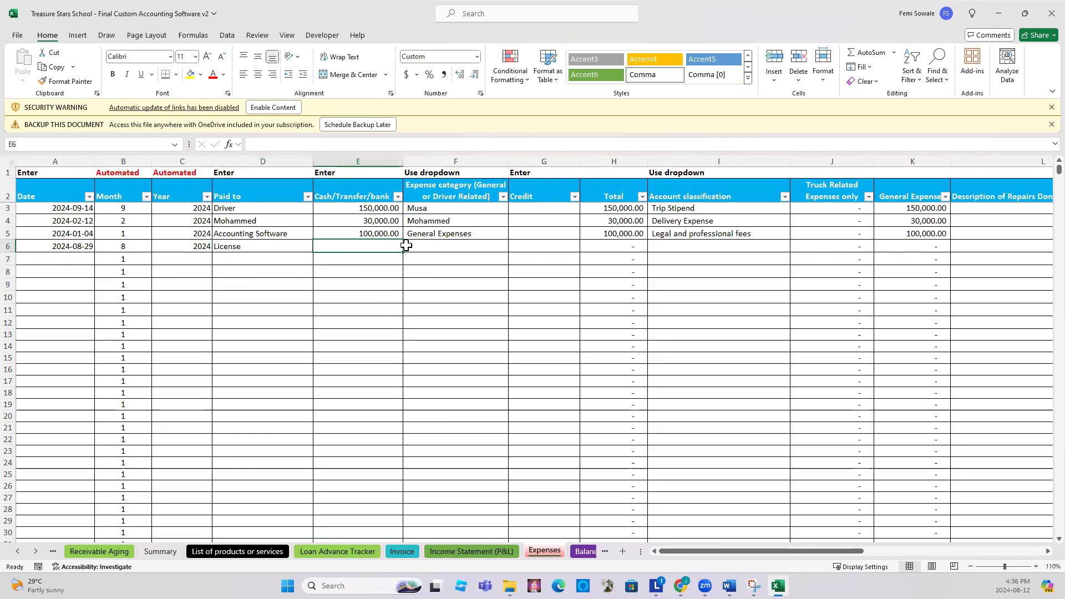
- Correct the row 6 amount to 200,000.00 and set its category to General Expenses
text(2000000)
key(Return)
key(Up)
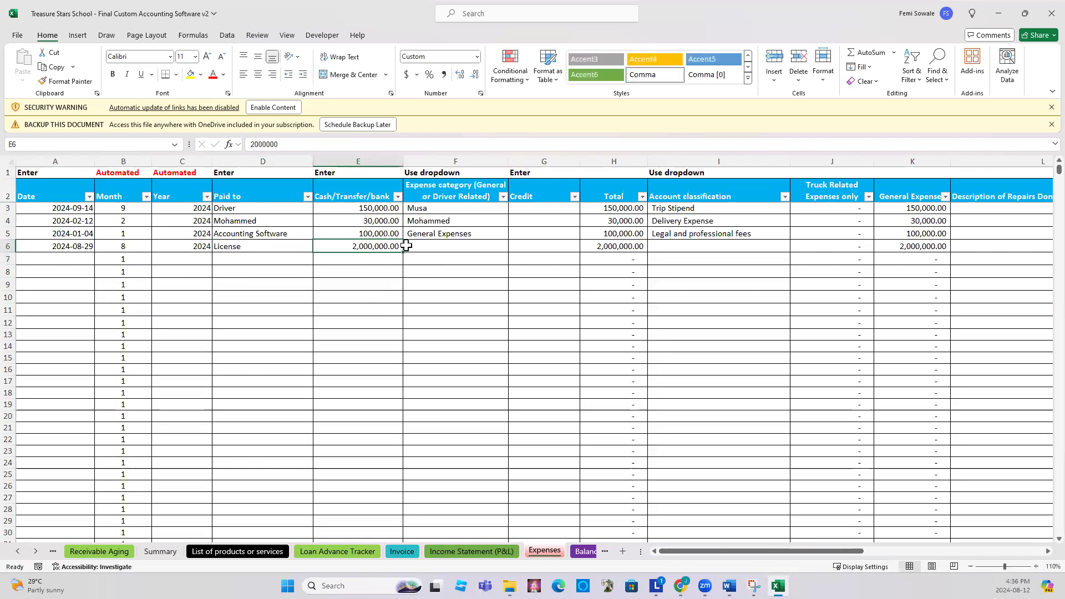
click(290, 148)
key(Tab)
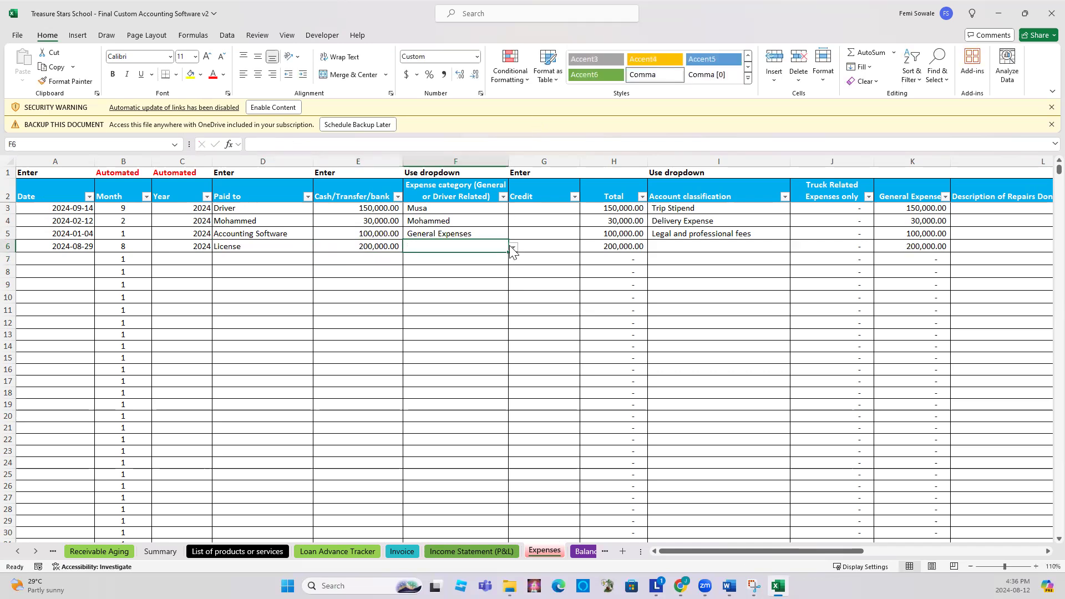
click(514, 248)
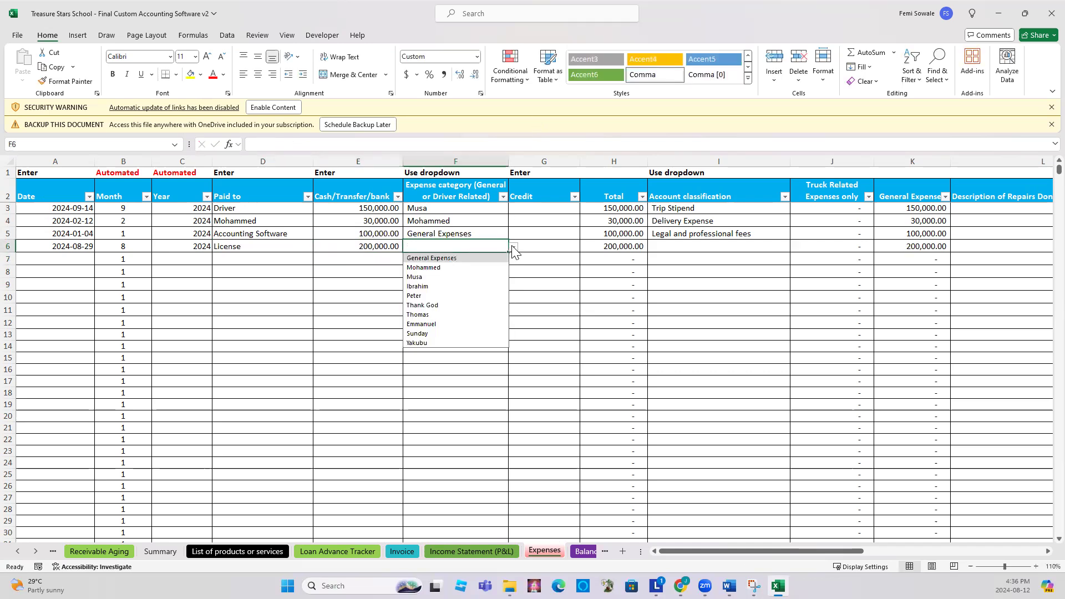
click(455, 258)
click(438, 208)
click(514, 209)
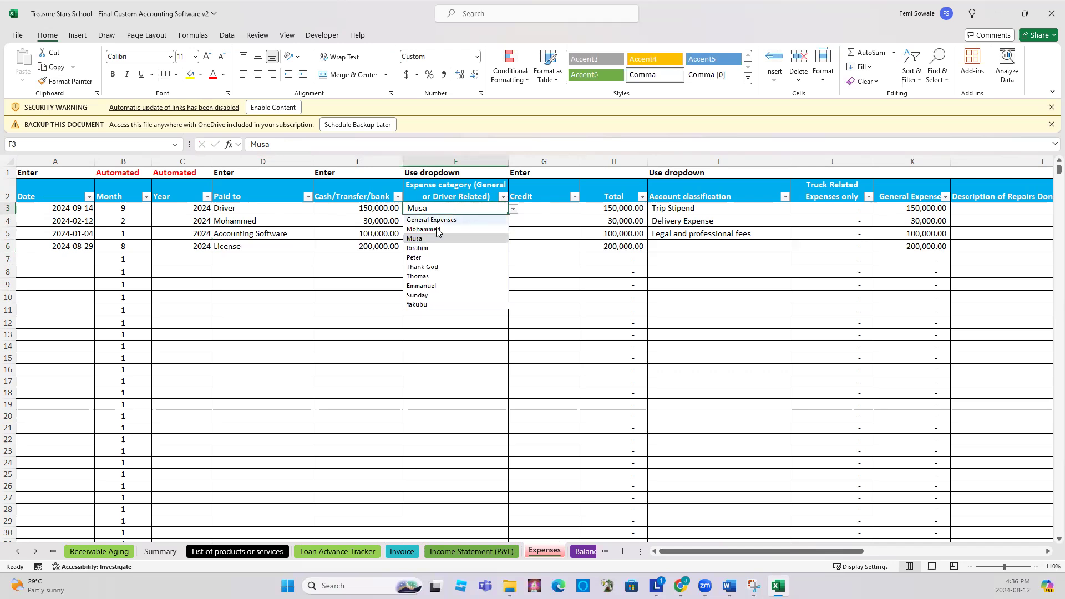
click(540, 258)
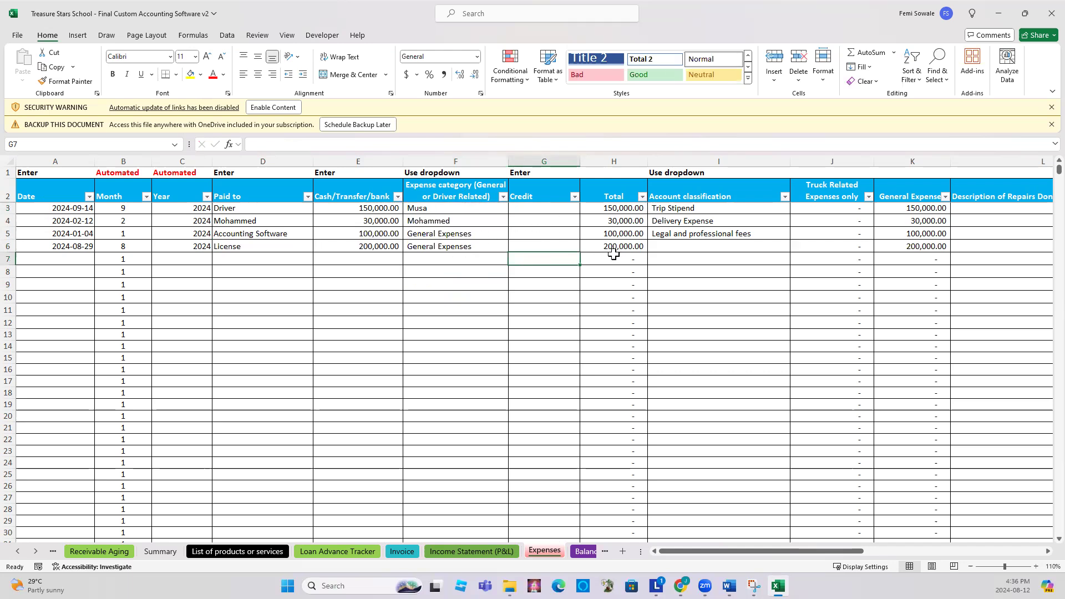
- Choose Business fees from the account classification list in I6
click(749, 247)
click(796, 247)
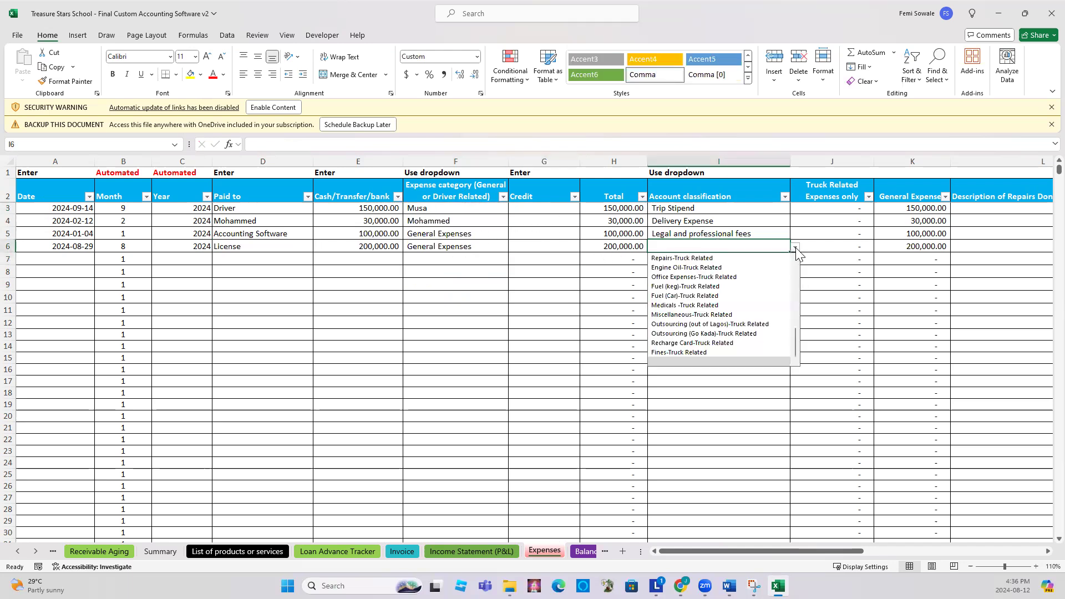
scroll(784, 333, up, 10)
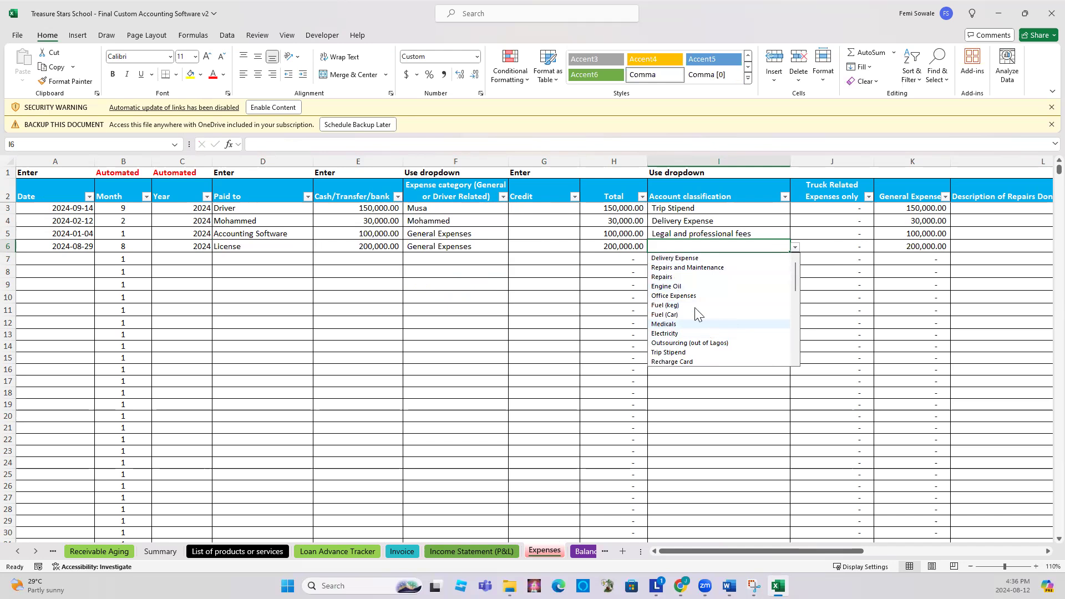
scroll(712, 317, down, 6)
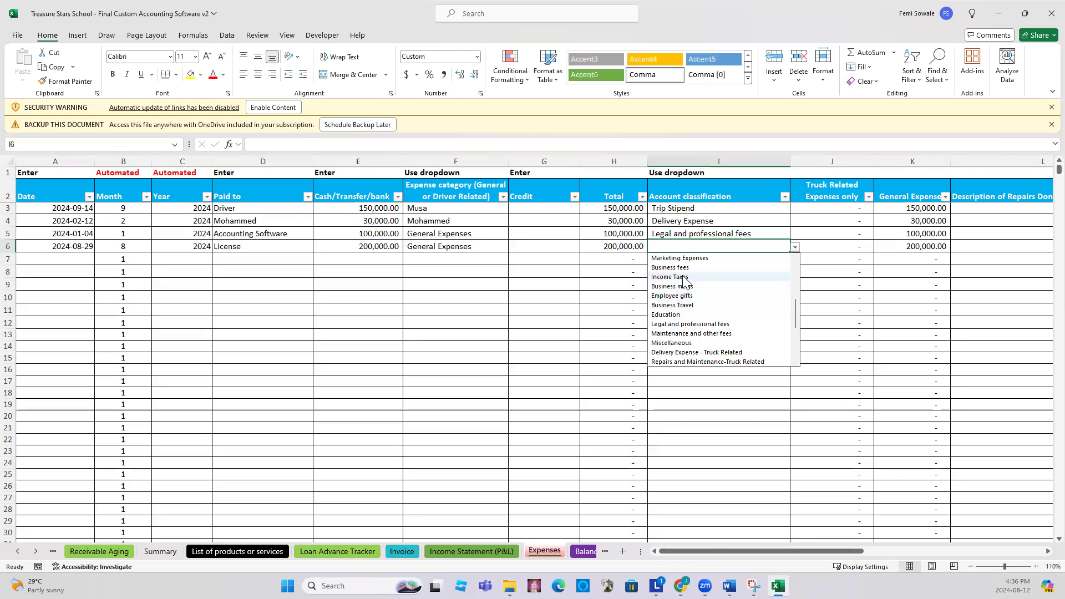
scroll(686, 306, up, 1)
click(682, 297)
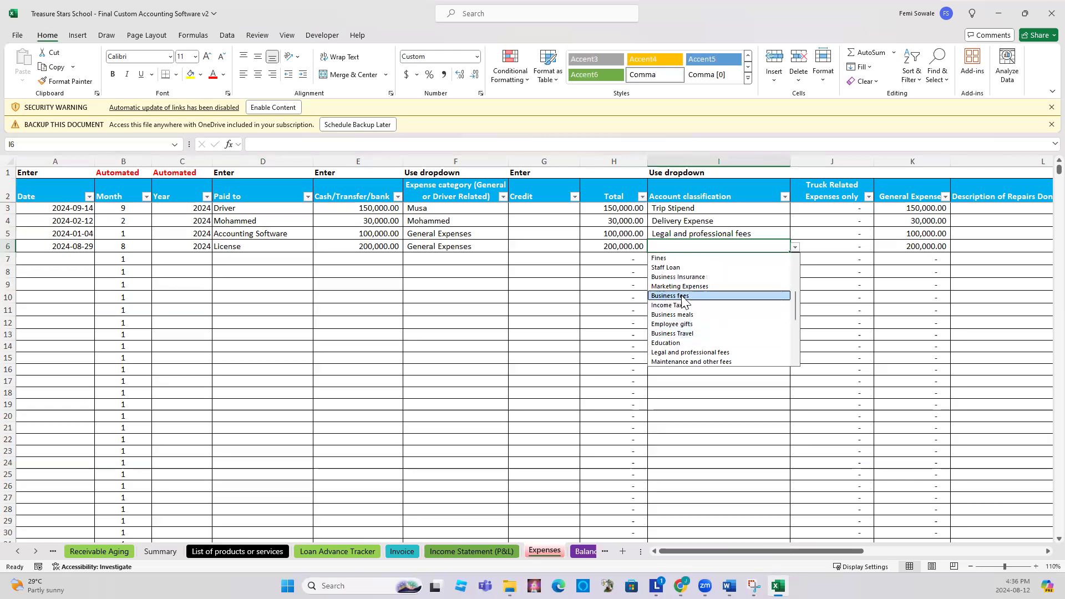
drag(816, 551, 938, 538)
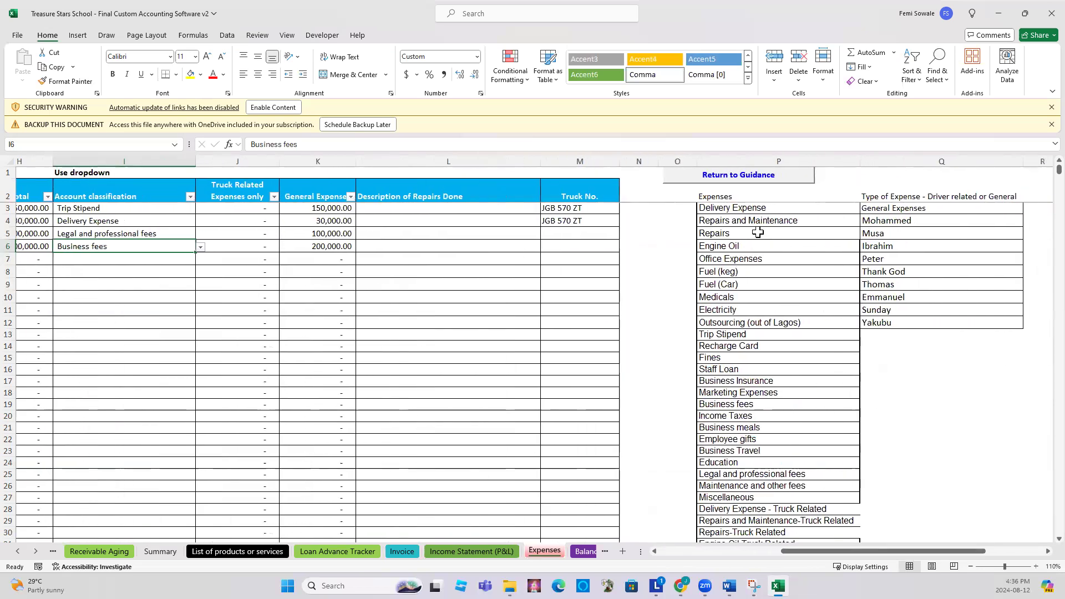
click(759, 208)
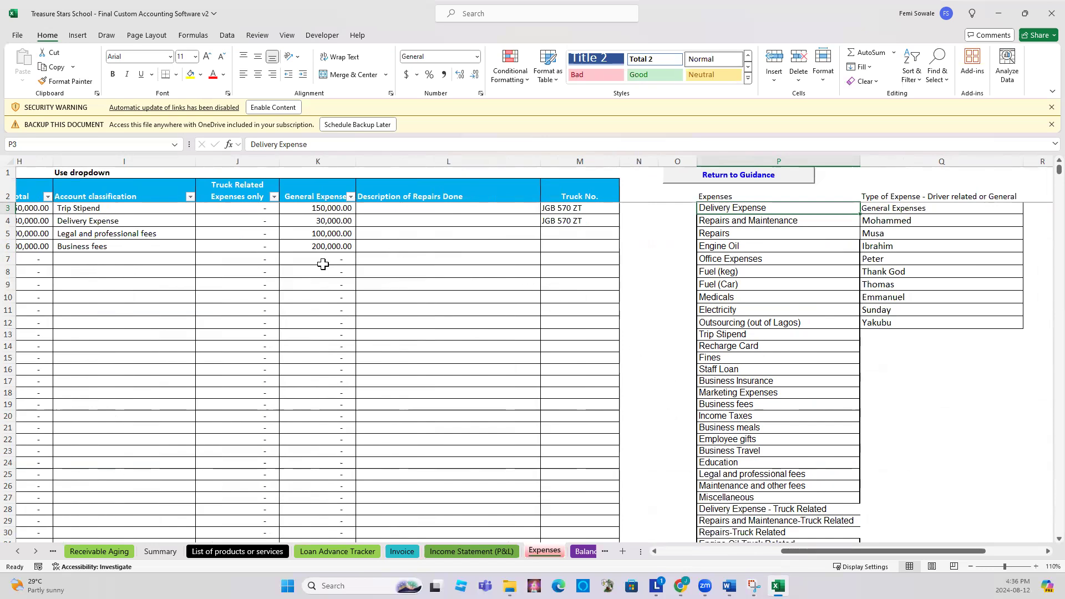
click(968, 404)
drag(870, 549, 903, 552)
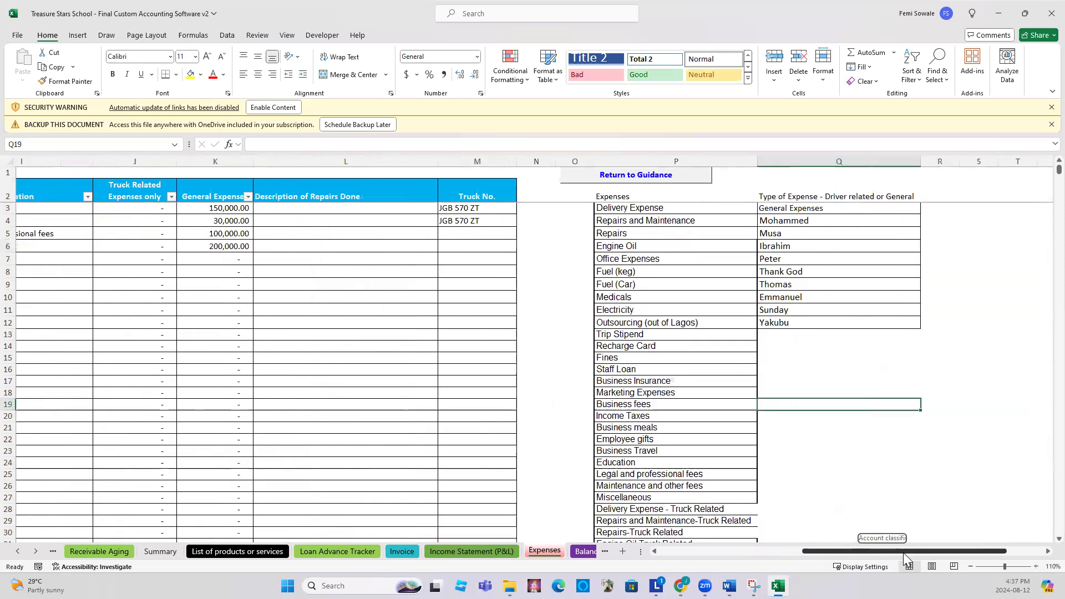
click(775, 198)
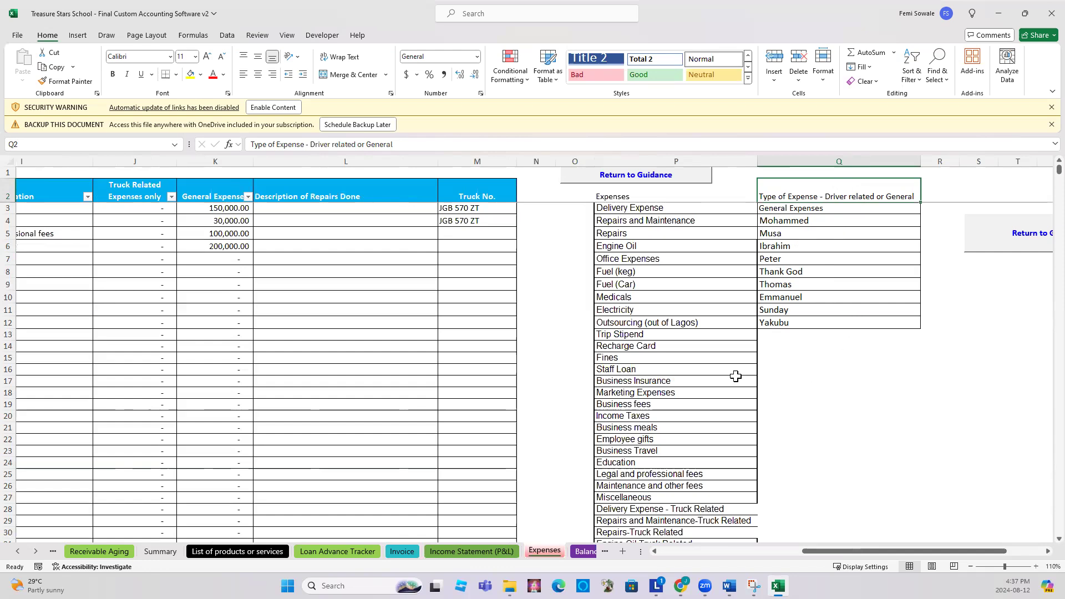
drag(815, 207, 802, 332)
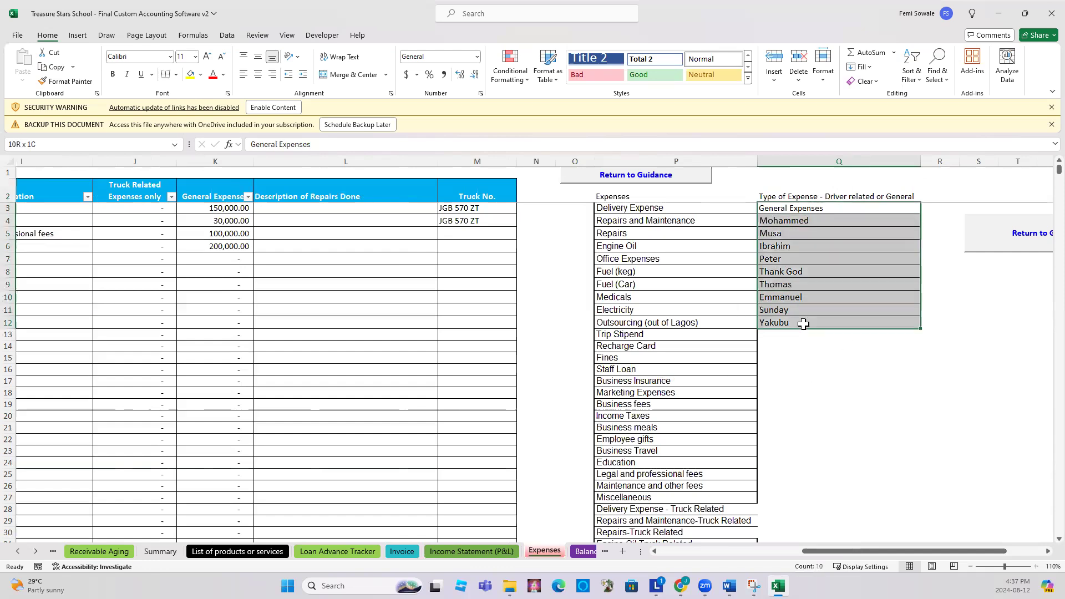
drag(862, 555, 803, 555)
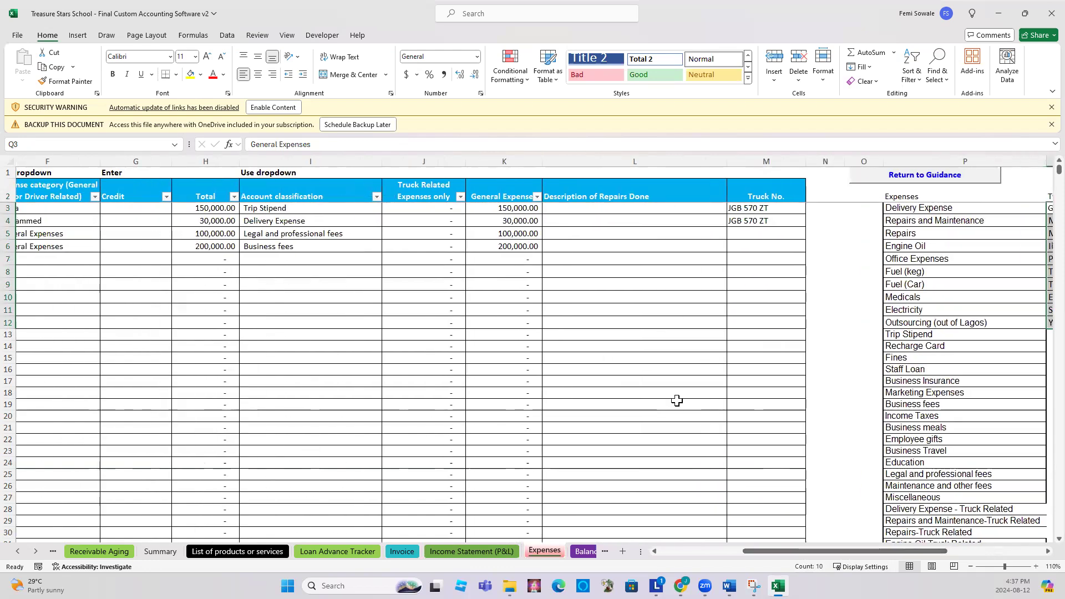
click(37, 551)
double_click(36, 551)
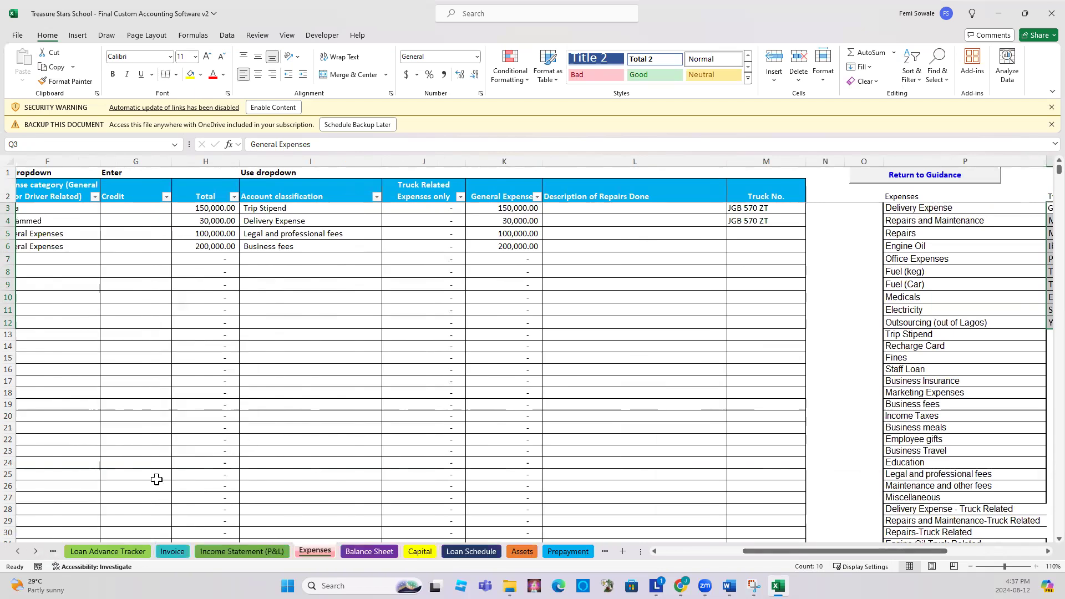
- On the Income Statement (P&L), check the 200,000.00 August Business fees in I40
click(268, 552)
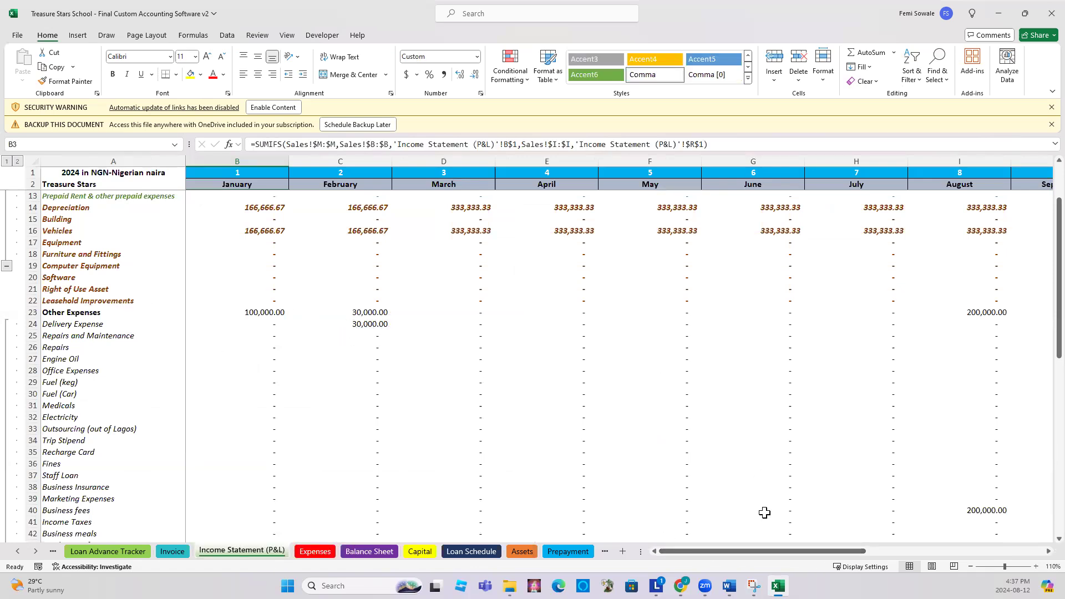
drag(802, 549, 833, 549)
scroll(878, 467, down, 3)
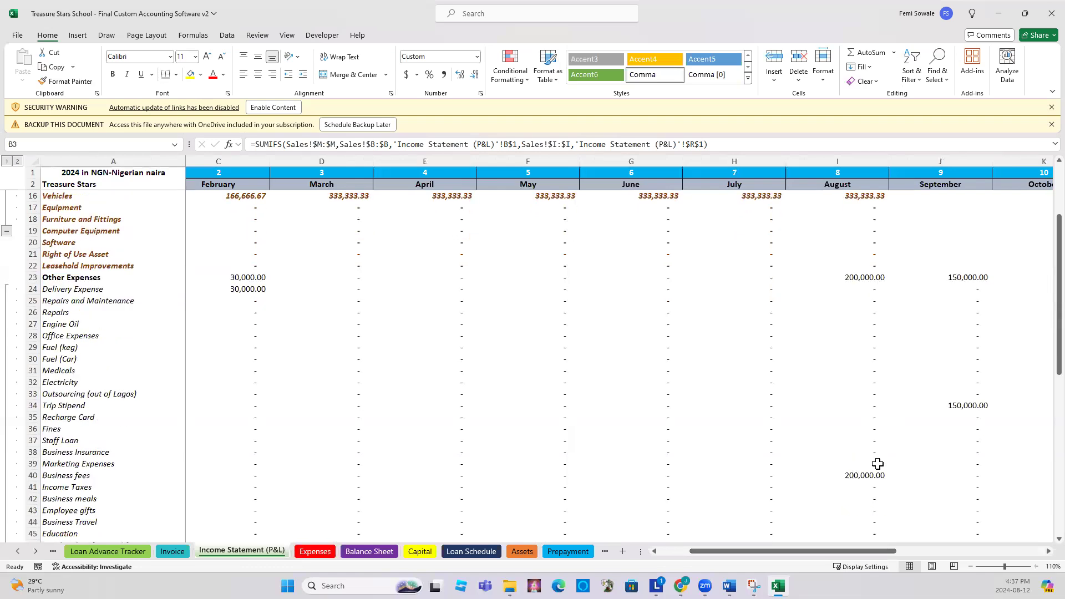
click(876, 411)
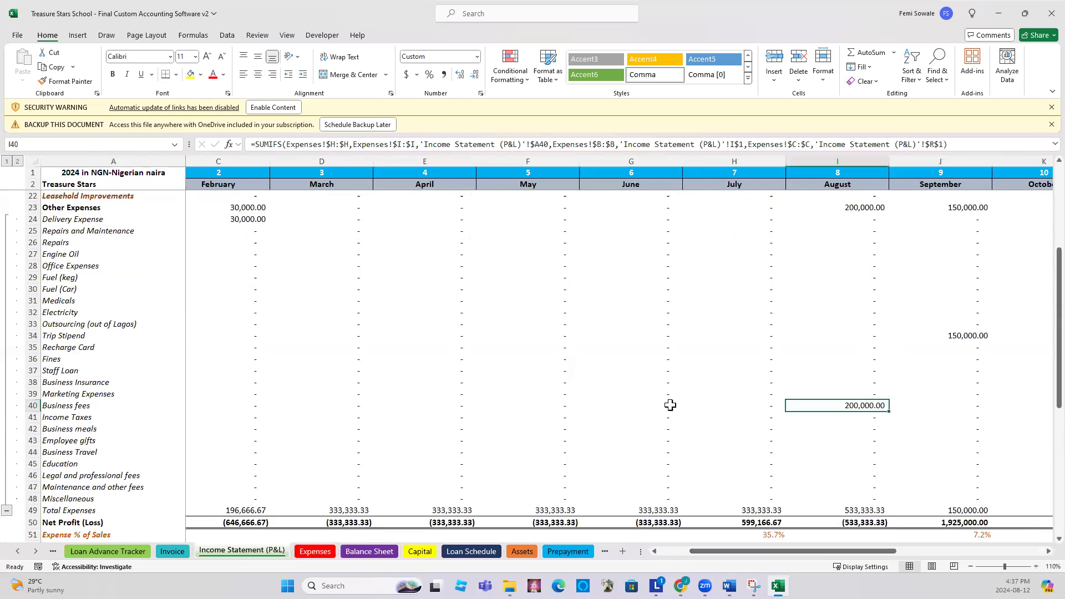
- Collapse, expand, then collapse again the expense detail rows 24–48
click(6, 511)
scroll(410, 392, up, 5)
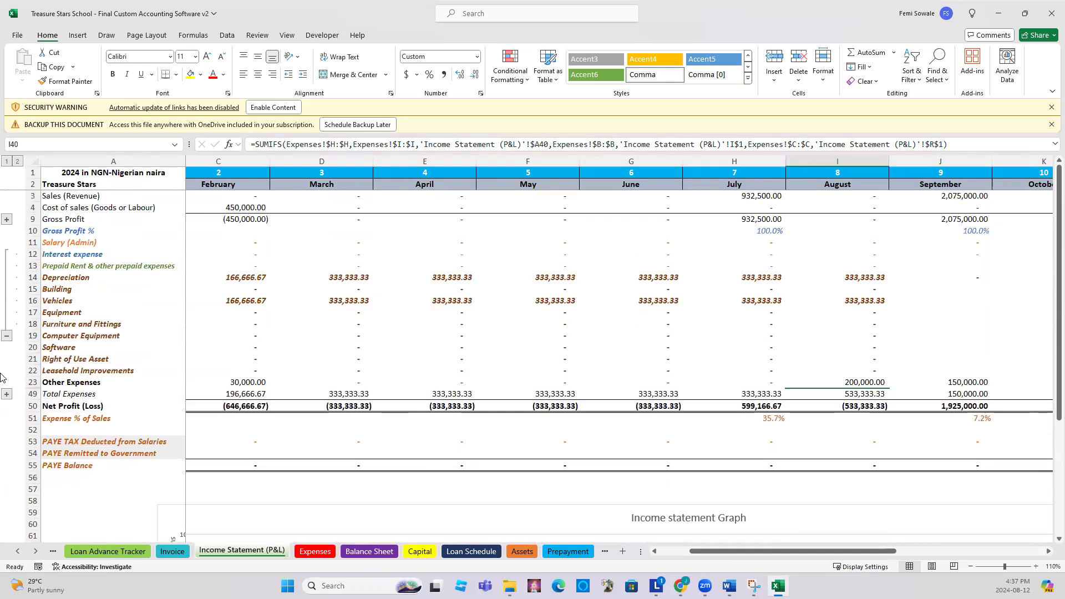
click(6, 395)
scroll(585, 452, down, 9)
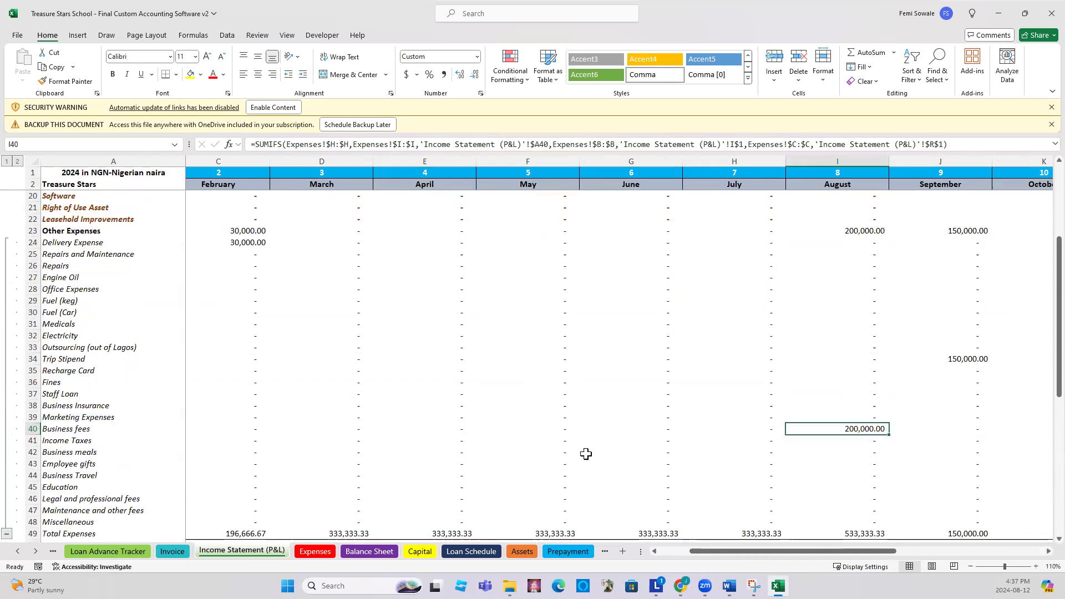
scroll(583, 422, up, 9)
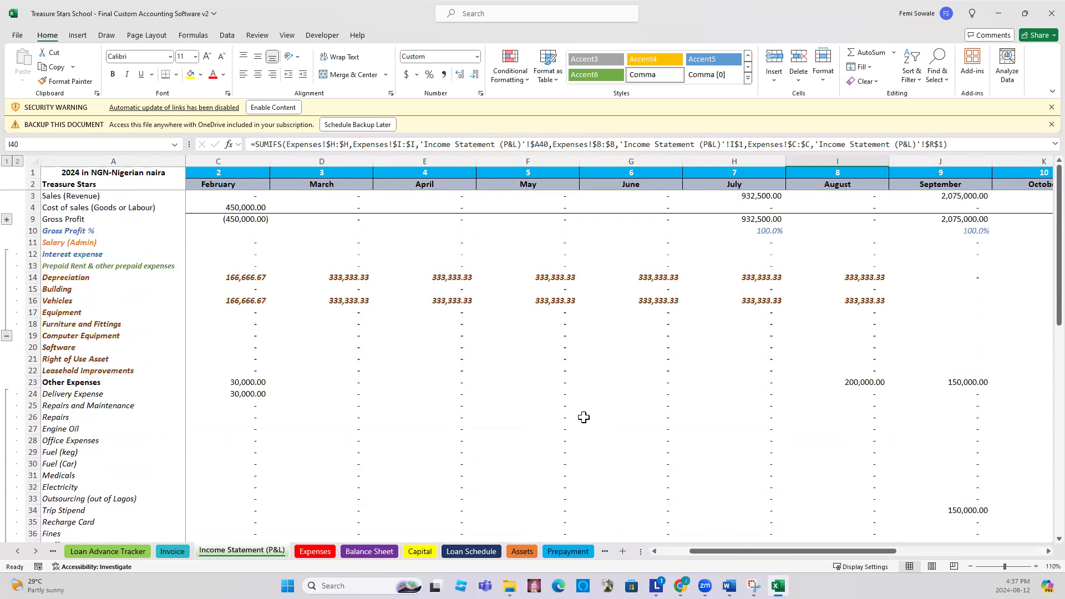
scroll(61, 477, down, 6)
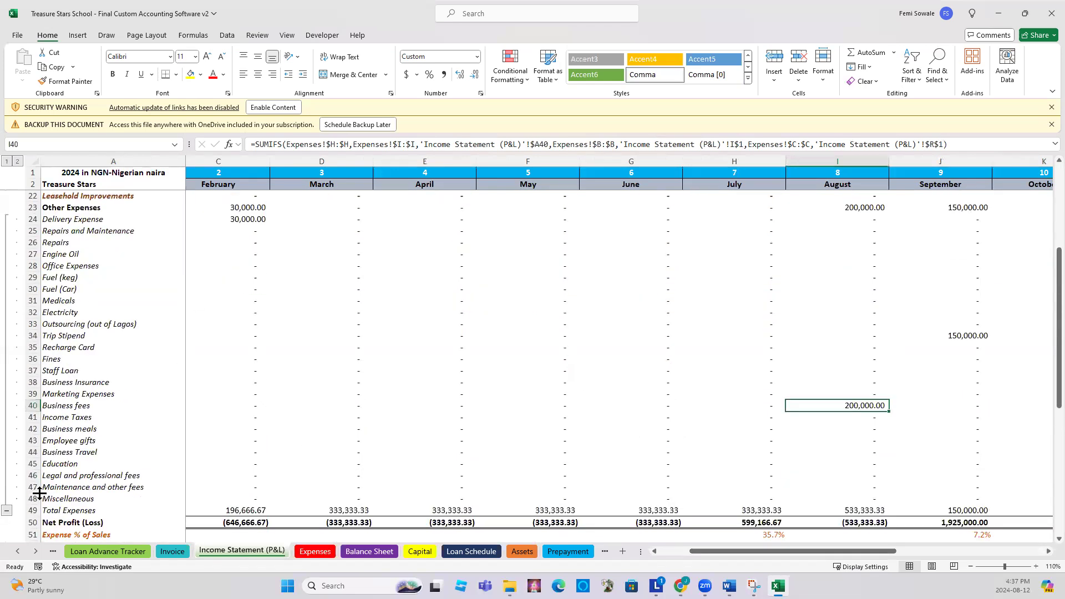
scroll(39, 492, down, 1)
click(7, 476)
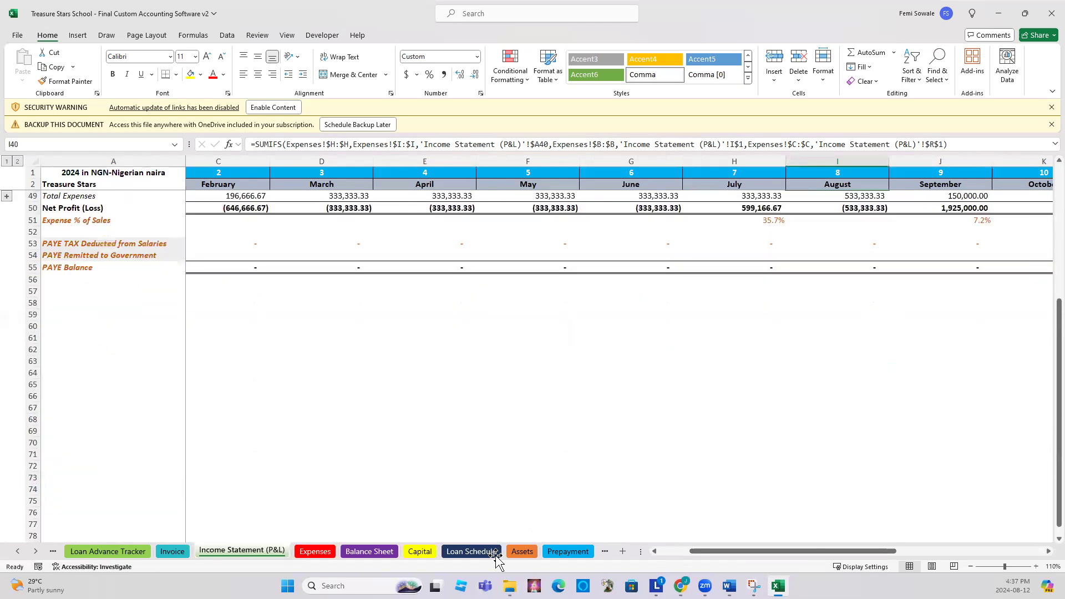
- Scroll the sheet tabs and go to the Assets sheet
click(36, 552)
click(35, 552)
click(36, 552)
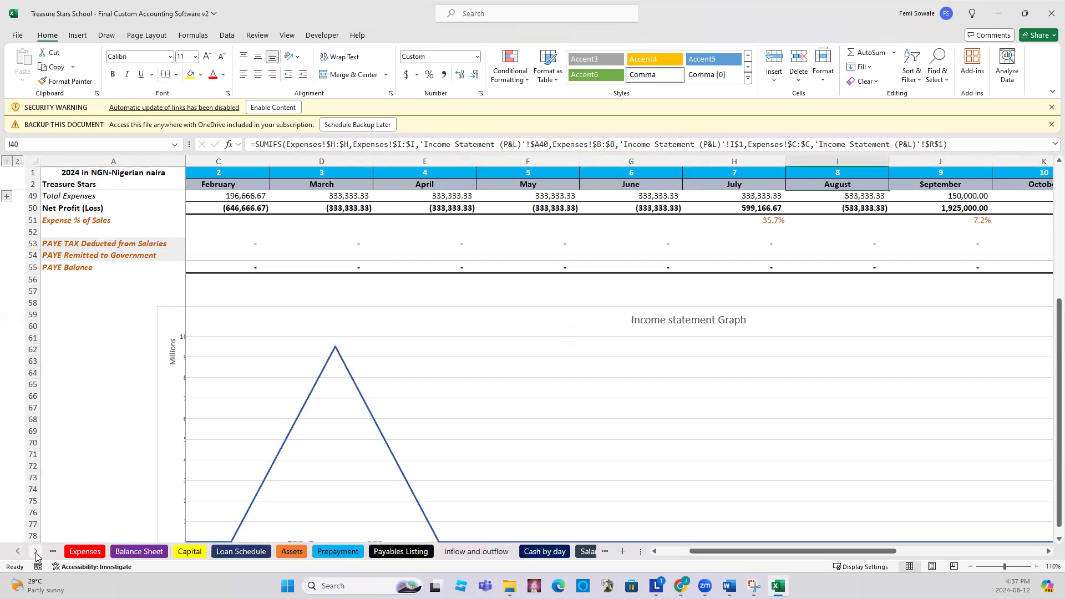
click(18, 552)
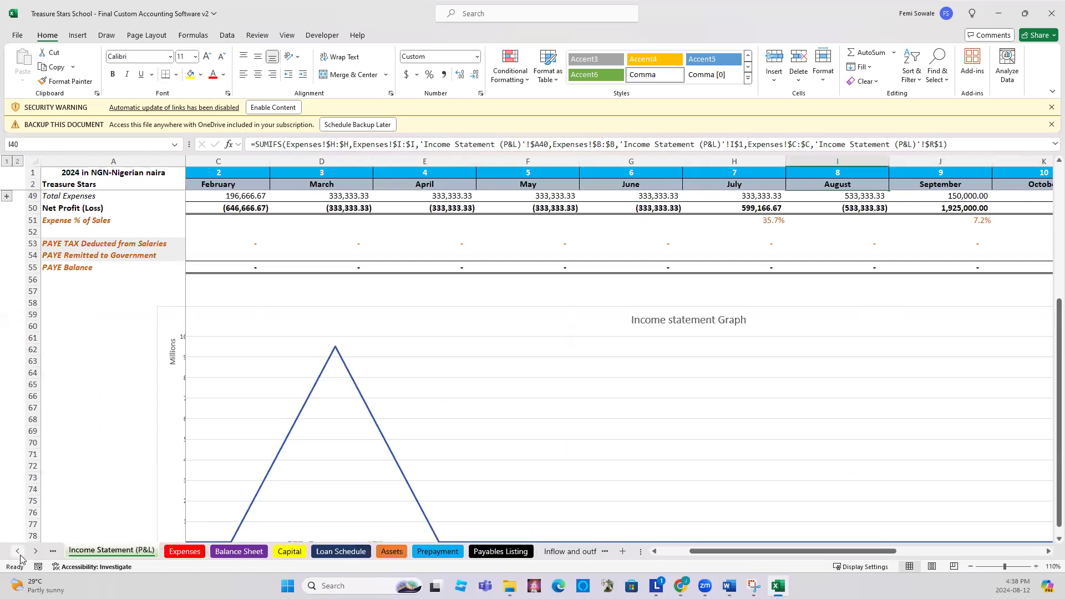
click(18, 552)
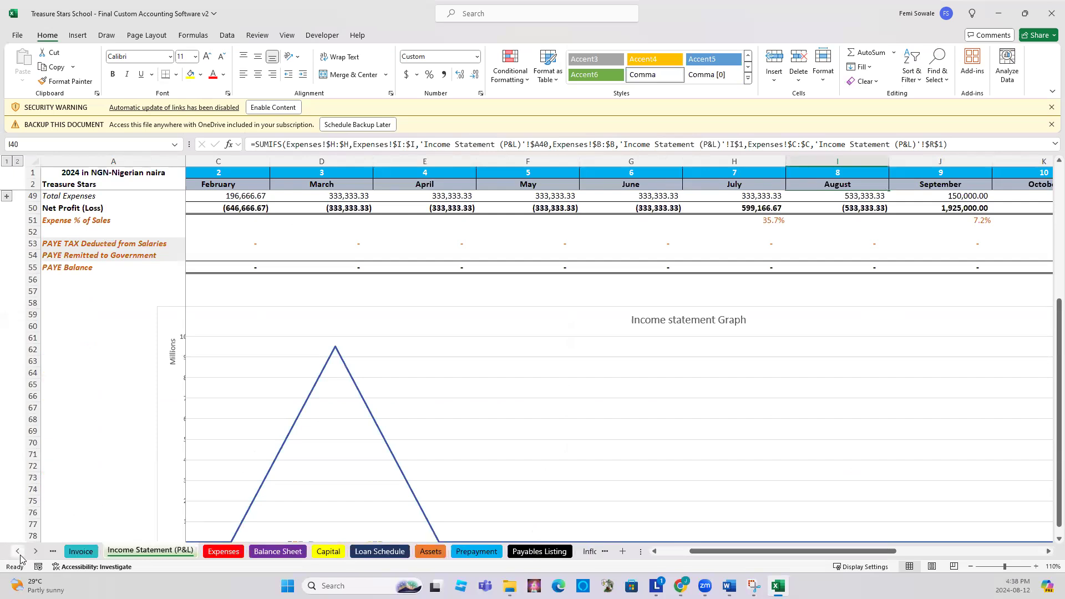
click(431, 552)
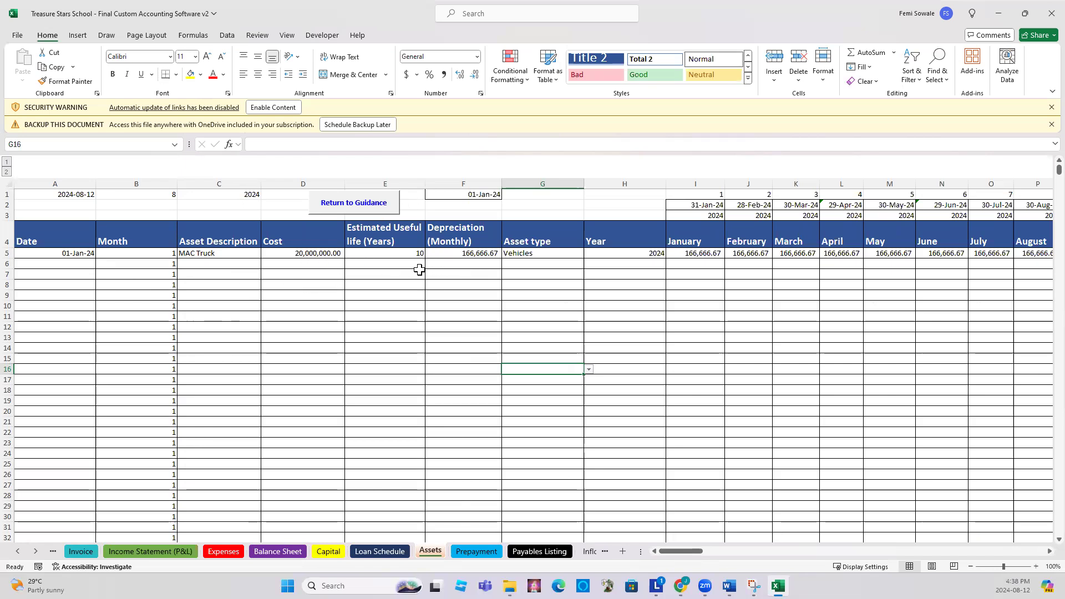
- Go from the Prepayment sheet to the Inflow and outflow sheet with its 500,000.00 opening balance
click(469, 552)
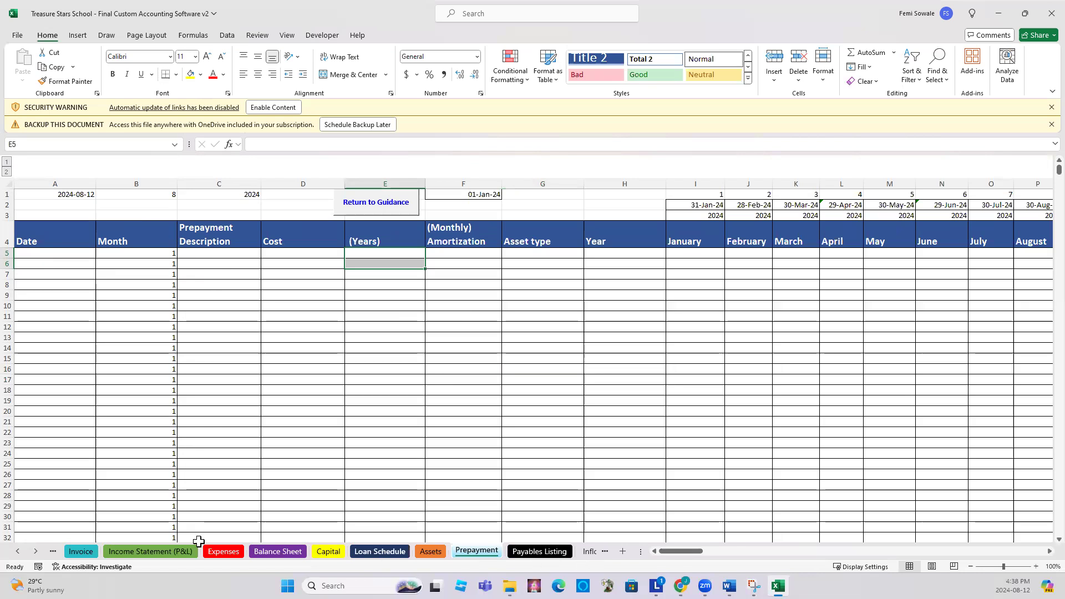
click(33, 554)
click(33, 554)
click(34, 552)
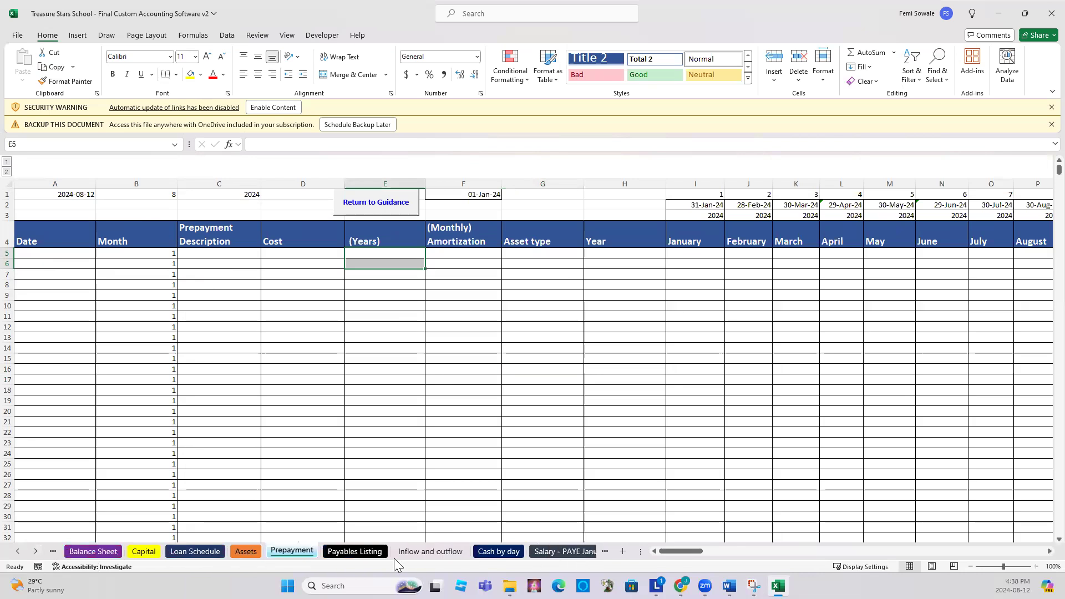
click(432, 552)
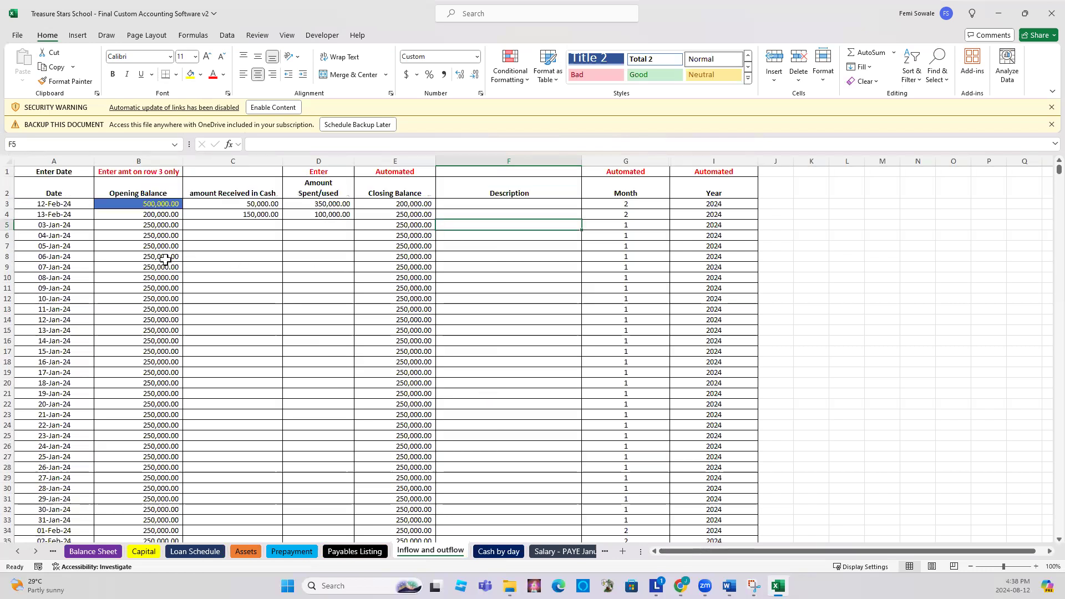
- Set the first entry date to 01-Sep-24 and its opening balance to 1,235,000
click(214, 266)
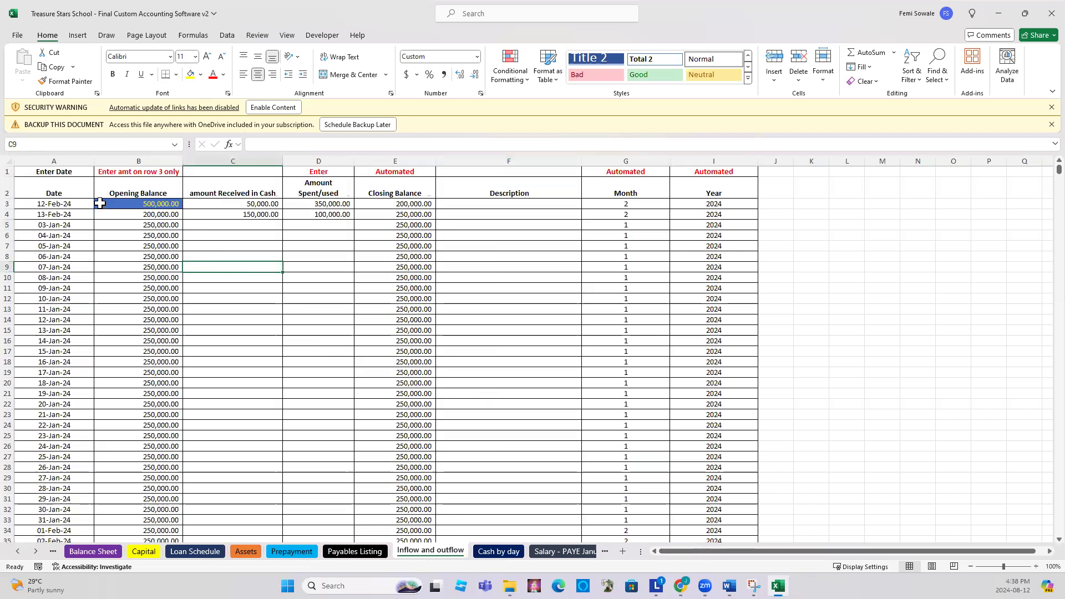
click(72, 205)
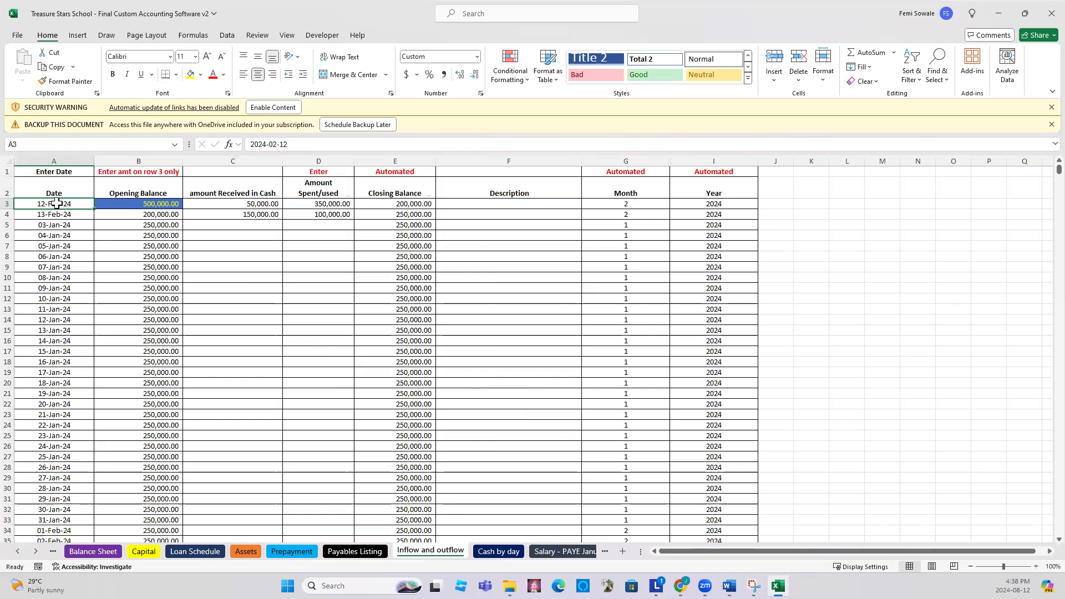
text(sept 1)
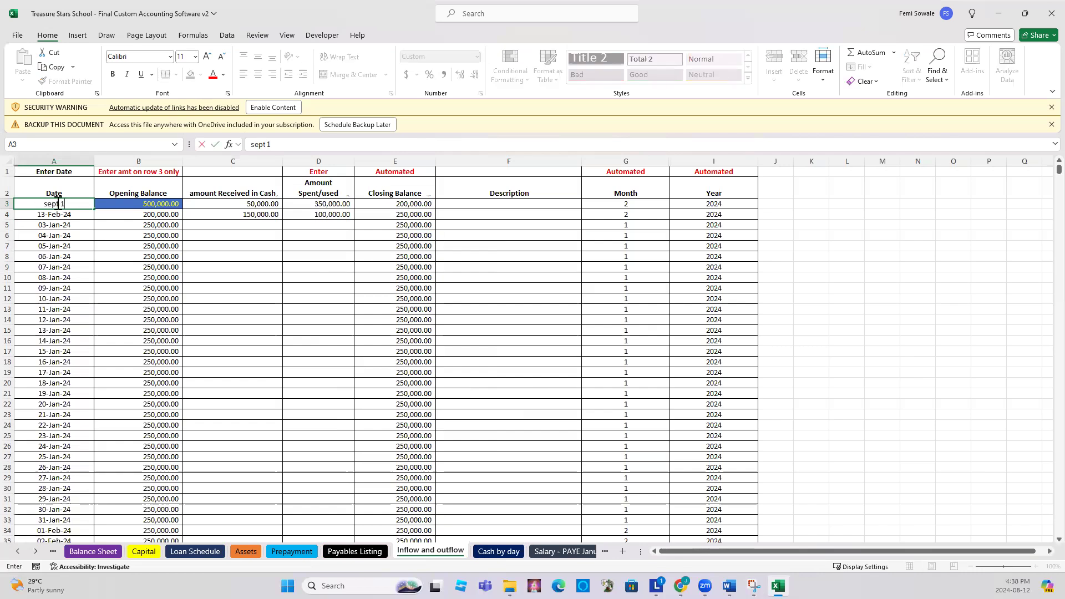
key(Return)
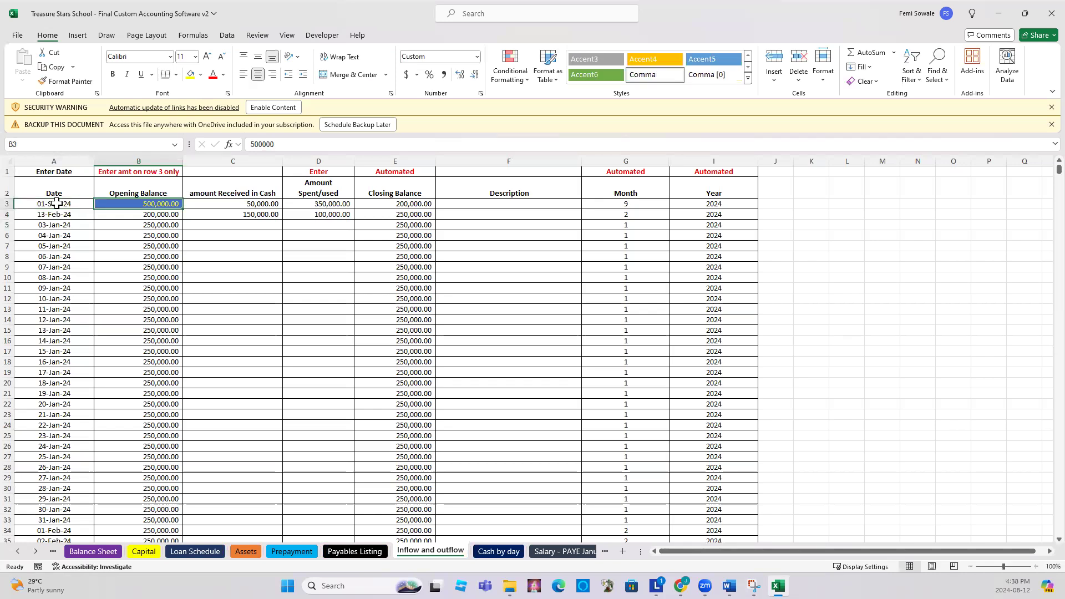
text(123)
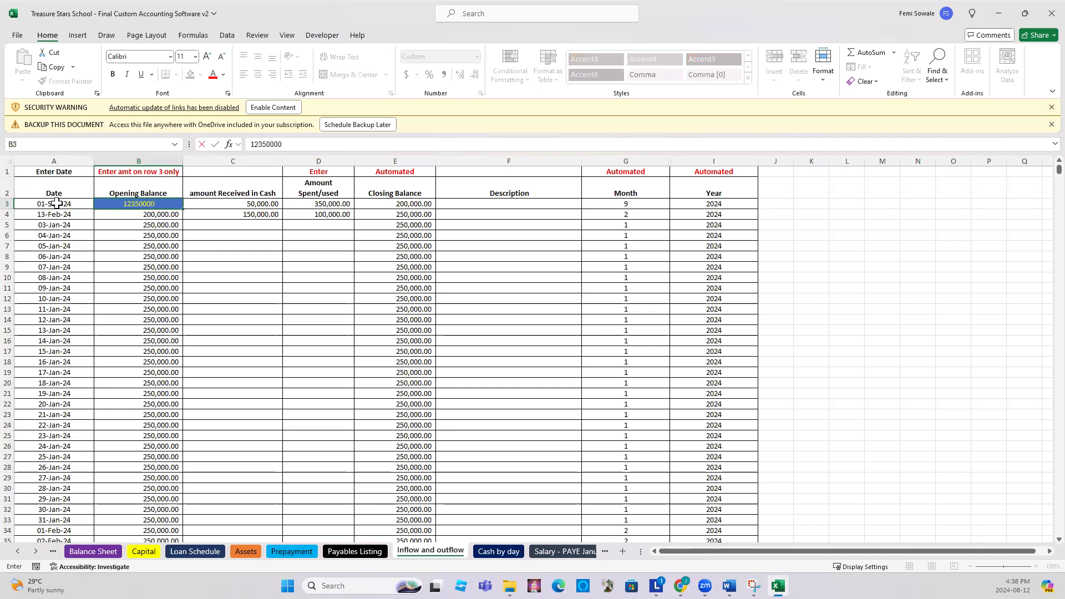
key(ctrl+Return)
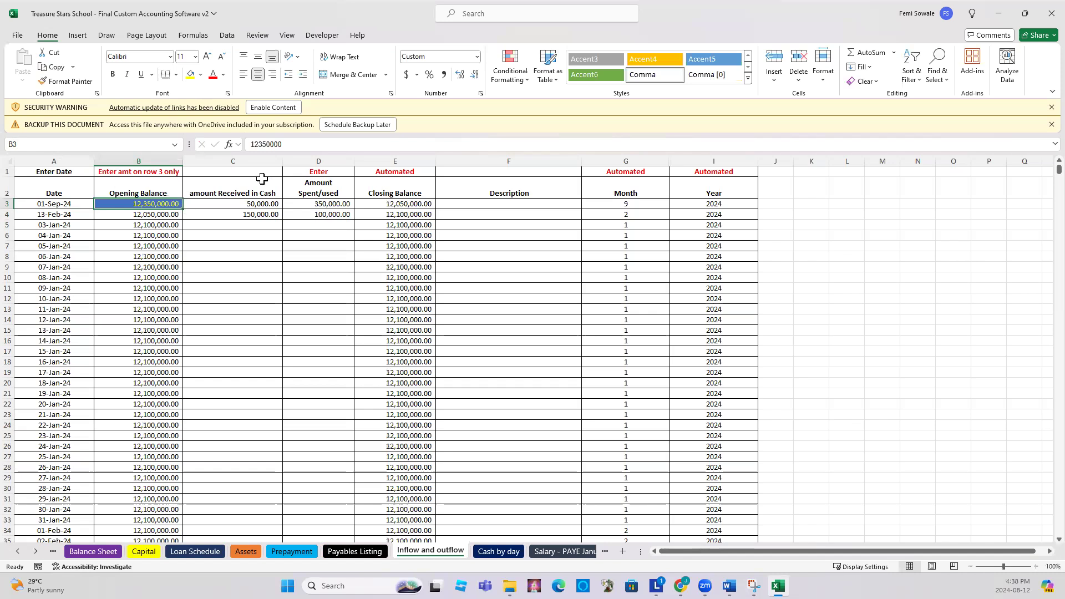
click(291, 146)
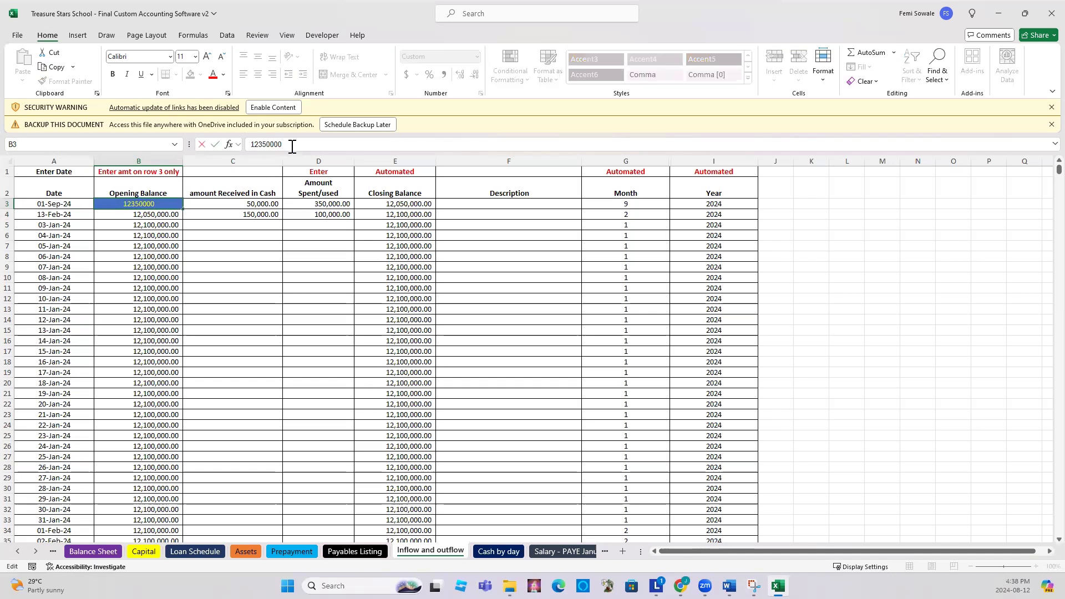
key(ctrl+Return)
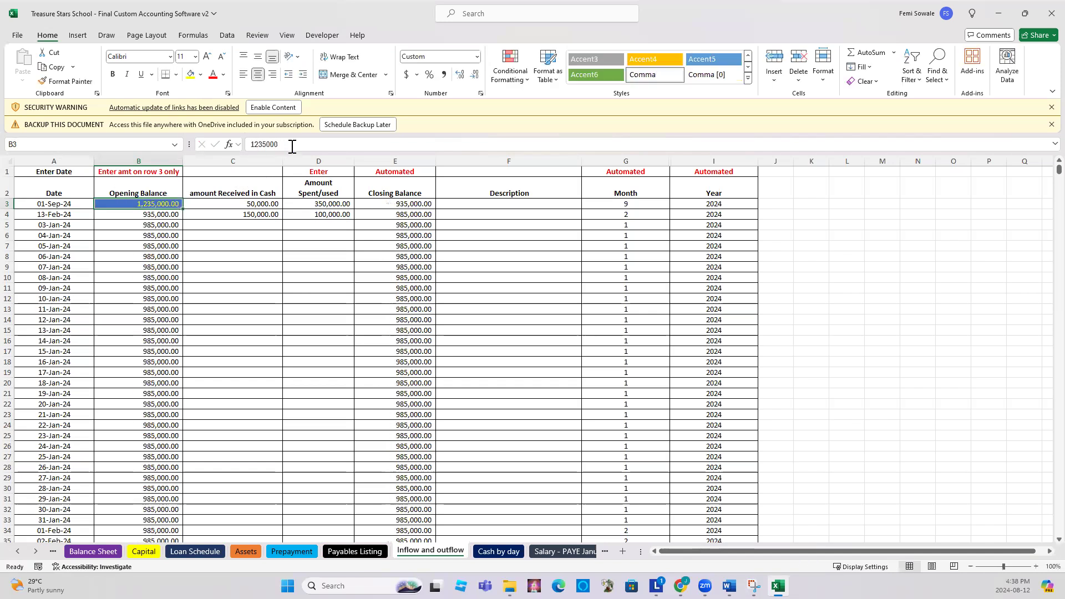
key(Right)
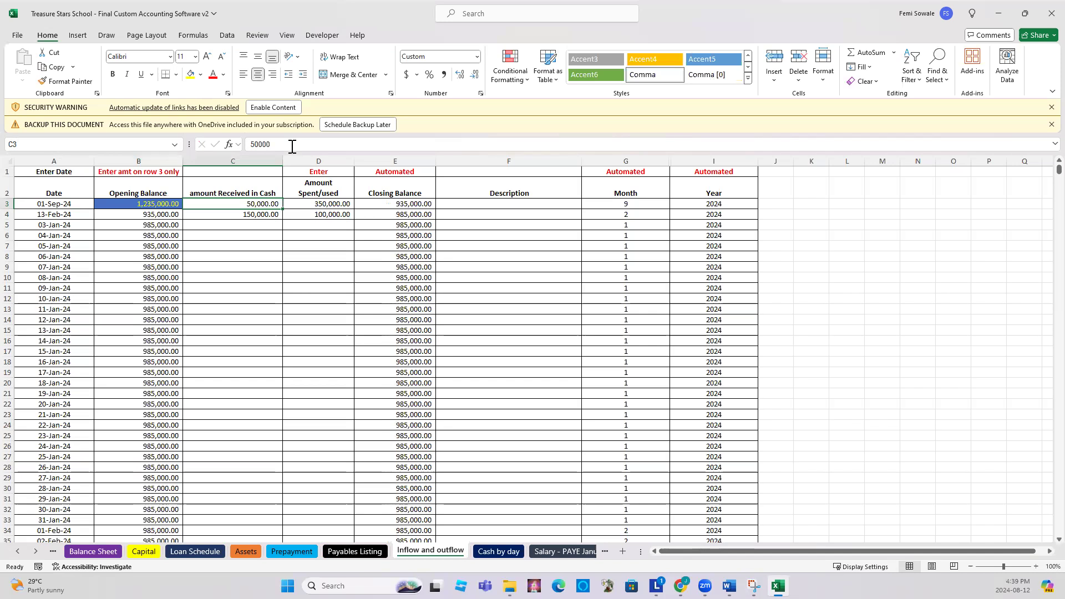
- Enter 500,000 cash received and 250,000 spent, then reselect the date in A3
text(500)
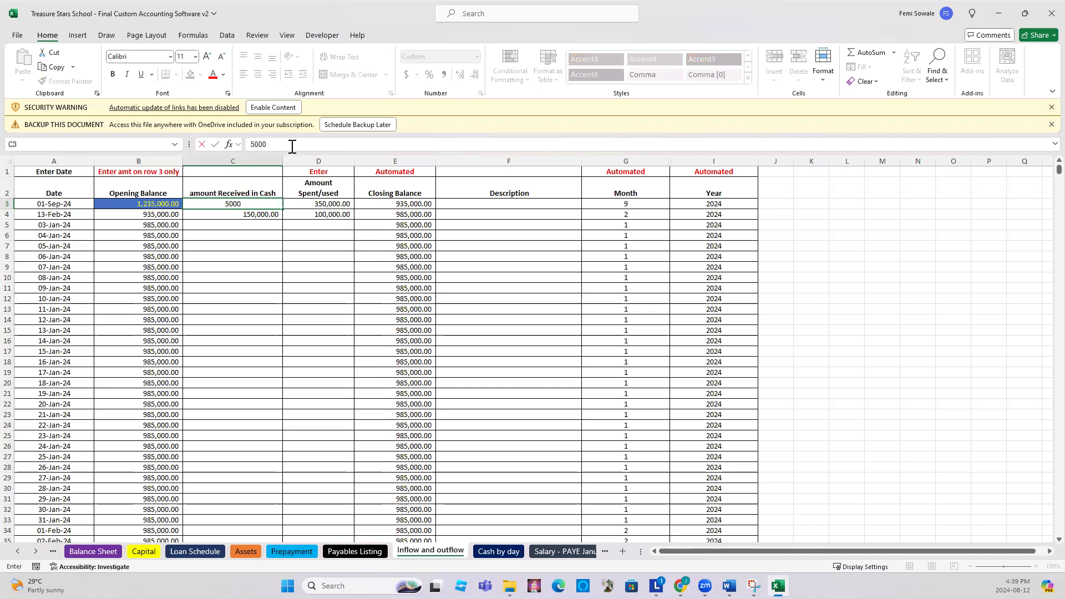
key(Right)
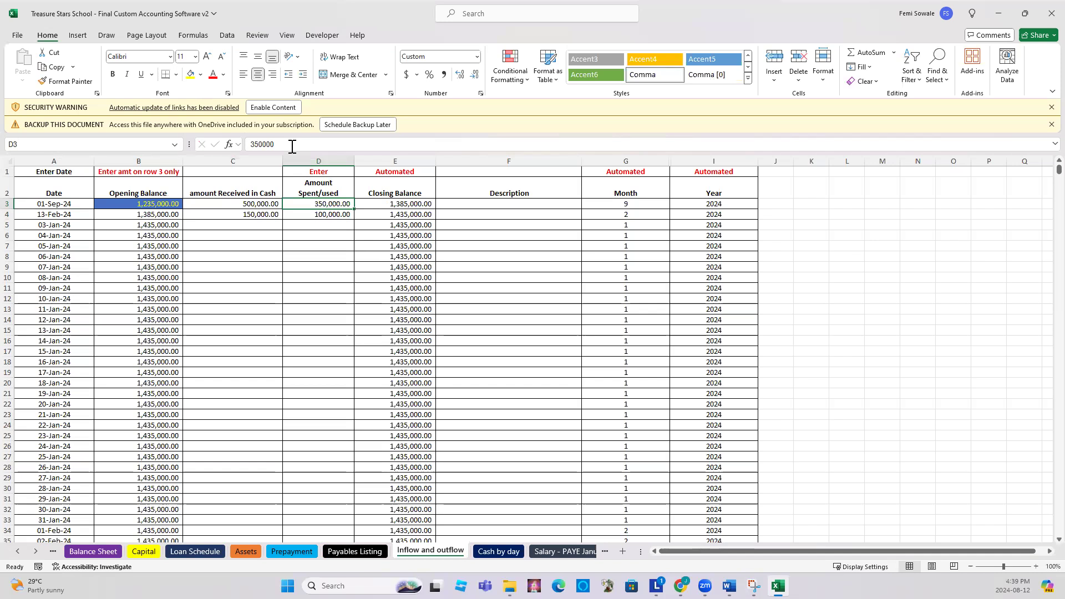
text(250,)
text(000)
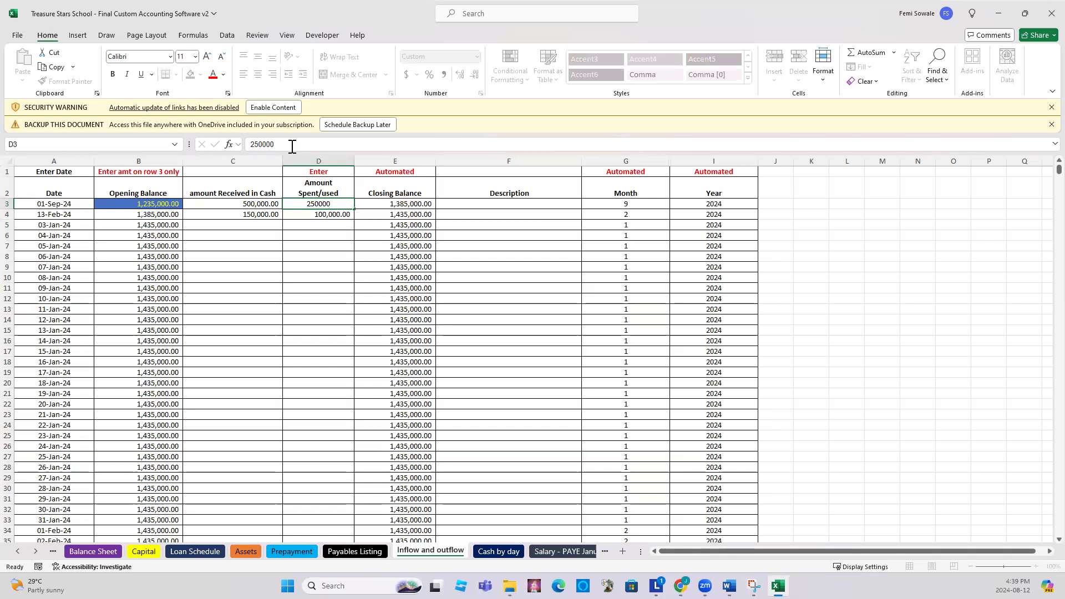
key(Right)
key(Down)
key(Left)
key(Left)
key(Left)
key(Left)
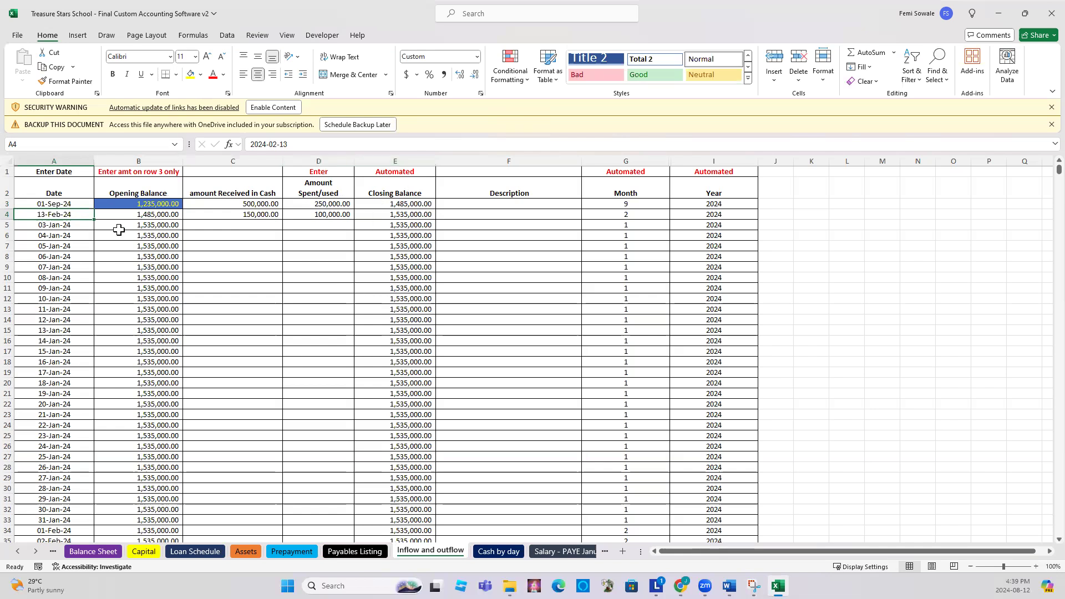
click(83, 204)
- Fill 02-Sep-24 and 03-Sep-24 down from A3, then go to the Cash by day sheet
drag(94, 219, 95, 231)
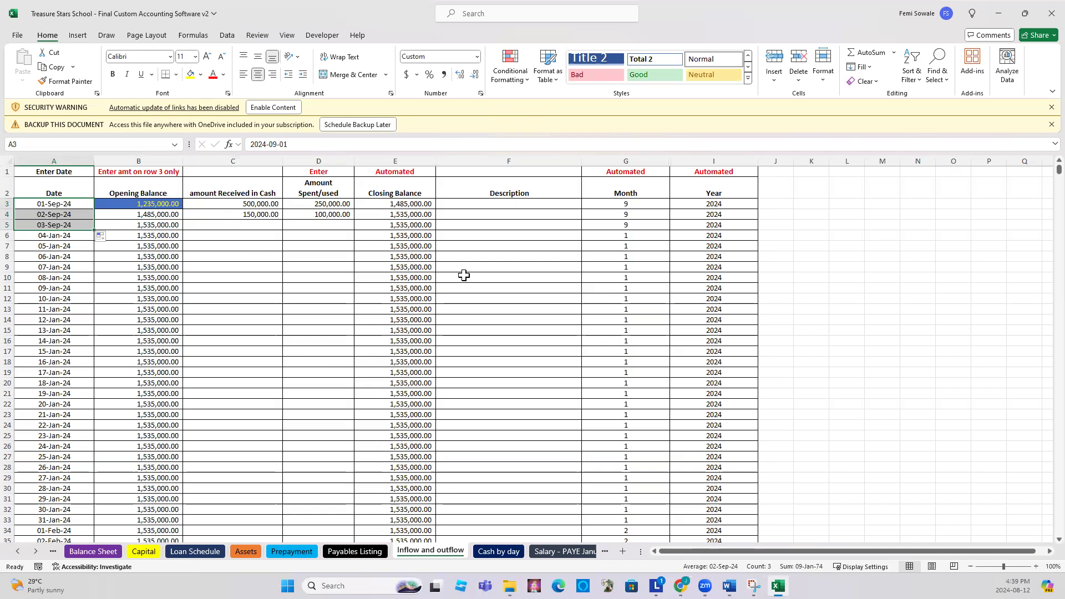
click(506, 204)
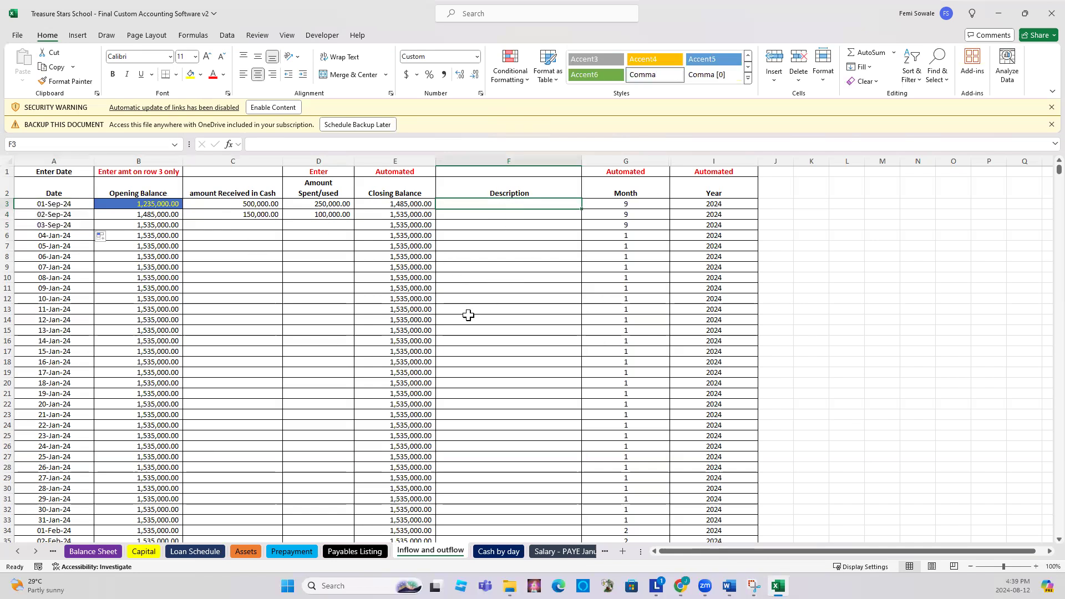
click(499, 551)
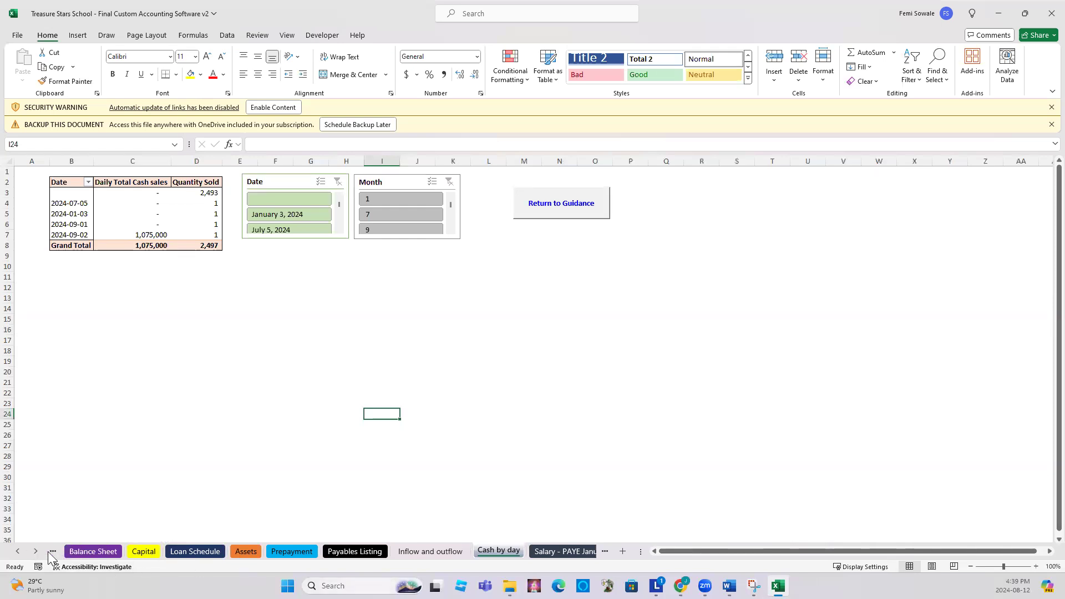
- Run the refresh macro on the Summary sheet to update its figures
click(17, 551)
click(18, 551)
click(18, 551)
click(18, 551)
click(17, 551)
click(18, 551)
click(18, 551)
click(18, 551)
click(183, 552)
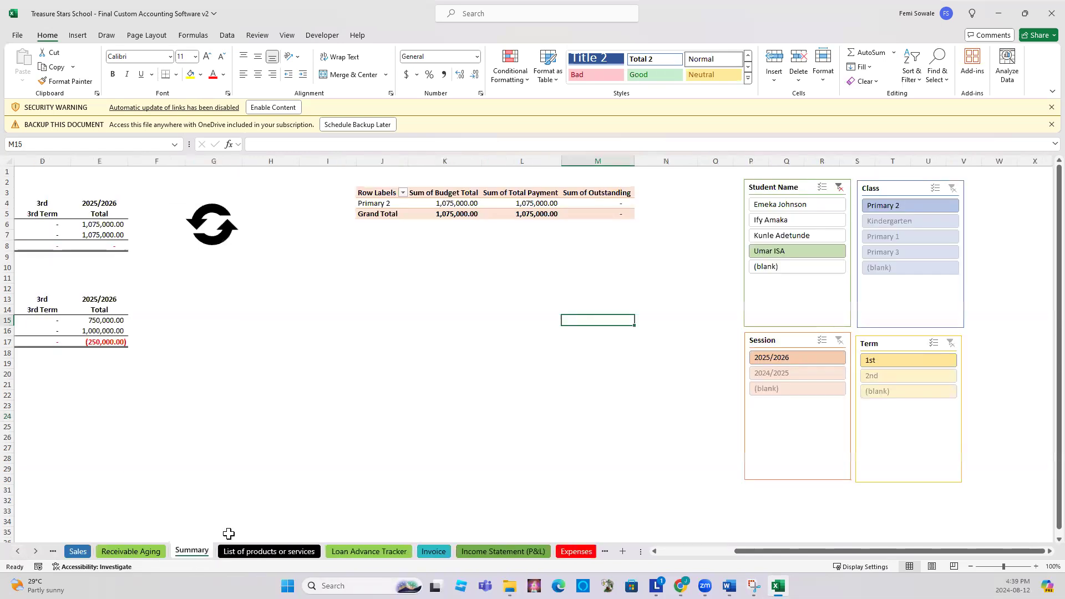
click(212, 235)
click(240, 217)
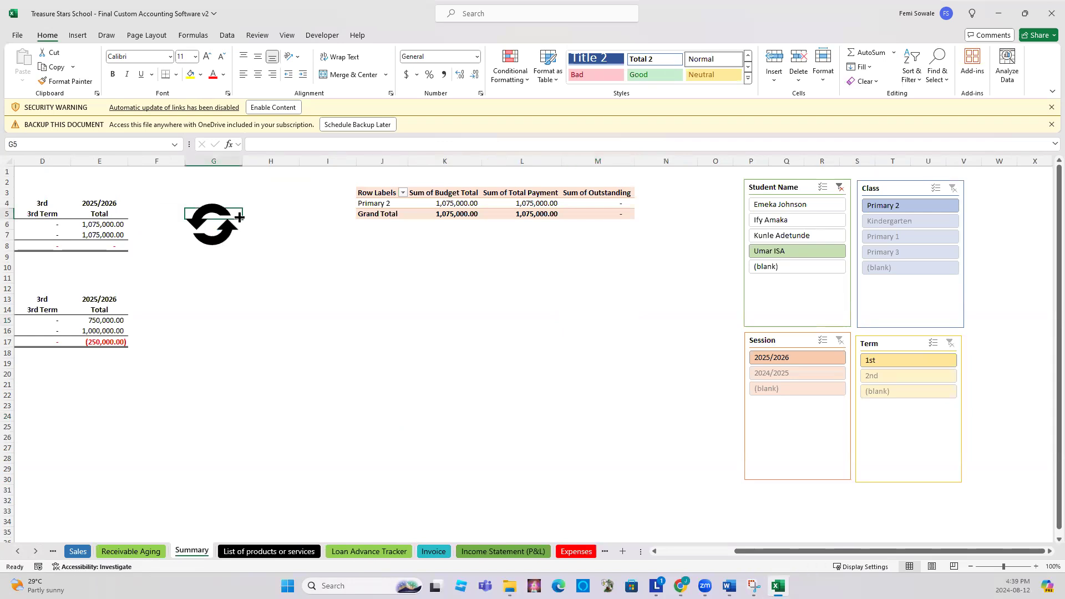
click(217, 210)
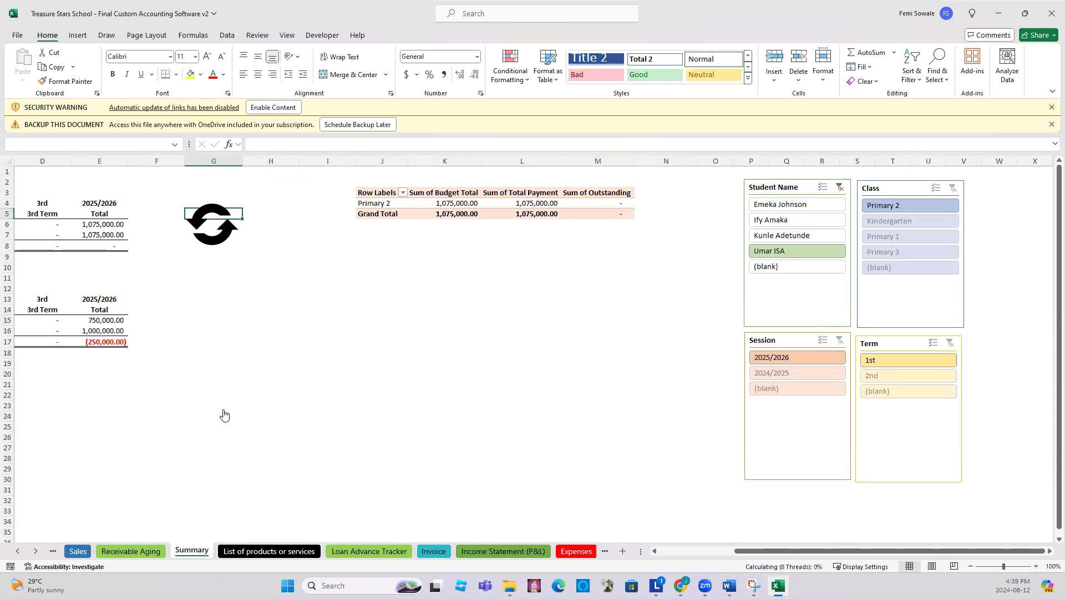
- Return to the Cash by day pivot and confirm September 2, 2024 appears
click(35, 551)
click(35, 551)
click(35, 552)
click(35, 551)
click(35, 551)
click(499, 551)
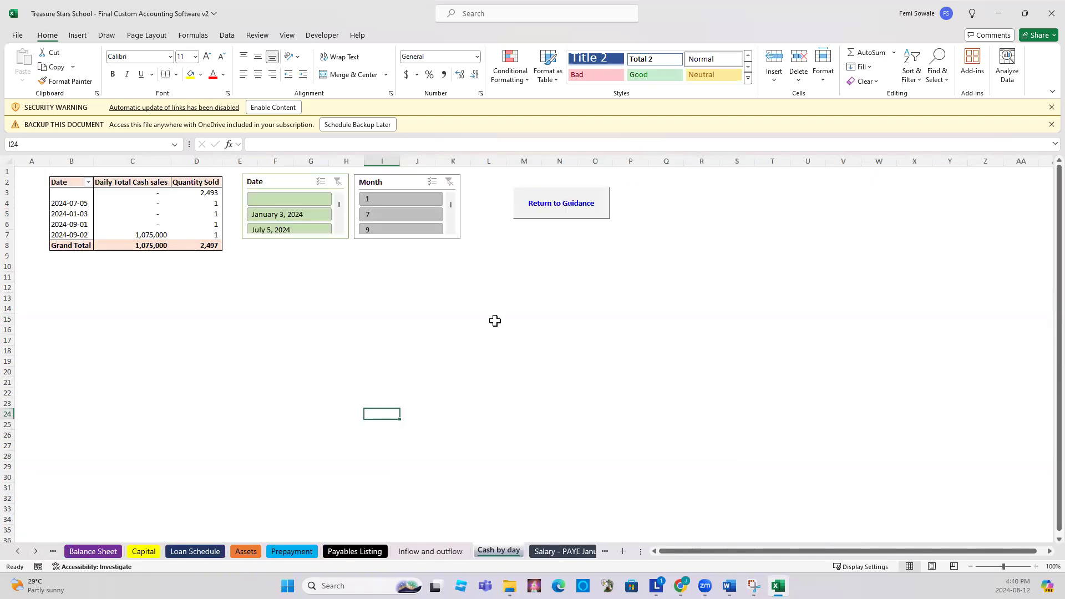
scroll(333, 207, down, 2)
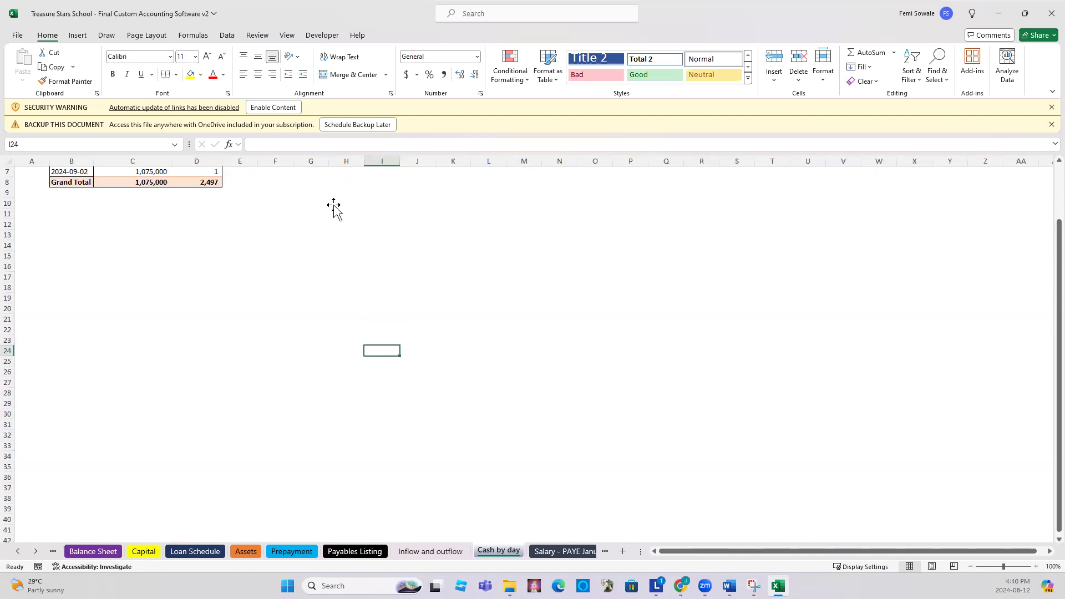
scroll(333, 207, up, 2)
scroll(339, 228, down, 5)
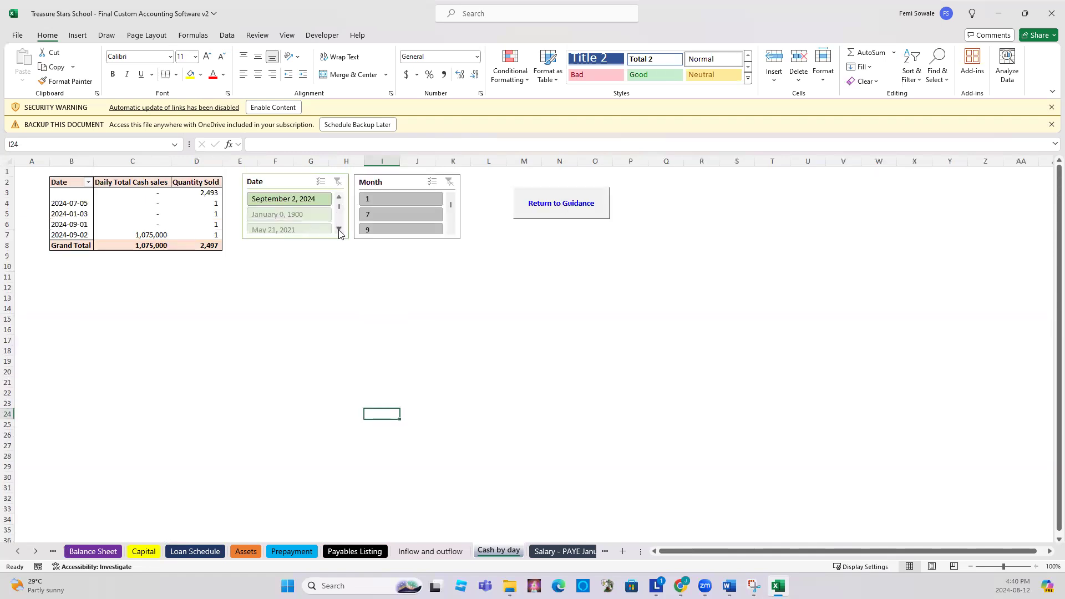
- Inspect the year and staff name cells on the Salary - PAYE January sheet
click(573, 552)
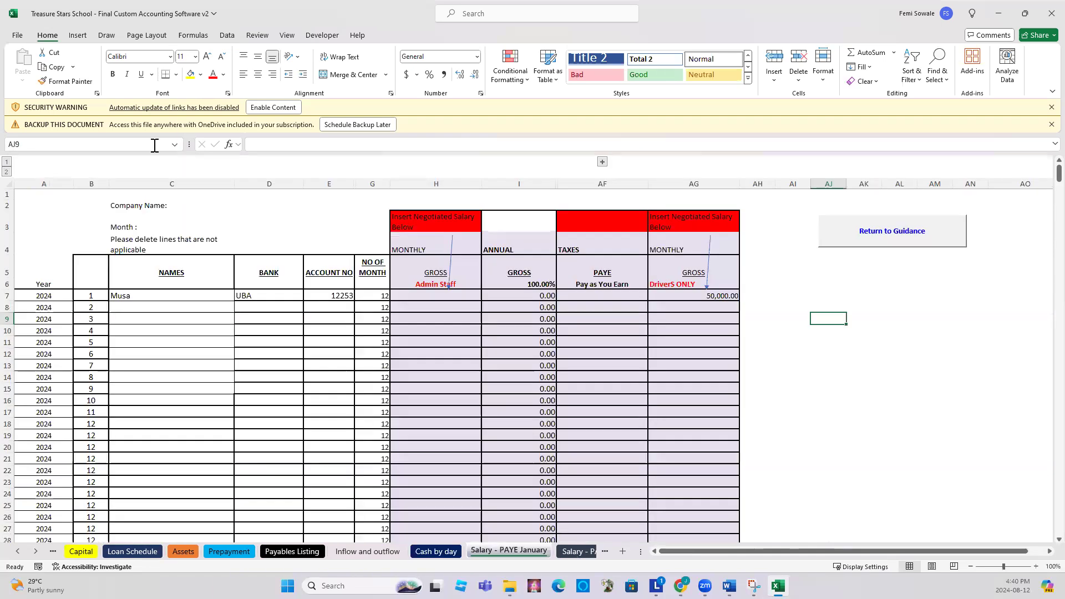
click(35, 297)
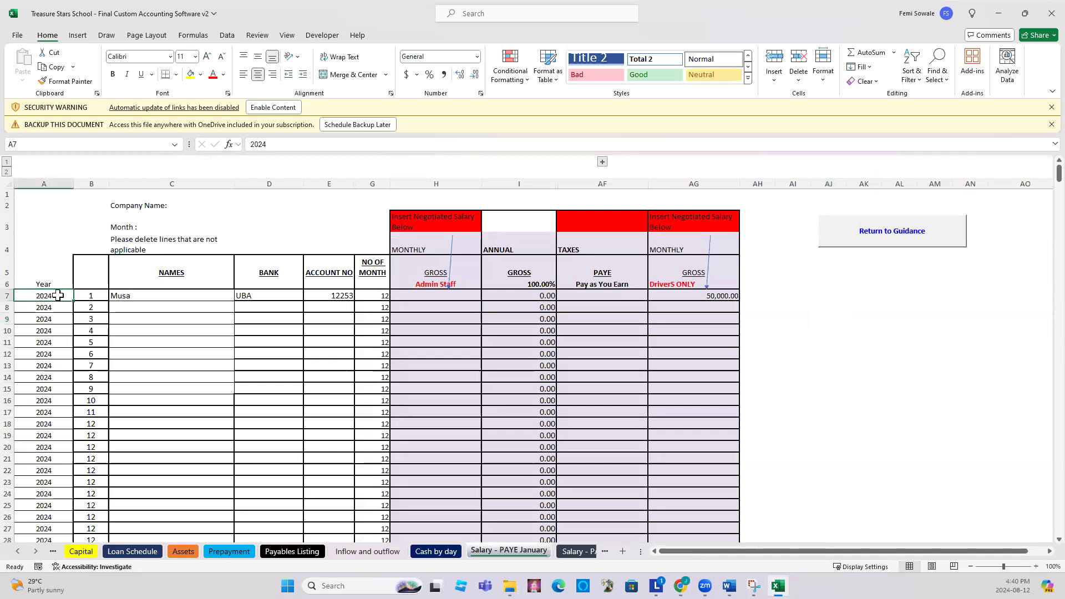
click(162, 295)
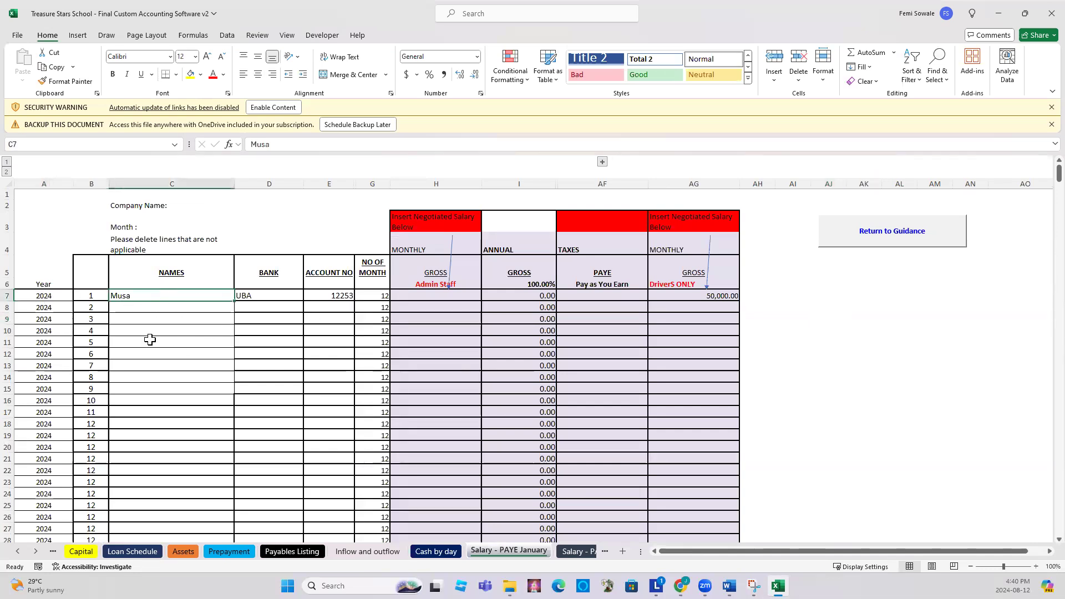
click(44, 297)
click(46, 320)
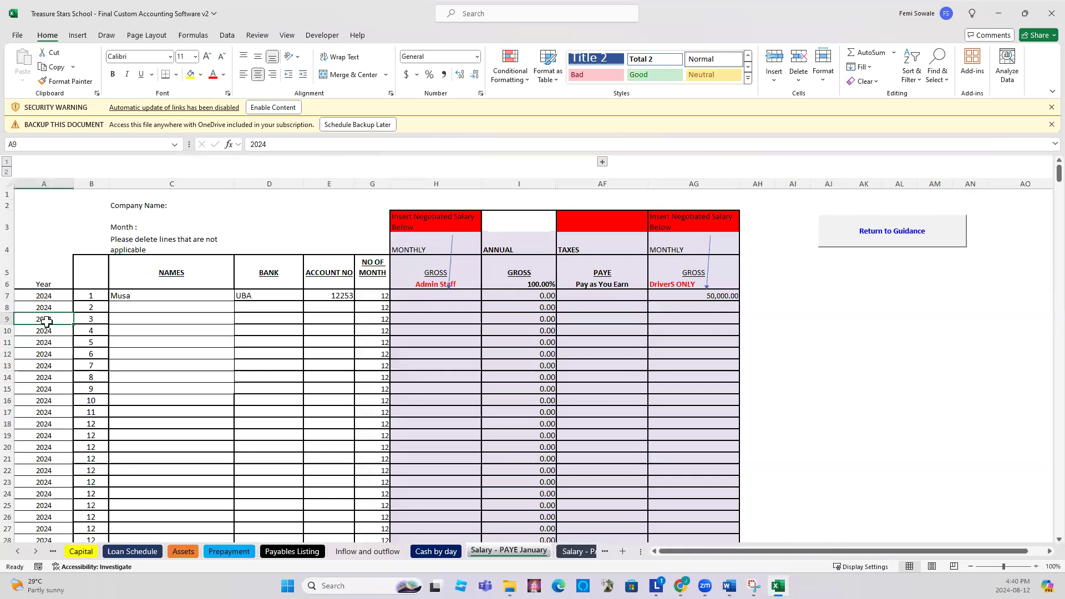
scroll(83, 325, down, 4)
scroll(86, 326, up, 5)
- Switch to Salary - PAYE February and scroll the sheet tabs back to the start
click(580, 555)
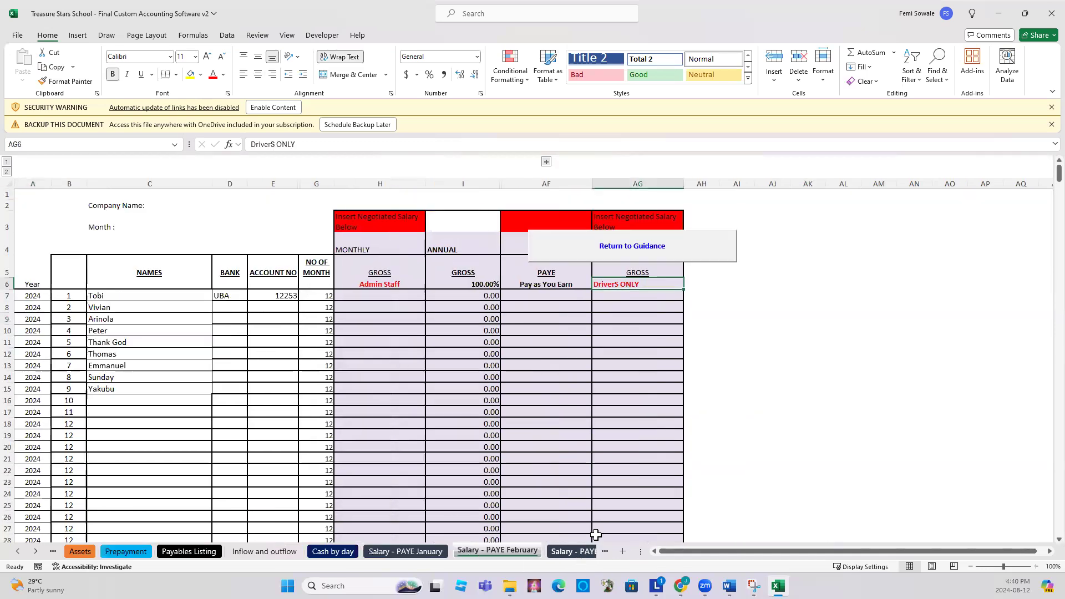
click(18, 551)
click(18, 551)
click(18, 551)
click(18, 552)
click(18, 551)
click(18, 552)
click(18, 551)
click(18, 551)
click(18, 552)
click(18, 552)
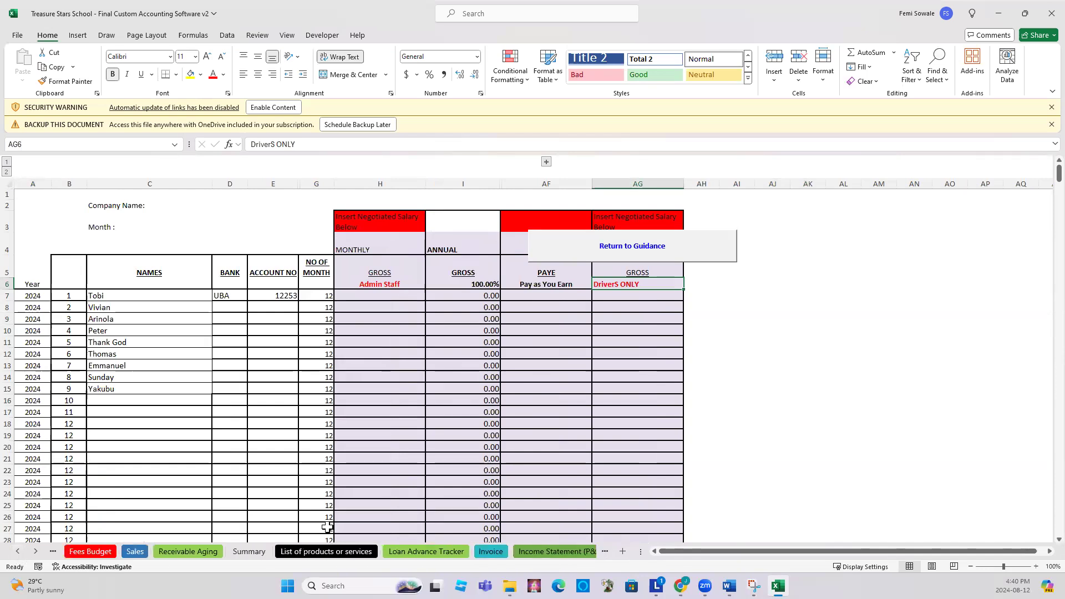
- Review the first row (A3 to D3) of the Loan Advance Tracker sheet
click(420, 555)
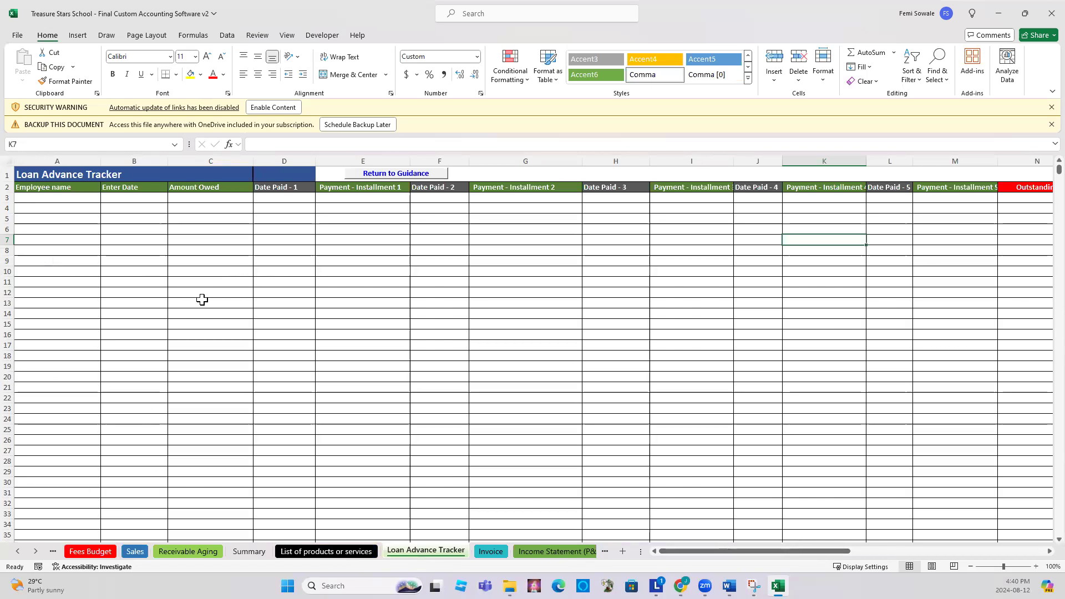
click(51, 201)
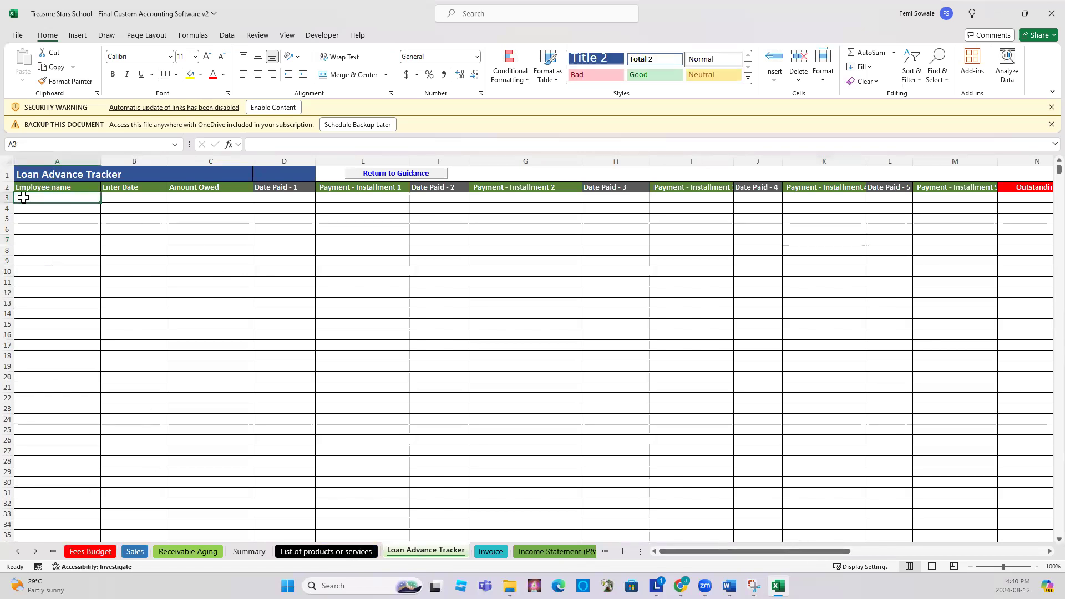
click(124, 198)
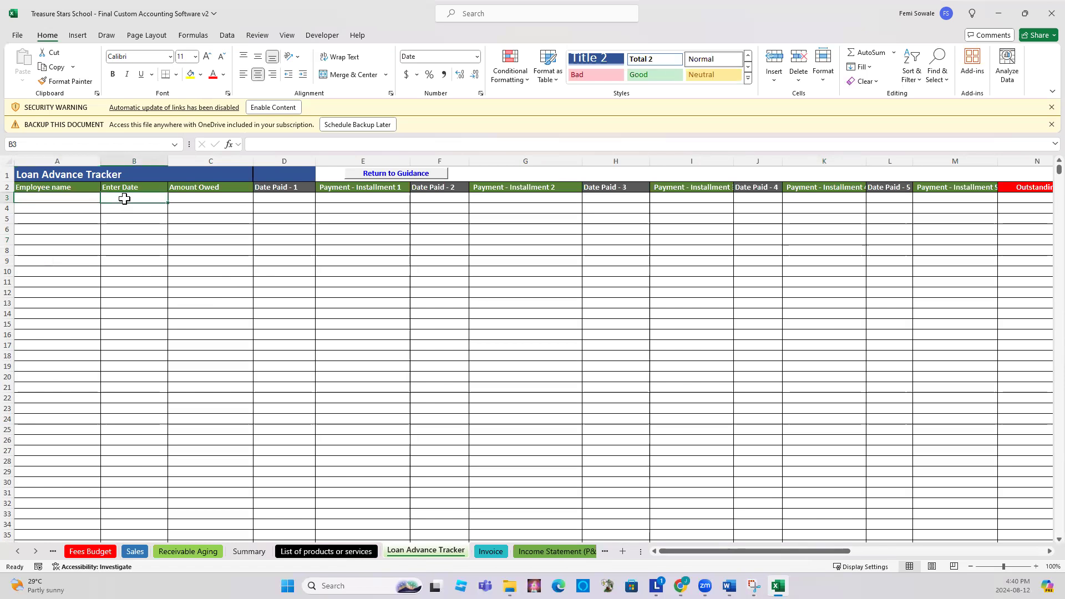
click(205, 196)
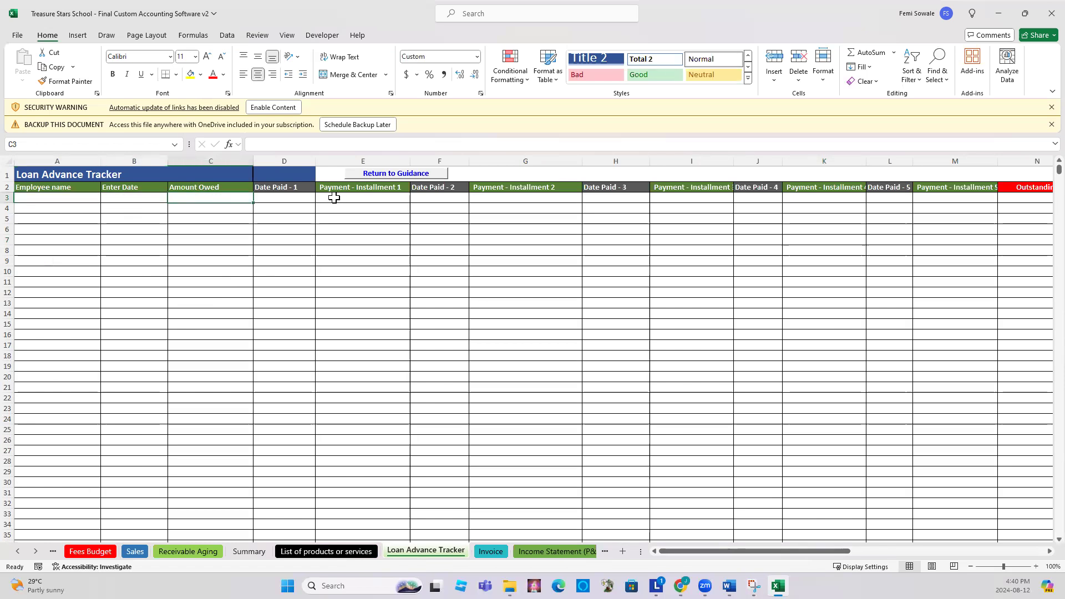
click(260, 197)
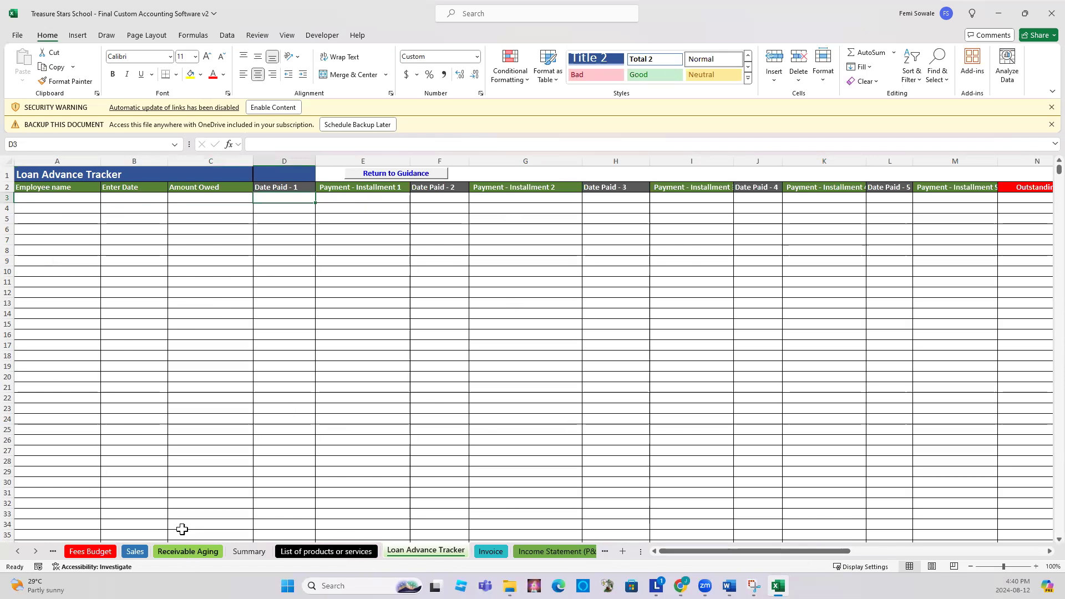
- Scroll the sheet tabs to reach the Balance Sheet showing Cash/Bank (18,280,750)
click(17, 551)
click(17, 551)
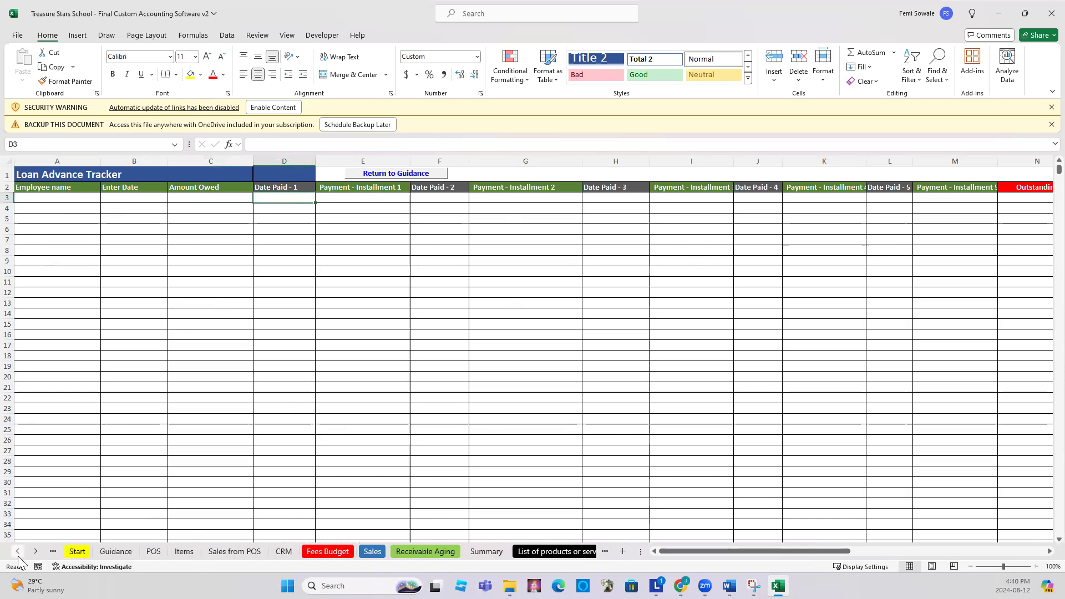
click(35, 552)
click(35, 551)
click(35, 551)
click(36, 552)
click(36, 551)
click(36, 551)
click(36, 551)
click(36, 551)
click(36, 551)
click(35, 551)
click(36, 552)
click(35, 551)
click(274, 552)
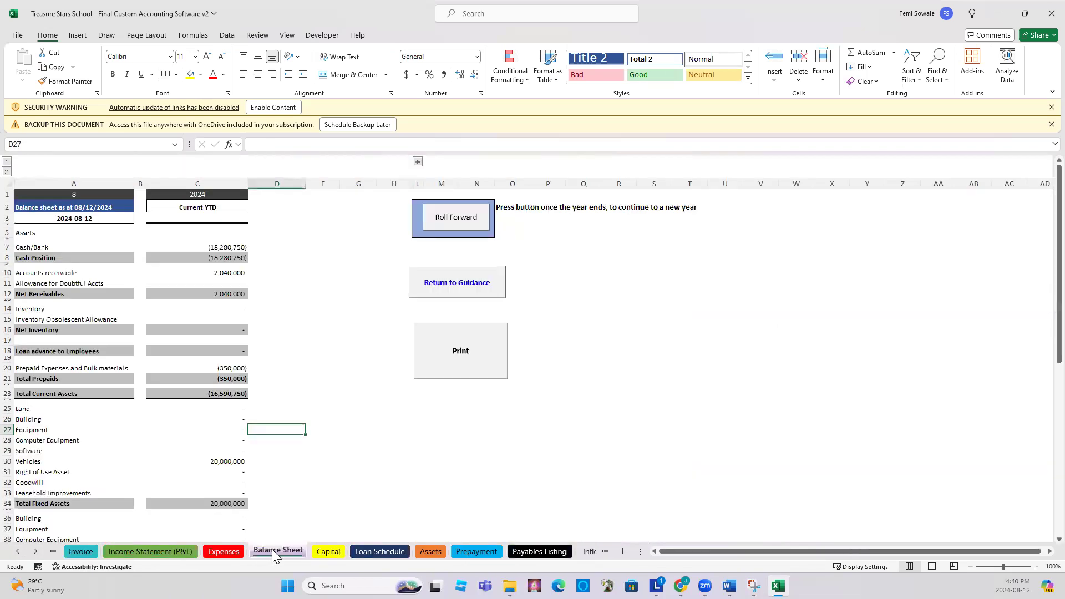